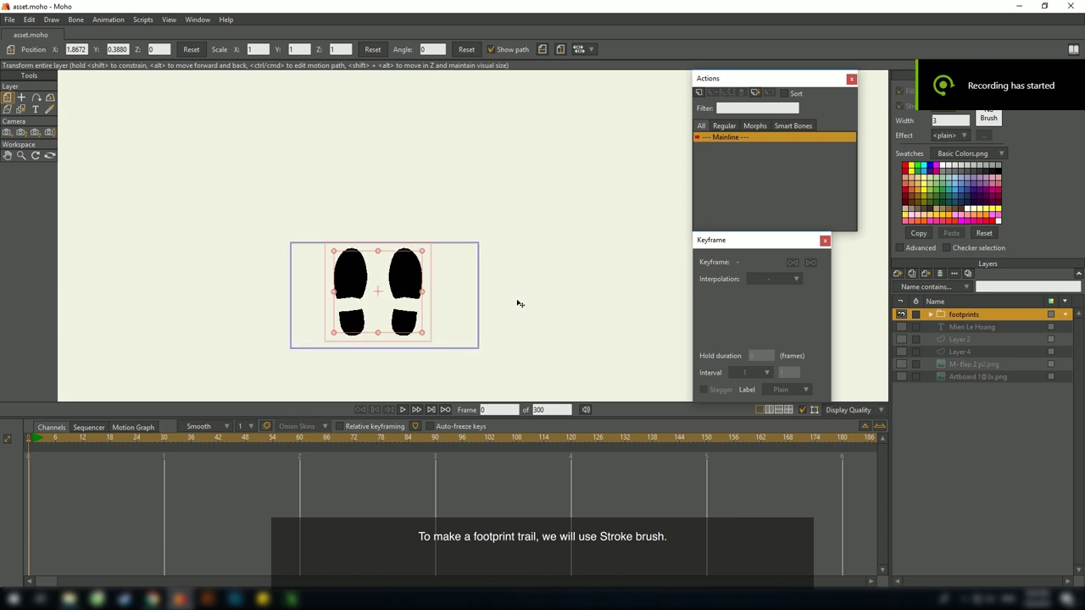
Add a vector layer above the footprints group and draw a straight vertical line beside the shoe prints
scroll(516, 303, up, 2)
click(898, 274)
click(911, 286)
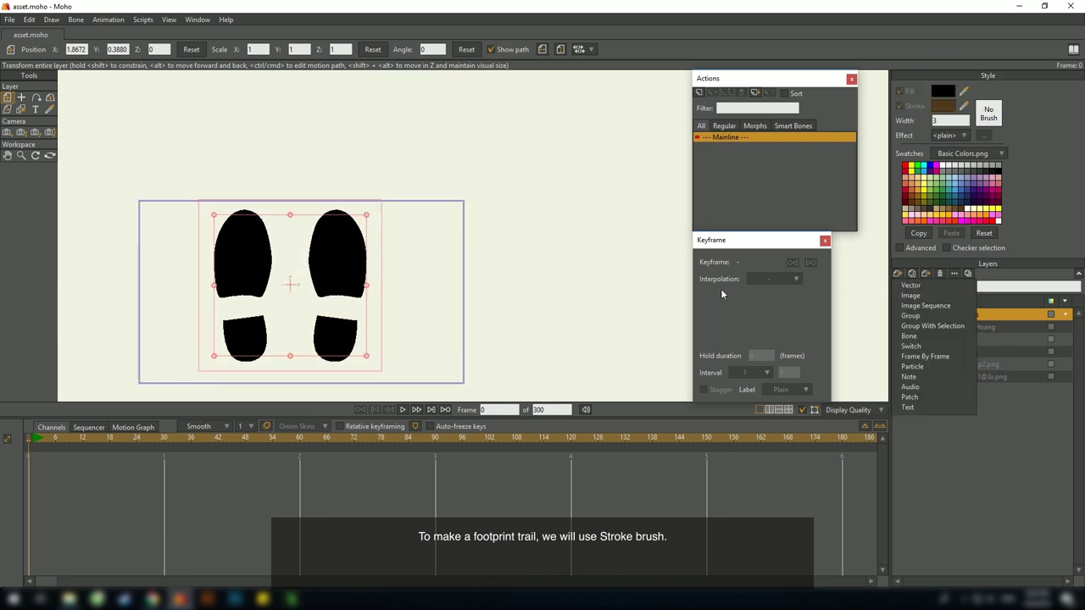
scroll(654, 203, down, 2)
key(a)
drag(348, 366, 349, 90)
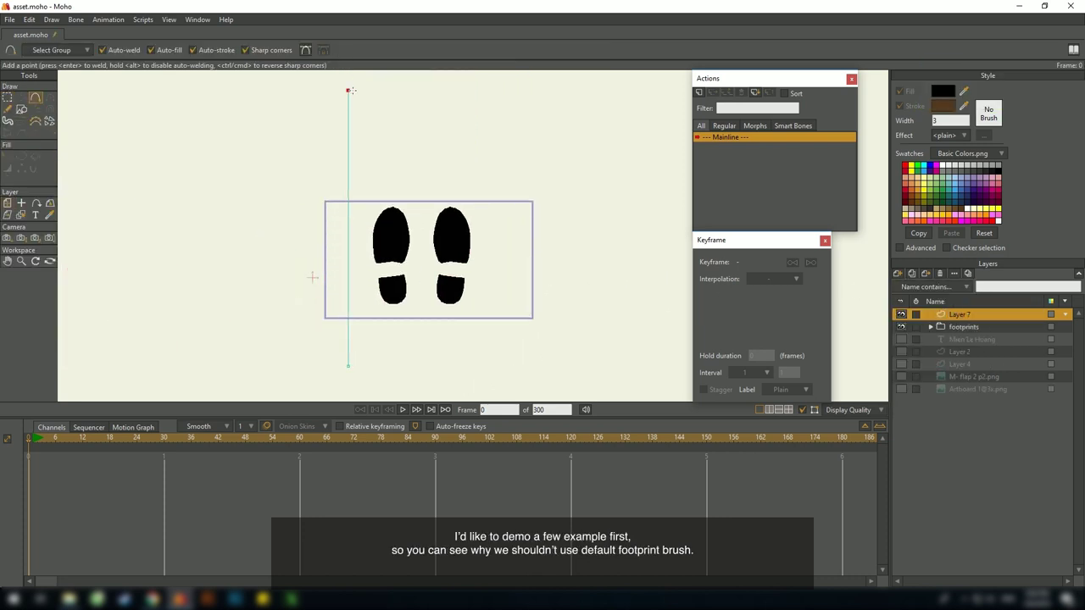
scroll(383, 140, down, 2)
drag(382, 141, 373, 150)
scroll(372, 150, up, 2)
Select the vertical line's stroke shape on Layer 7 and set its stroke width to 50
click(35, 156)
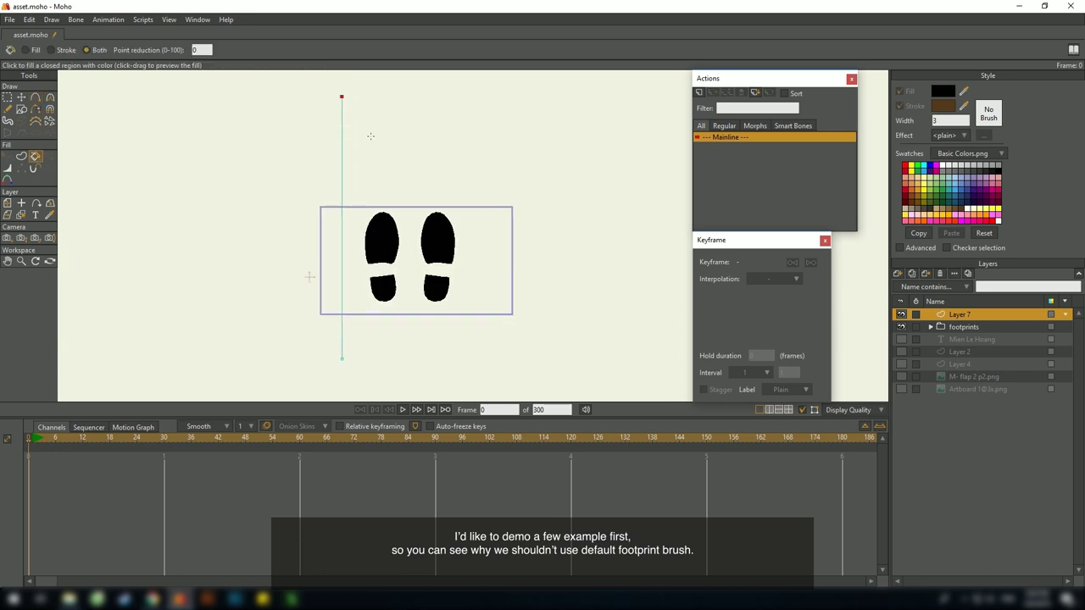
key(q)
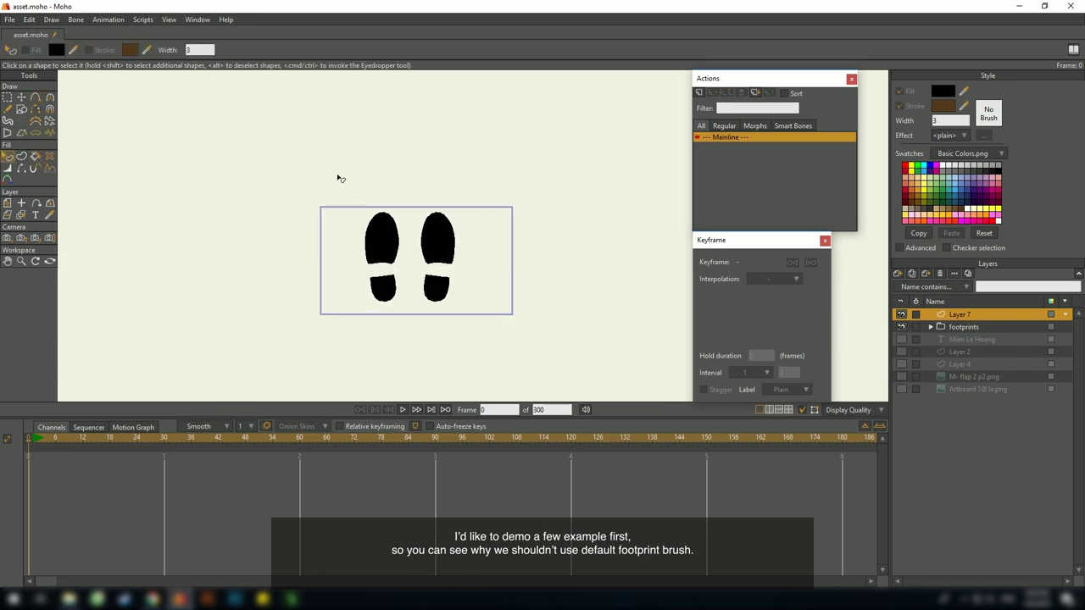
scroll(365, 200, up, 5)
click(369, 198)
scroll(370, 198, down, 6)
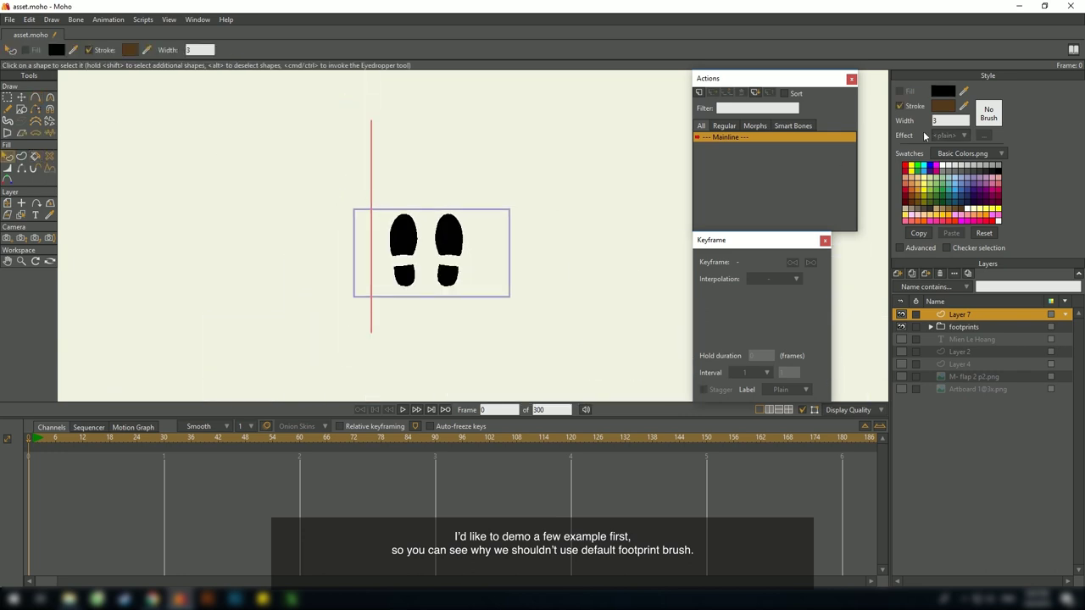
scroll(941, 120, up, 20)
drag(943, 120, 928, 122)
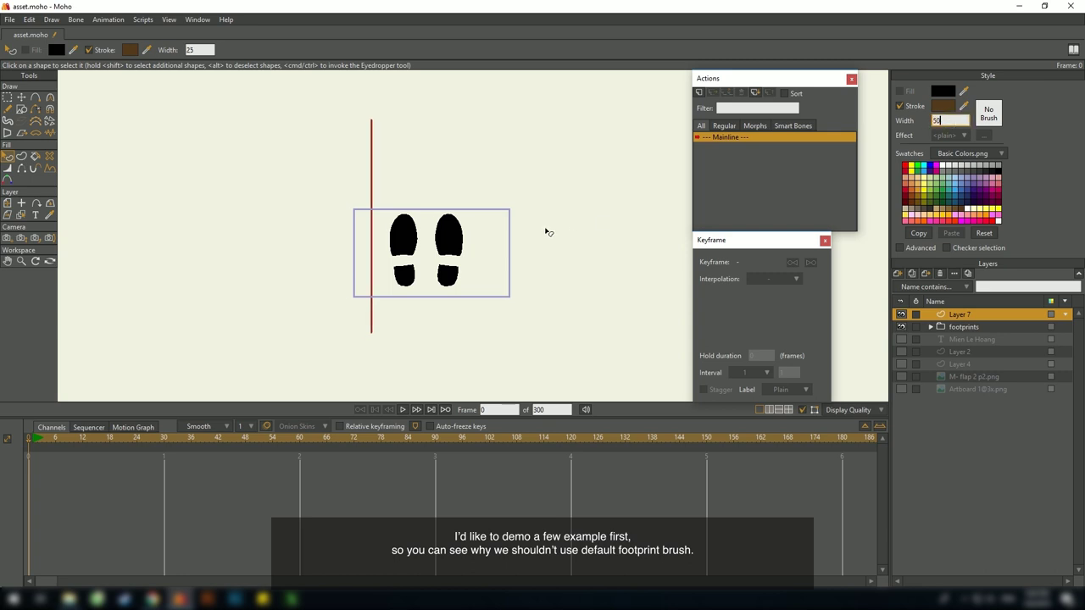
text(50)
key(Return)
Duplicate the line's layer and move the copied line to the right of the shoe prints
scroll(418, 262, up, 2)
drag(468, 252, 427, 245)
click(898, 274)
key(t)
drag(271, 229, 443, 229)
drag(447, 290, 500, 289)
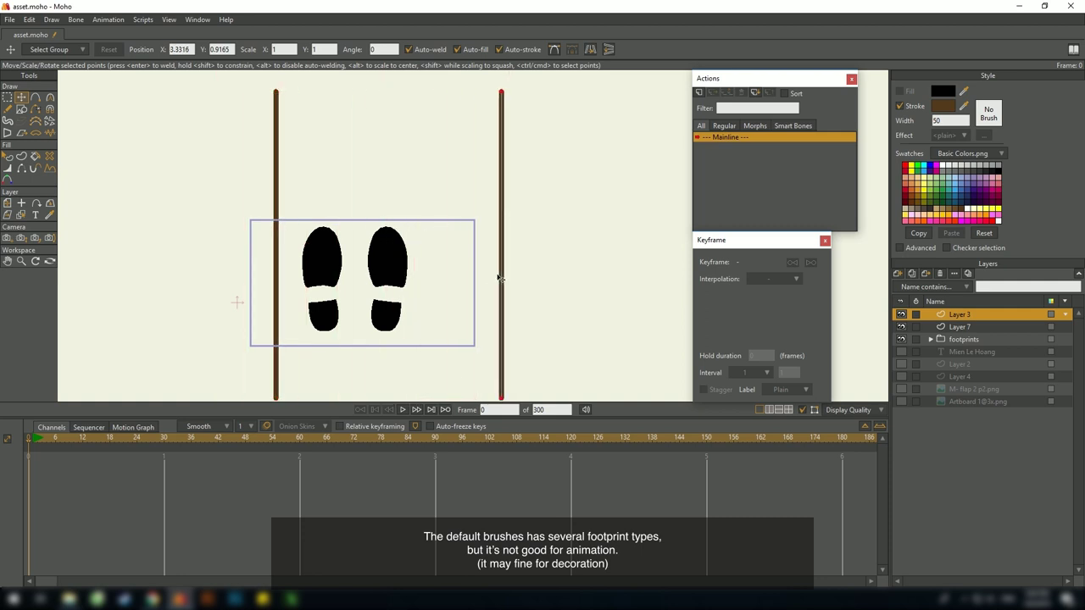
Move the original line on Layer 7 further left so it stands clear of the shoe prints
click(956, 326)
drag(272, 217, 225, 199)
scroll(303, 206, down, 4)
scroll(308, 212, up, 2)
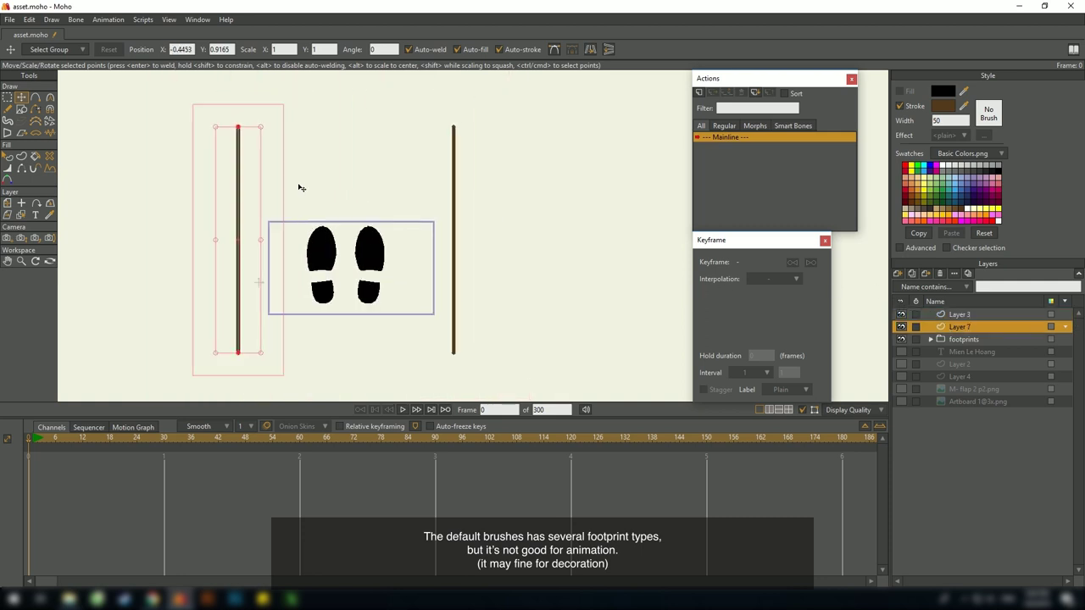
scroll(579, 252, up, 1)
drag(582, 255, 609, 253)
Select the Layer 7 line's shape and apply the default bare footprints brush to its stroke
click(988, 115)
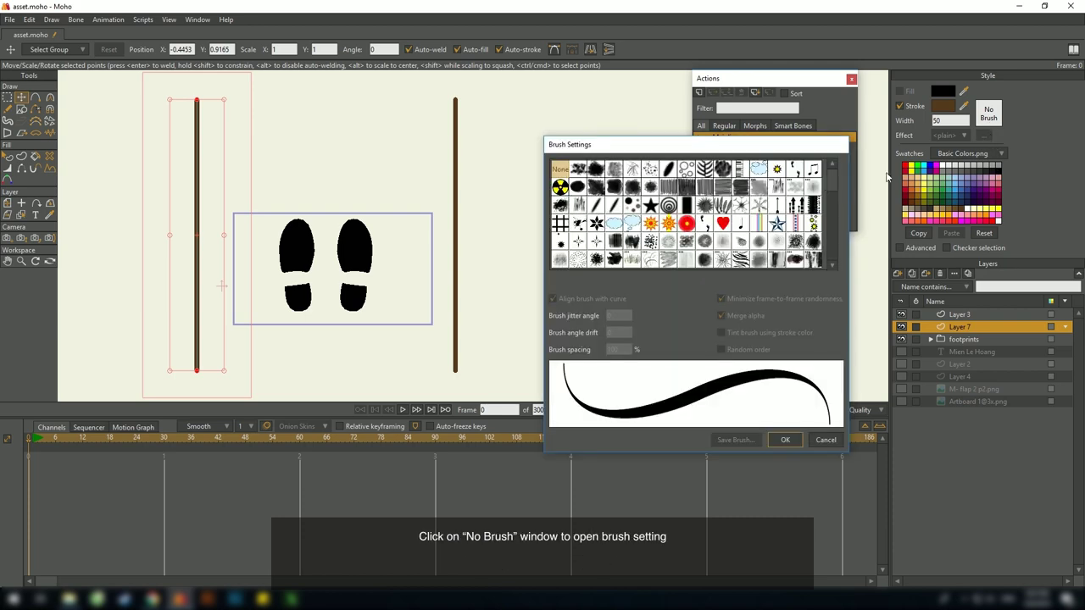
click(826, 439)
key(q)
click(991, 111)
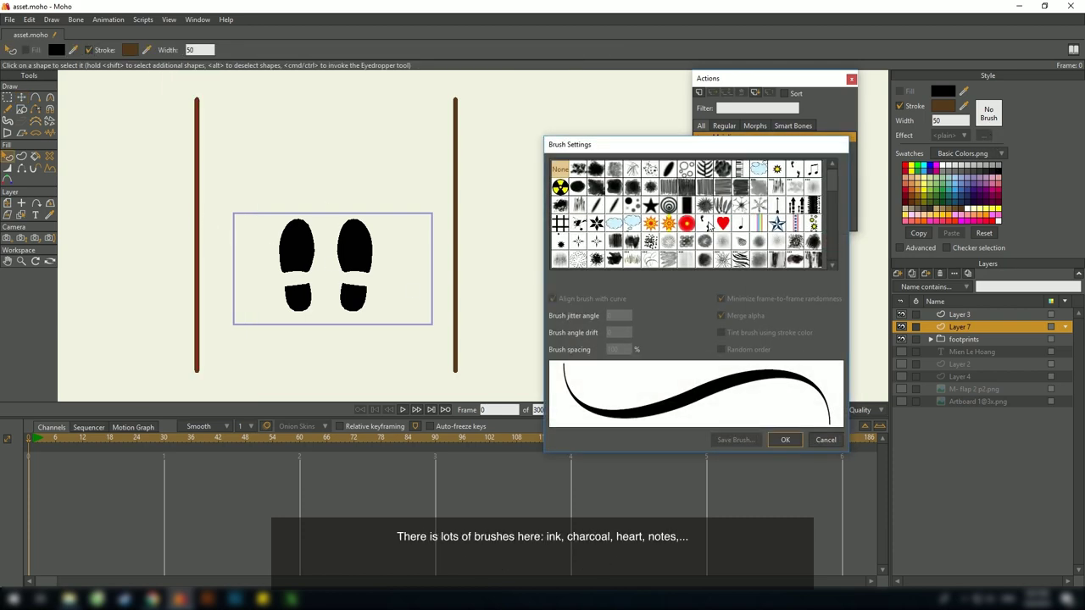
click(705, 223)
click(785, 439)
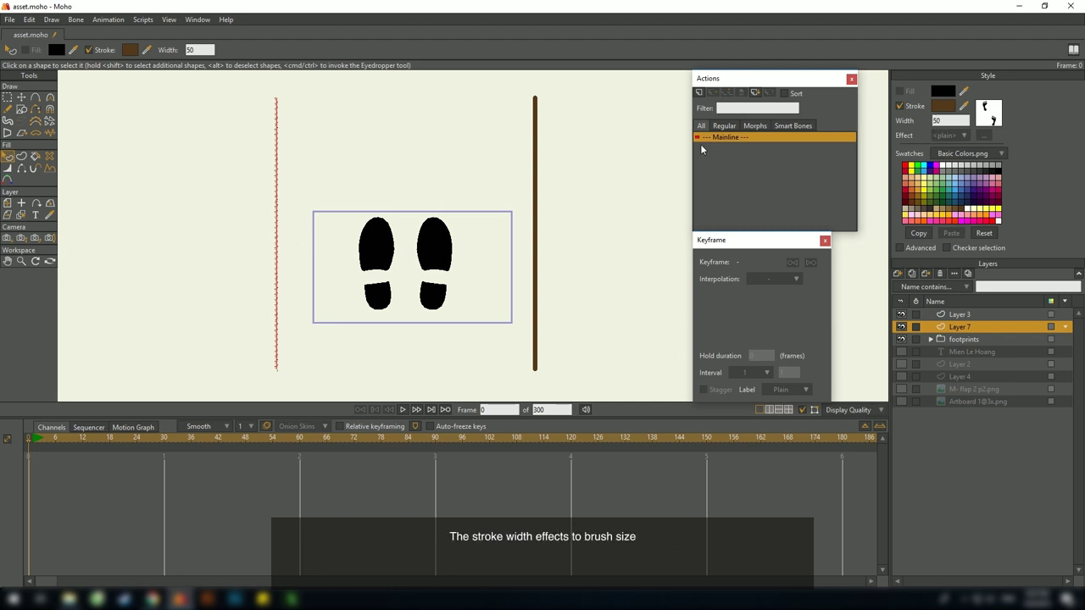
Inspect the footprint brush up close and set the Layer 7 stroke width to 256
click(948, 123)
scroll(247, 271, up, 9)
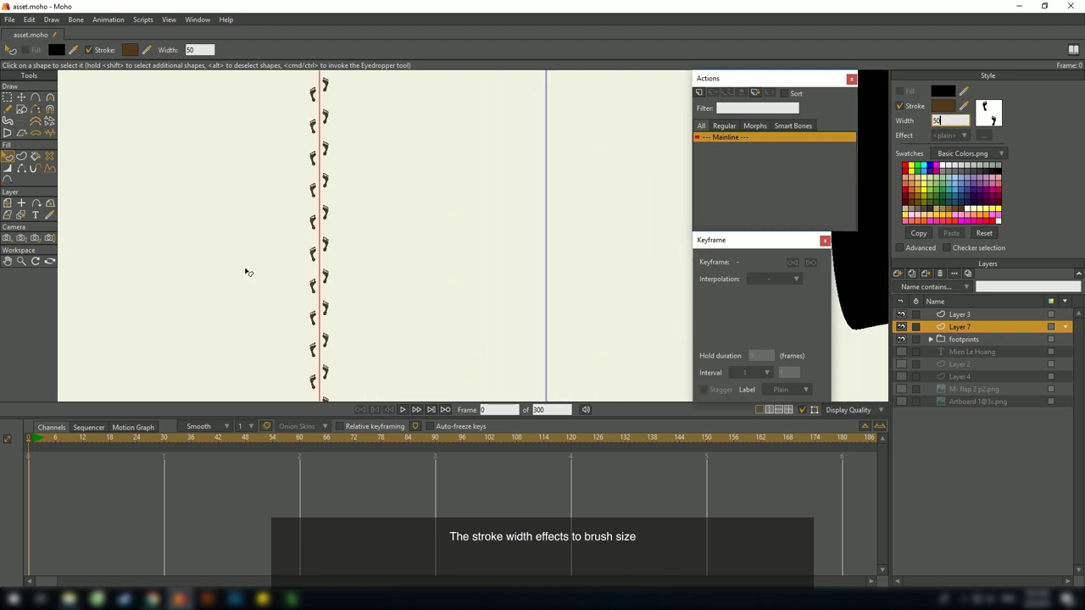
scroll(334, 249, down, 5)
scroll(311, 228, down, 2)
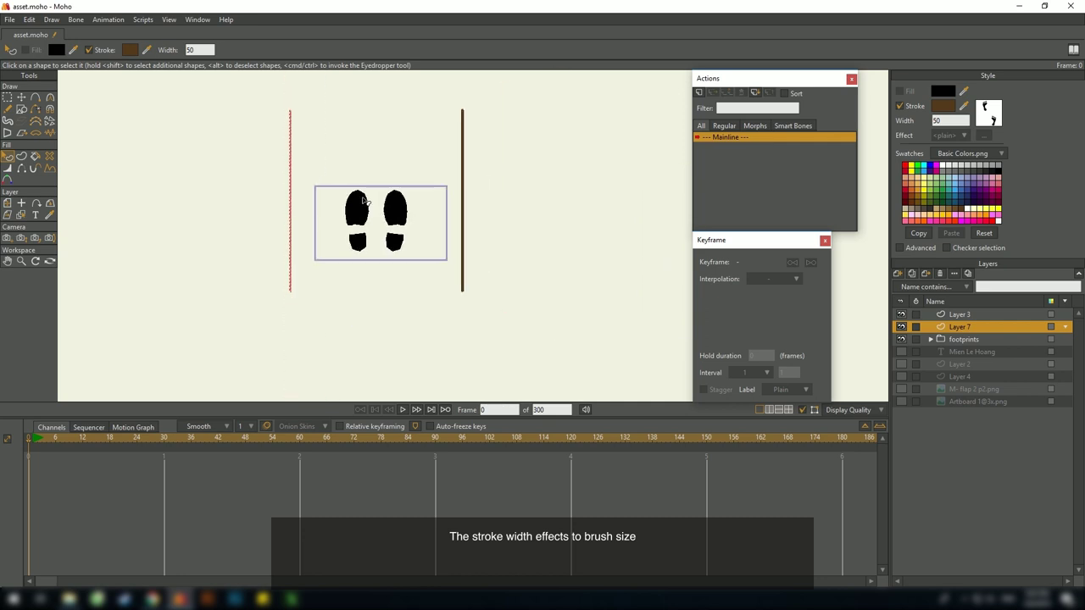
click(949, 120)
text(256)
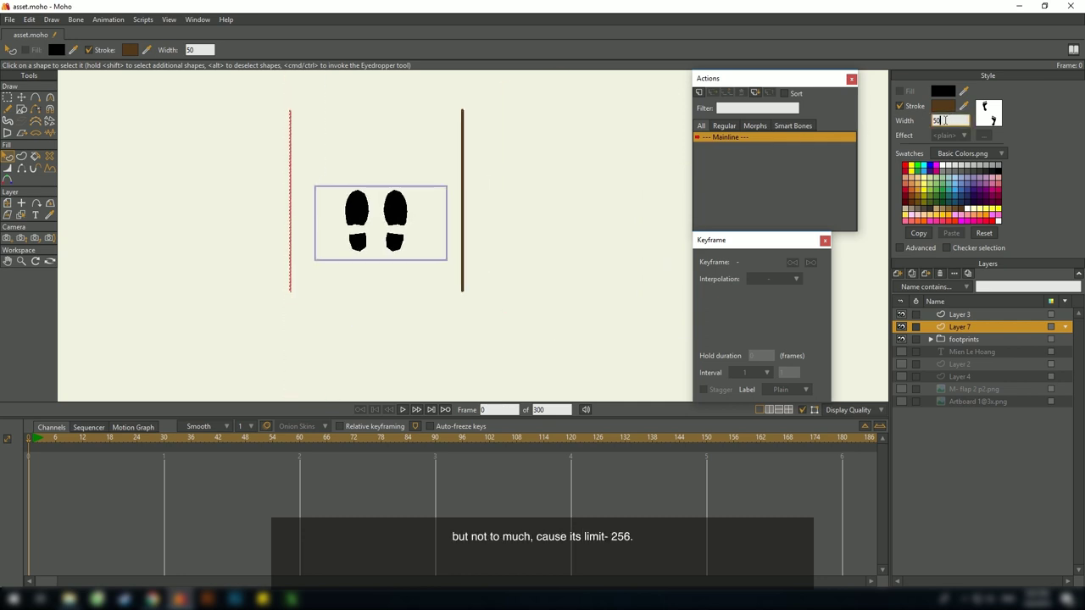
key(Return)
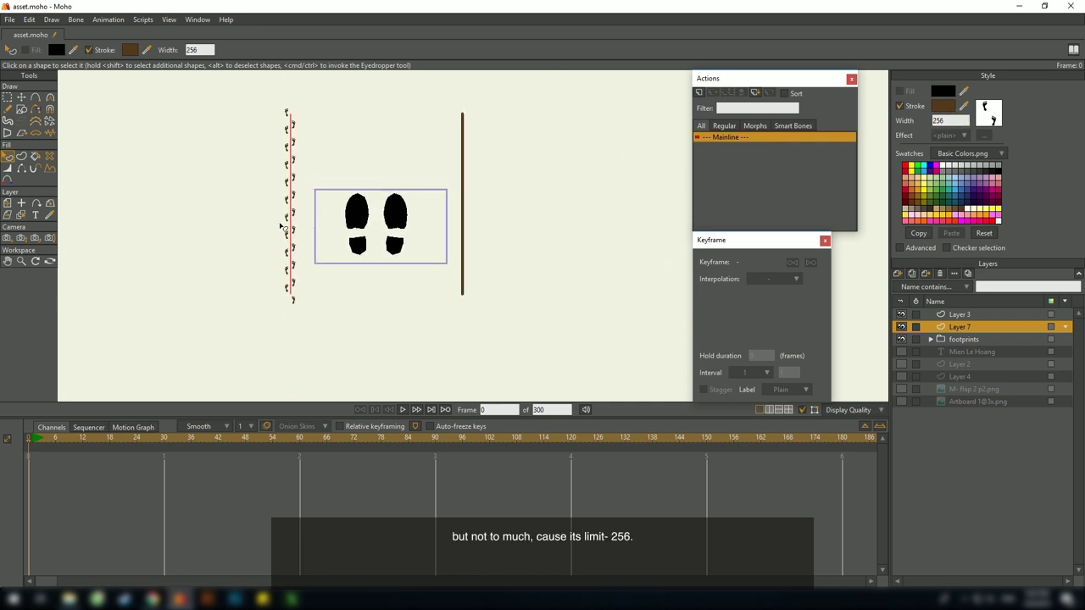
drag(309, 242, 317, 262)
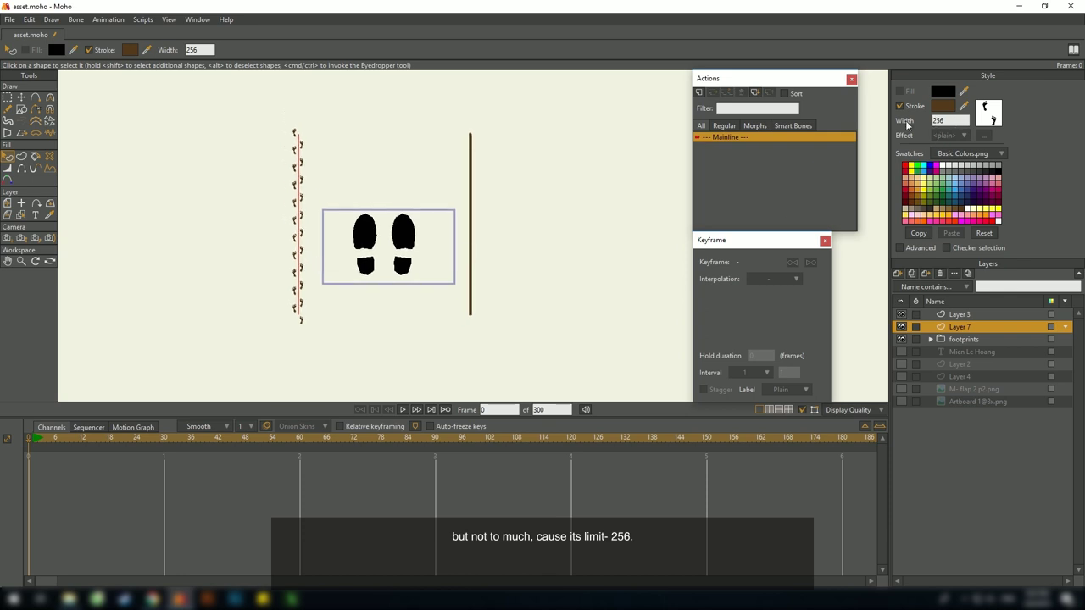
Set the footprint stroke's width to 5 and enlarge it to 870 percent with the Line Width tool
click(944, 120)
text(5)
key(Return)
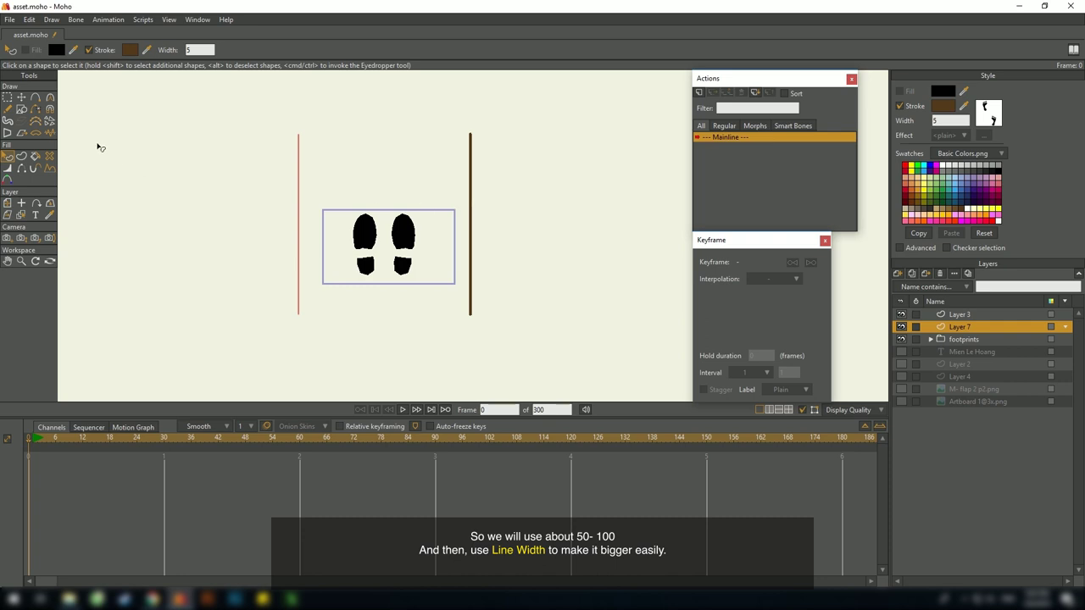
click(8, 170)
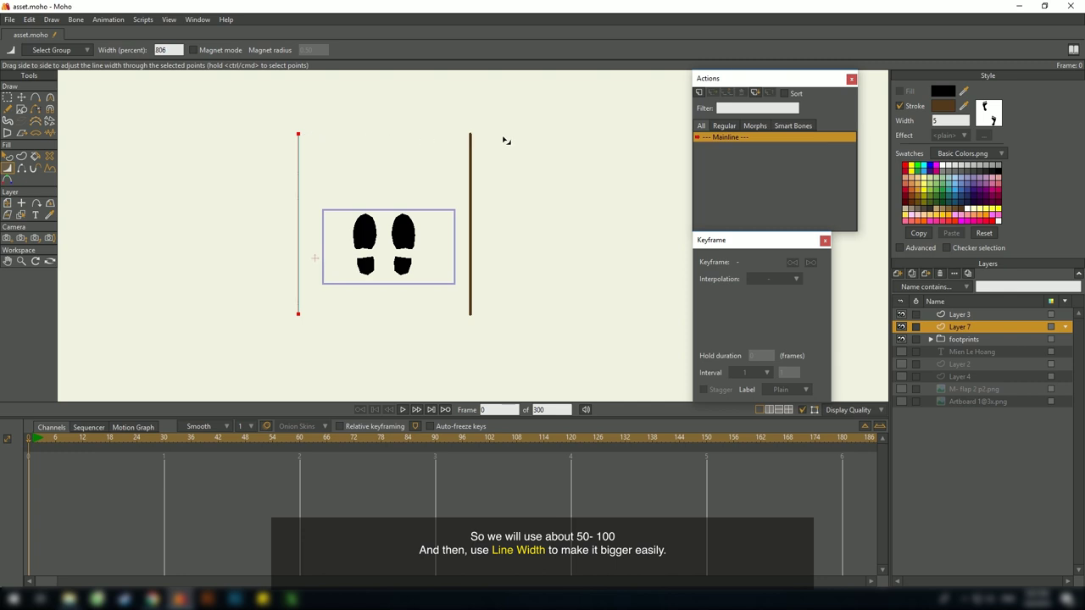
scroll(279, 223, up, 5)
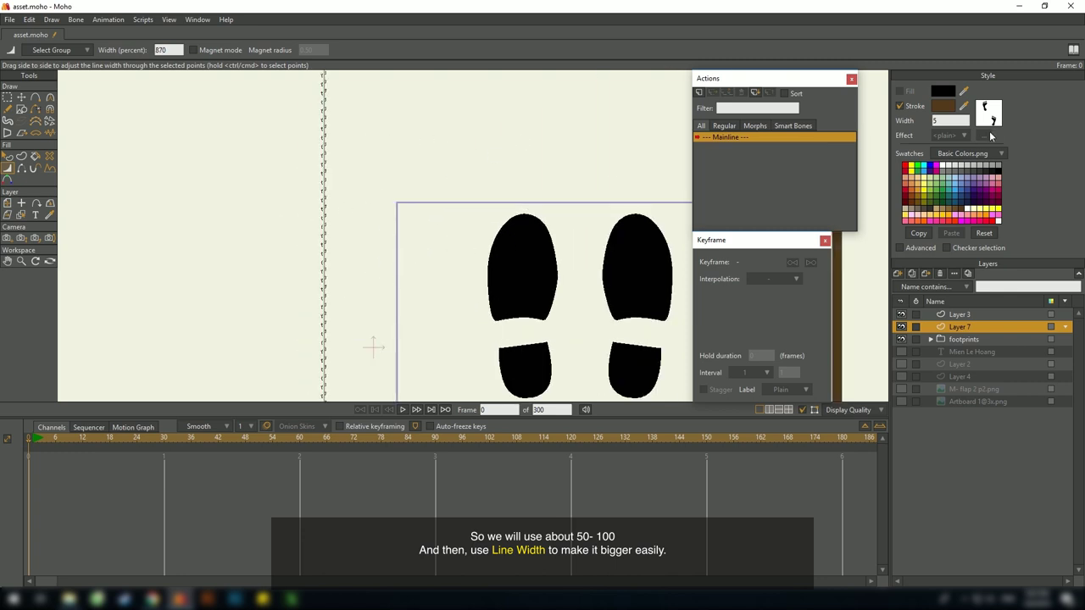
Set the Layer 7 footprint stroke's width to 100
click(949, 120)
text(100)
key(Return)
scroll(458, 188, down, 4)
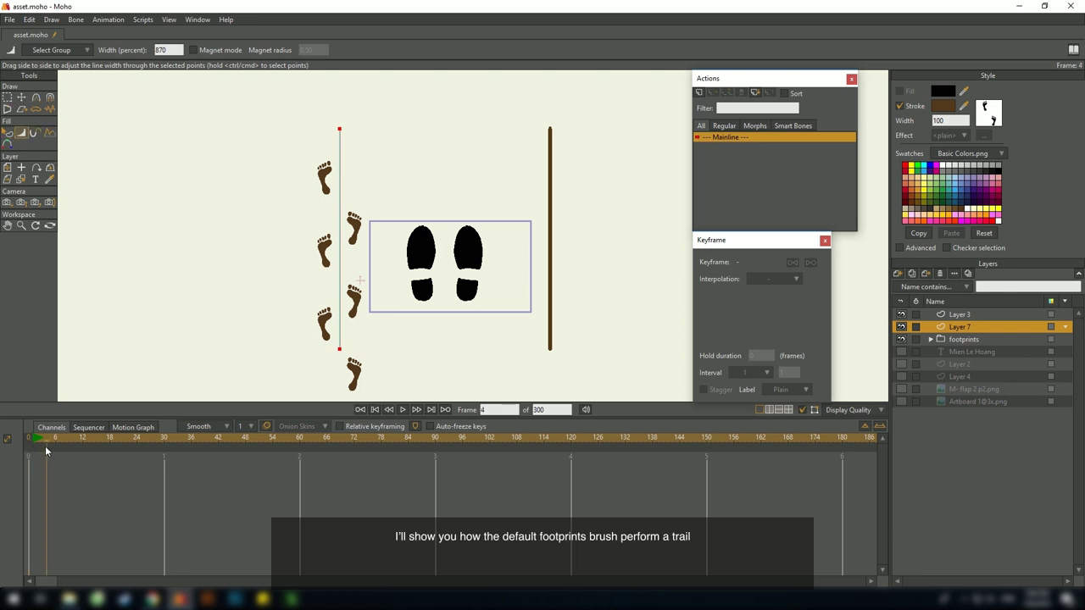
Lengthen the footprint trail by moving the line's top point up to a Y position of 8.88
scroll(544, 233, down, 3)
key(g)
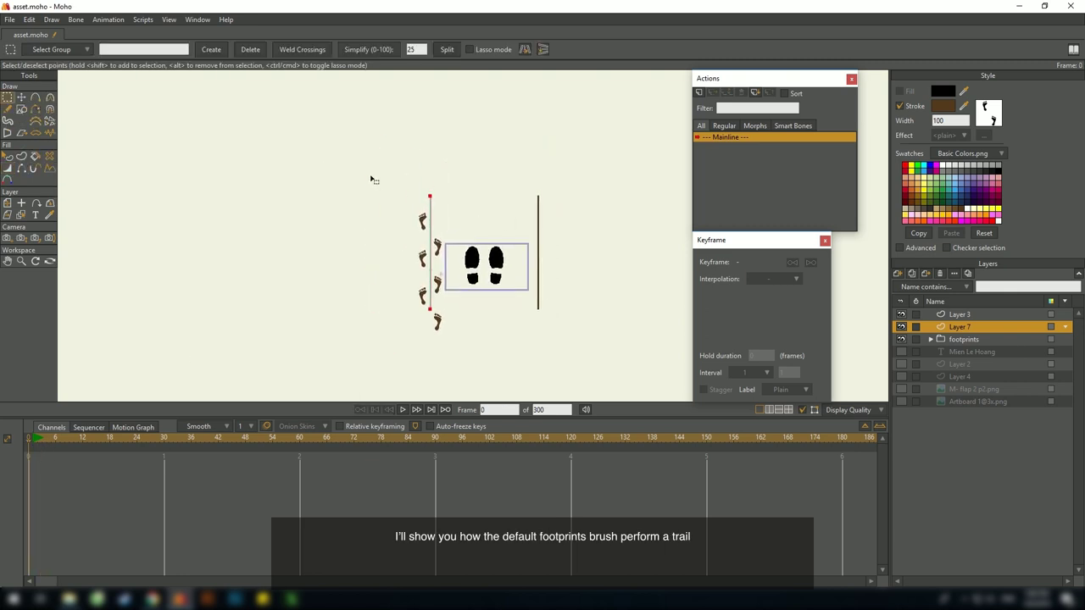
drag(371, 162, 501, 226)
drag(444, 176, 338, 59)
key(t)
Keyframe the trail's Stroke Exposure at frame 1 with an end percentage of 0
drag(47, 440, 299, 456)
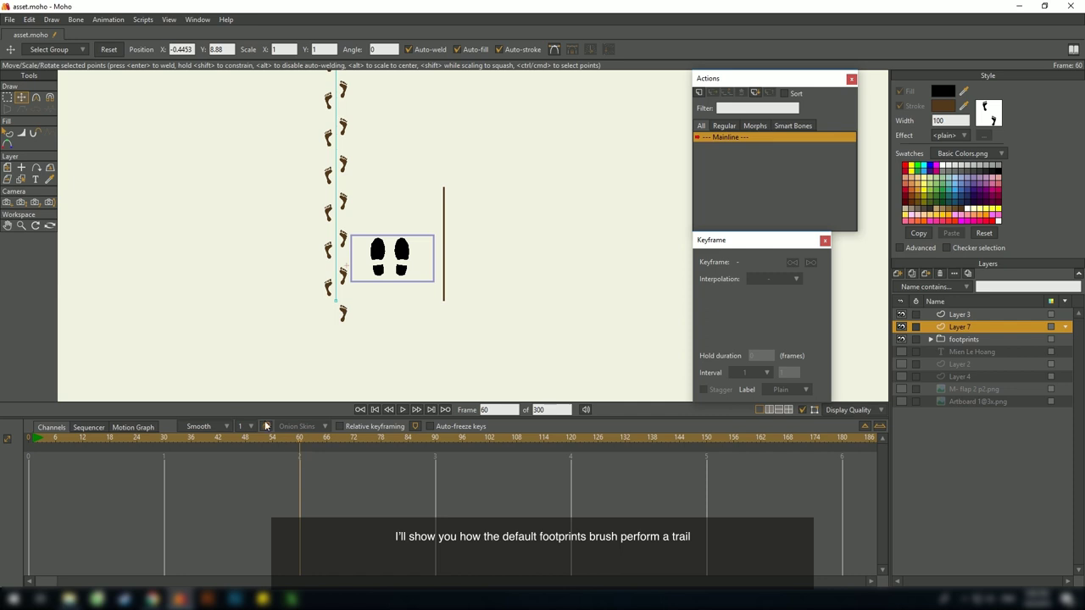
click(34, 442)
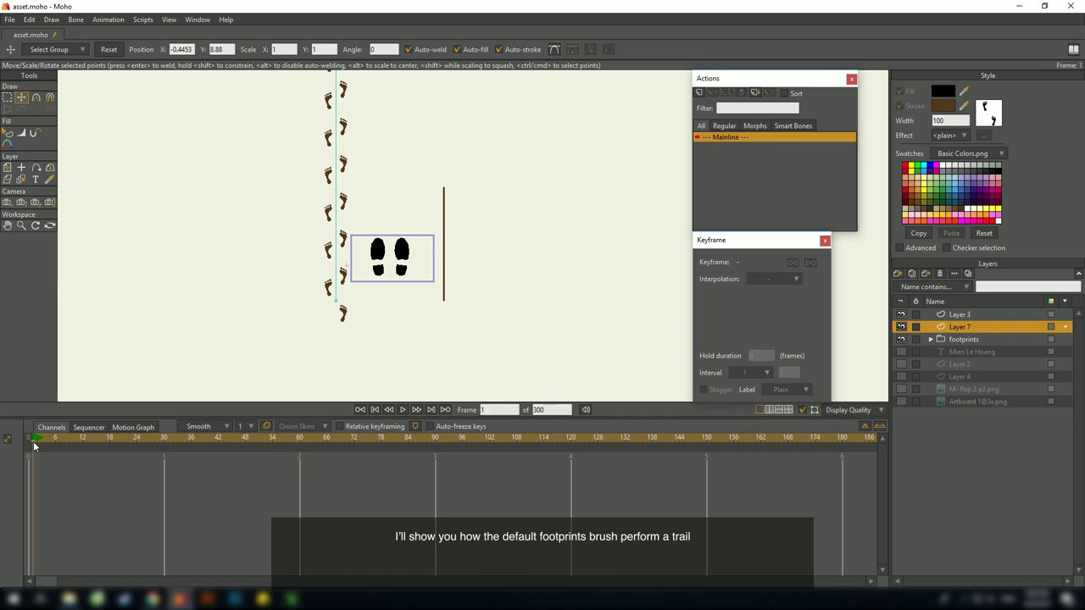
click(33, 133)
drag(338, 117, 240, 178)
mouse_move(144, 248)
mouse_down()
mouse_move(2, 420)
mouse_move(1, 452)
mouse_up()
drag(1, 563, 2, 562)
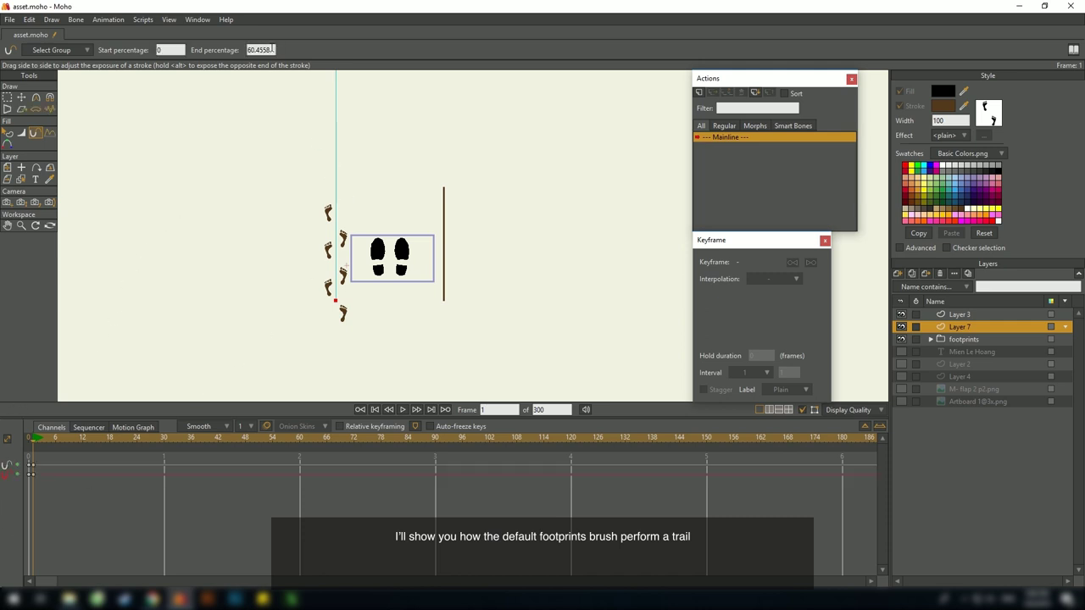
click(272, 50)
text(0)
key(Return)
Keyframe the trail's Stroke Exposure at frame 60 with an end percentage of 100
drag(308, 272, 253, 350)
scroll(273, 294, down, 2)
drag(277, 438, 300, 441)
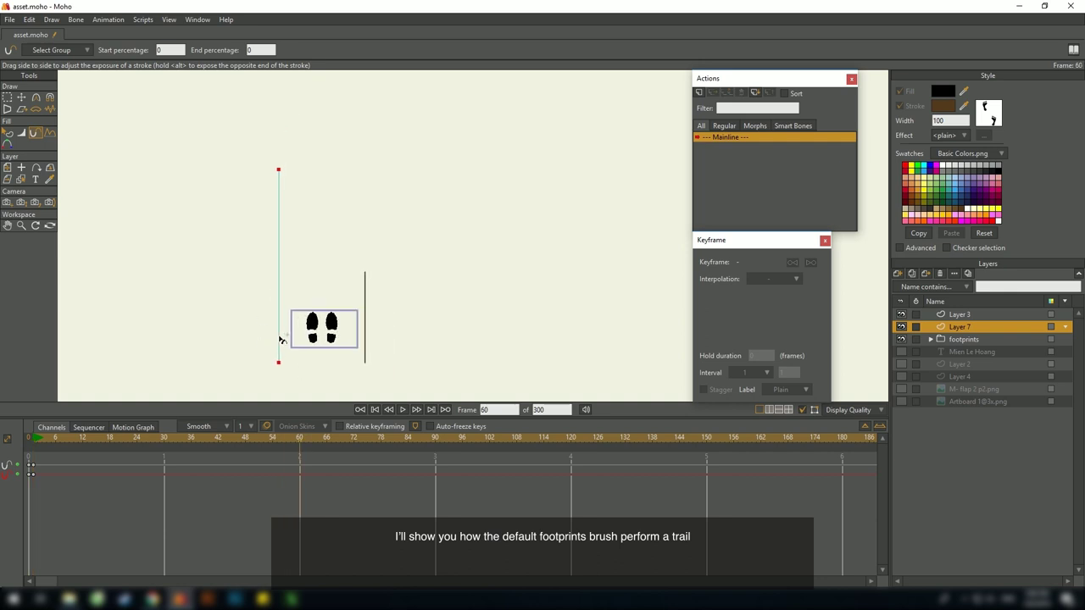
drag(405, 306, 1007, 193)
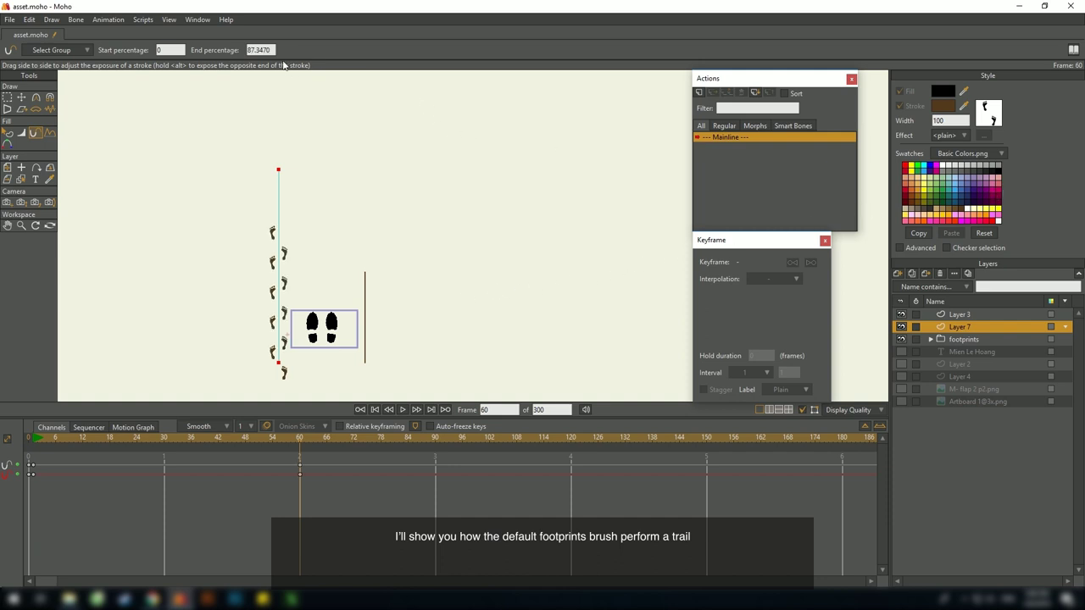
double_click(259, 49)
text(100)
key(Return)
Scrub through the early frames to examine how the footprints appear along the trail, and return to frame 0
mouse_move(34, 441)
mouse_down()
mouse_move(290, 484)
mouse_move(44, 500)
mouse_move(256, 500)
mouse_move(100, 503)
mouse_move(137, 501)
mouse_up()
scroll(218, 347, up, 5)
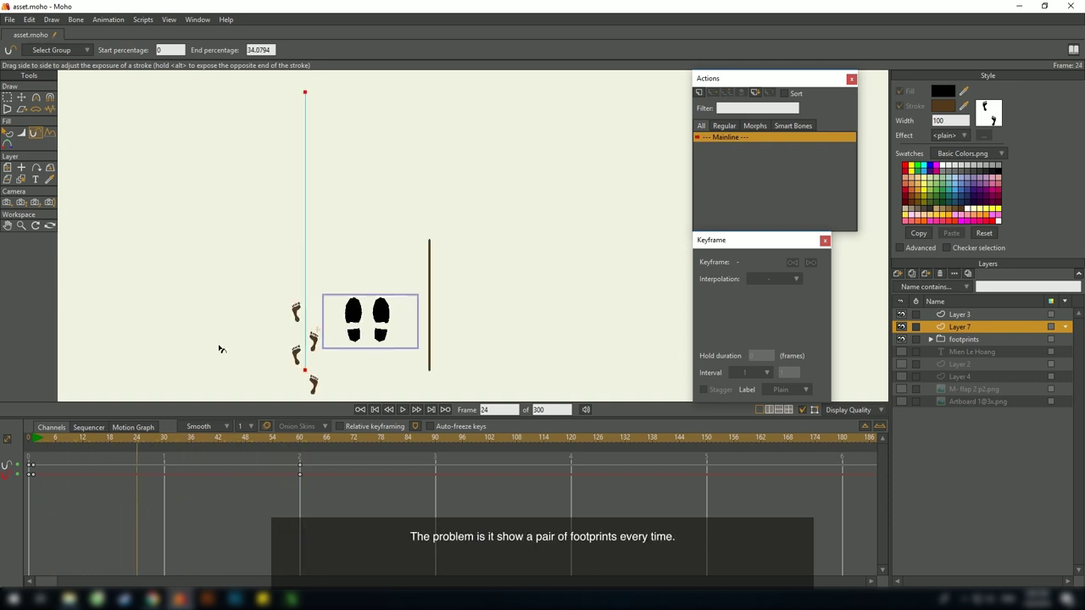
drag(84, 438, 101, 439)
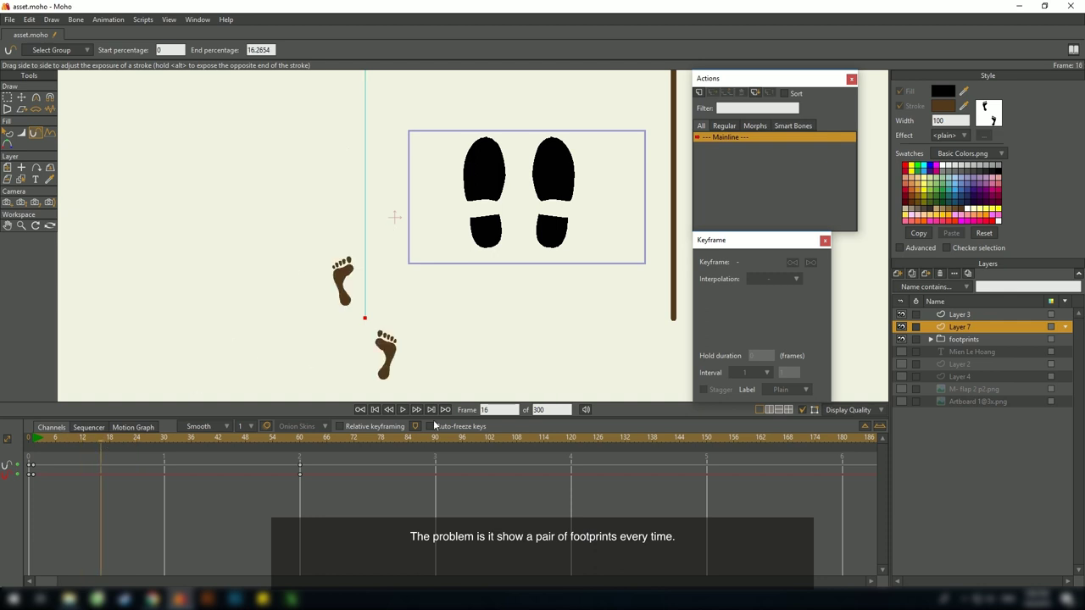
drag(115, 440, 149, 443)
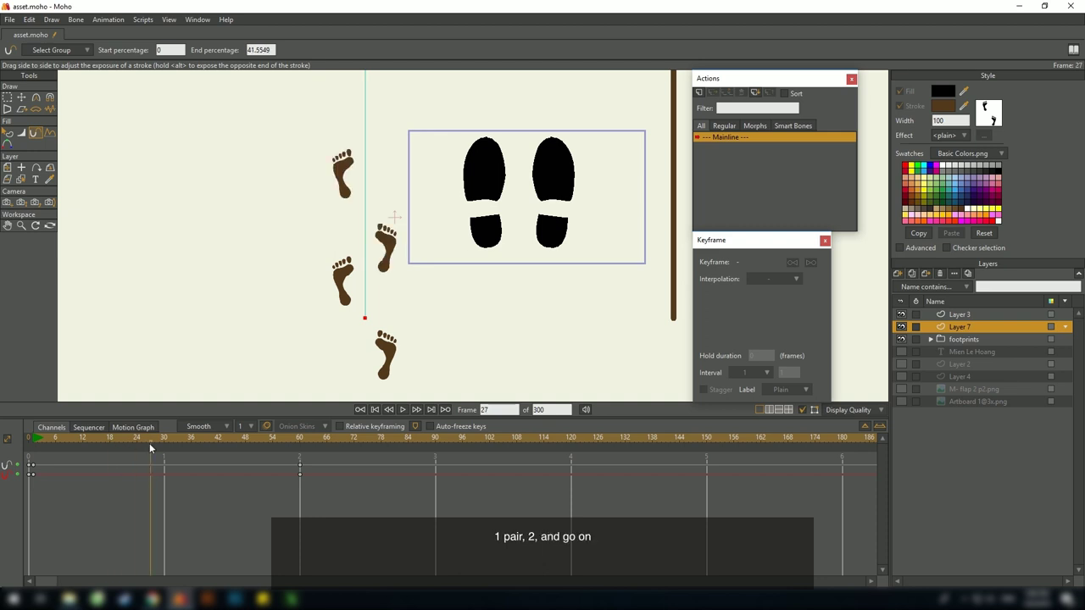
scroll(329, 330, down, 5)
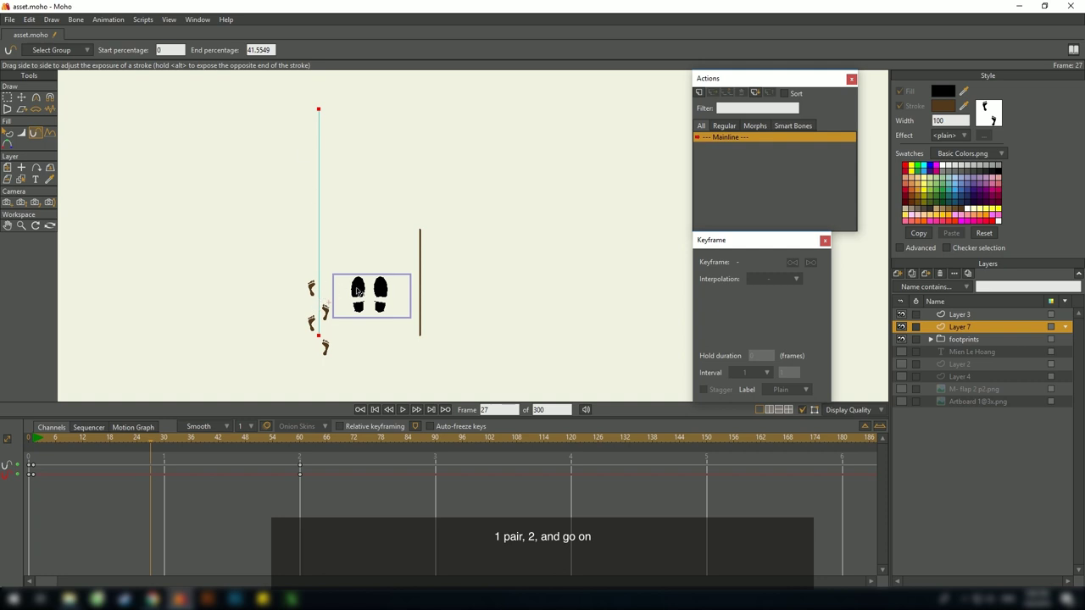
drag(34, 440, 26, 443)
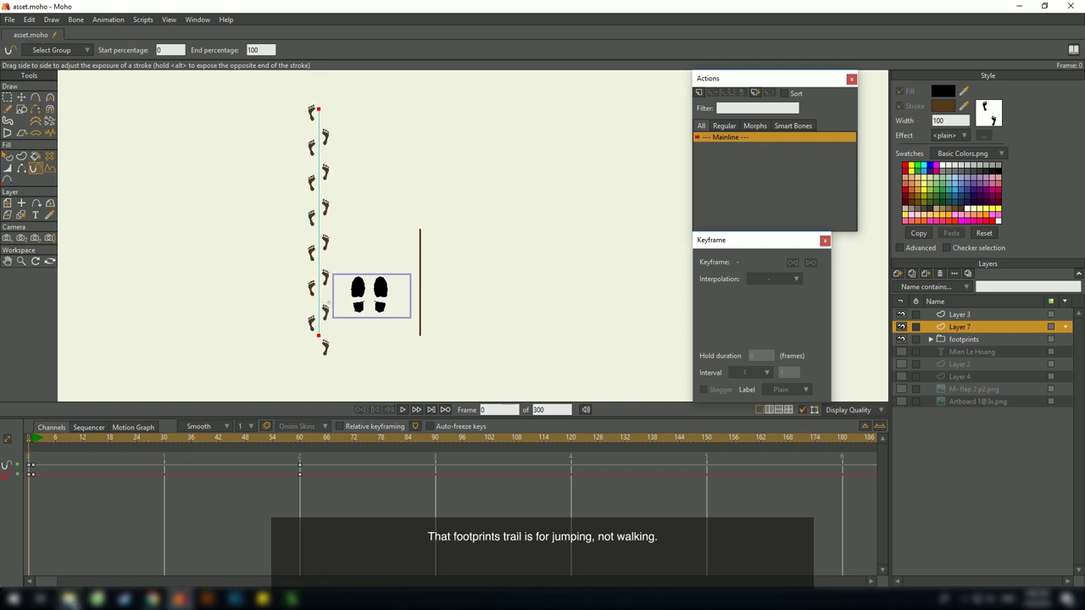
Import the Jack H 2 character into the scene from Jack arw.moho in the rigging folder
click(68, 598)
click(366, 229)
scroll(365, 254, up, 3)
click(362, 230)
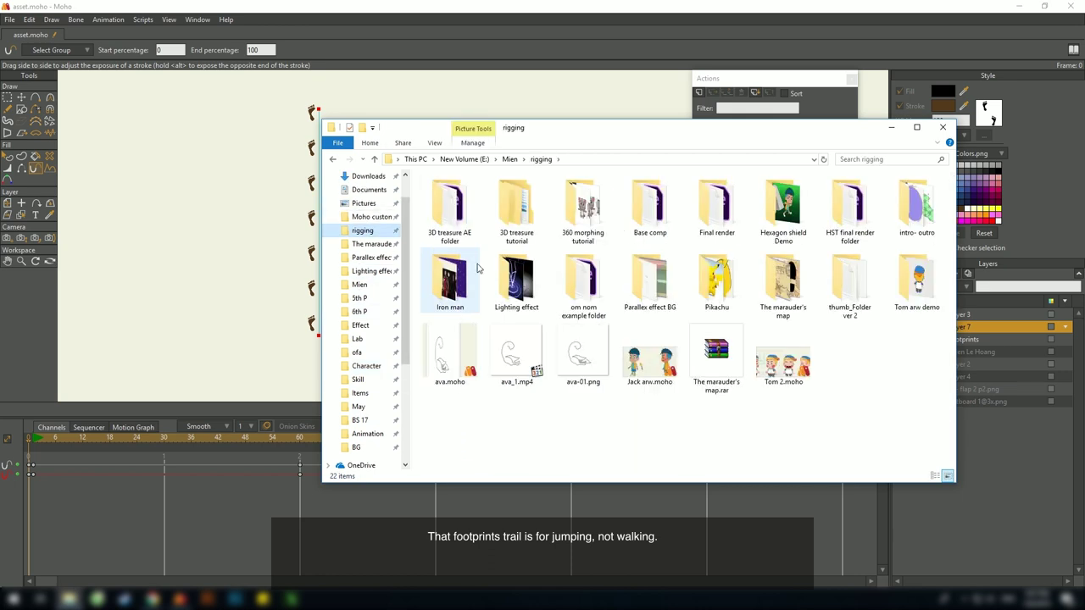
drag(649, 356, 238, 306)
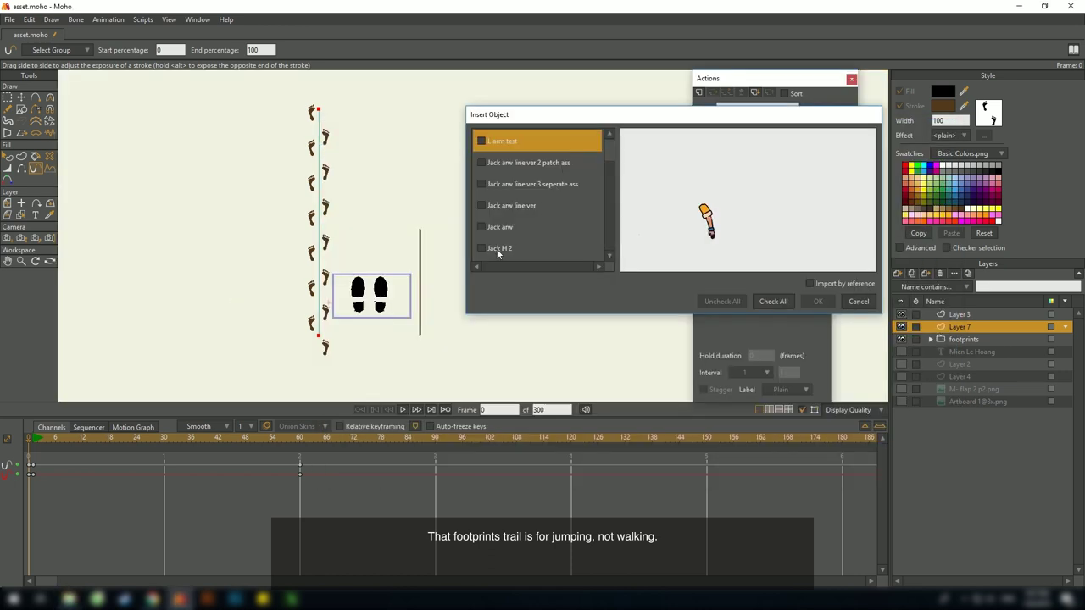
double_click(496, 251)
scroll(400, 258, down, 2)
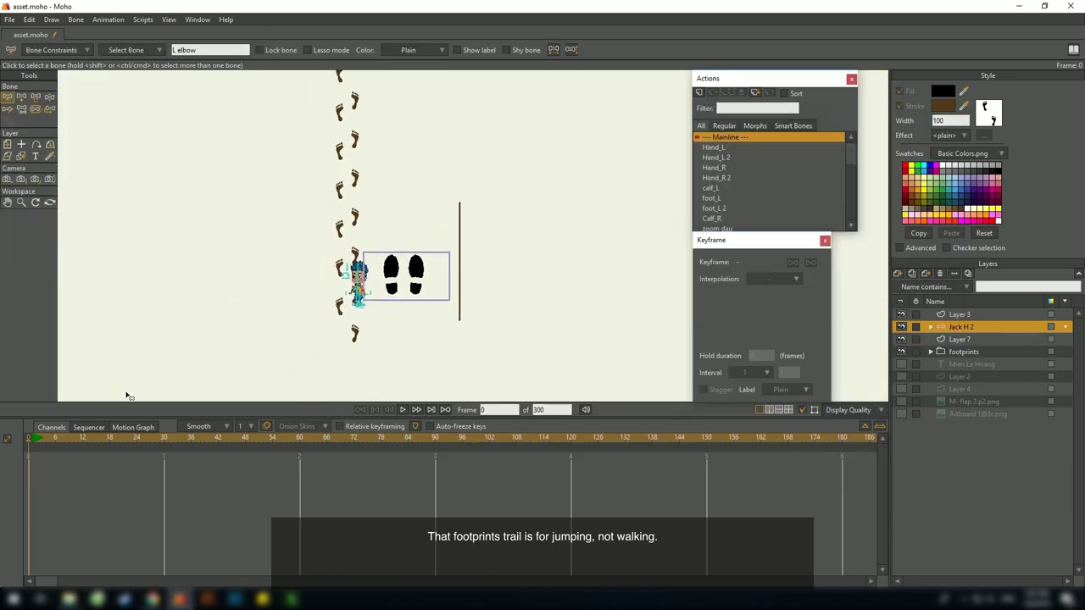
scroll(383, 294, up, 2)
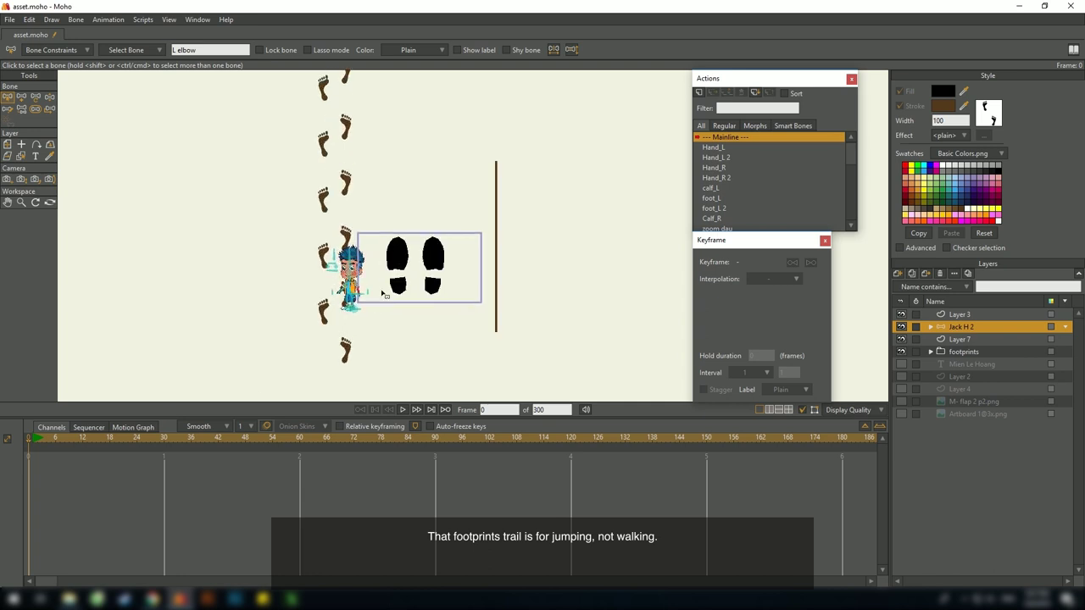
Rotate the Layer 7 footprint trail to -90 degrees and move it below the character to about X -0.12, Y -3.98
click(973, 315)
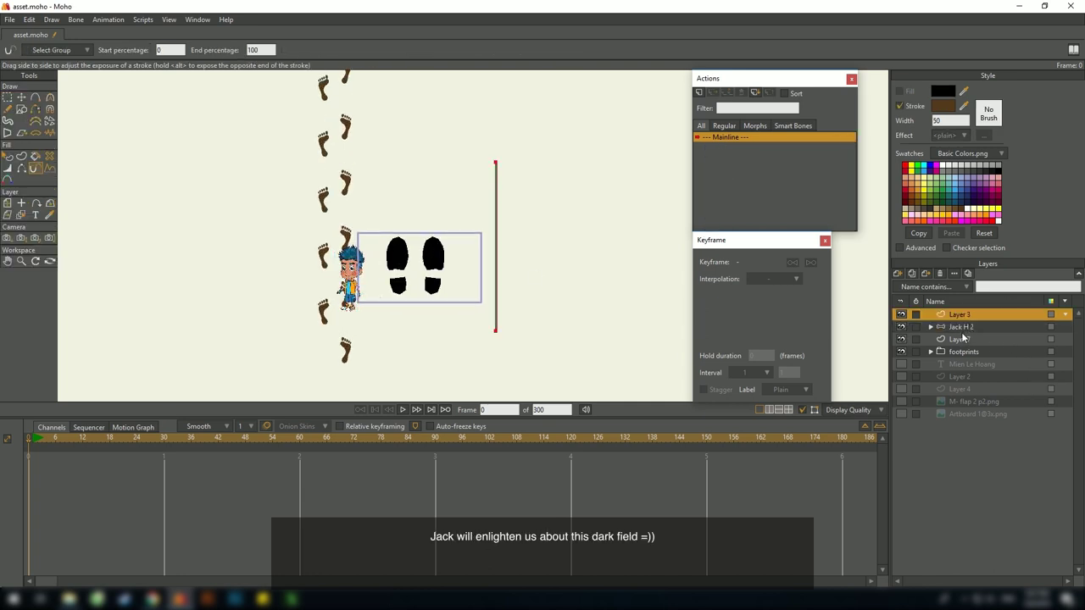
click(960, 339)
scroll(485, 314, down, 3)
key(g)
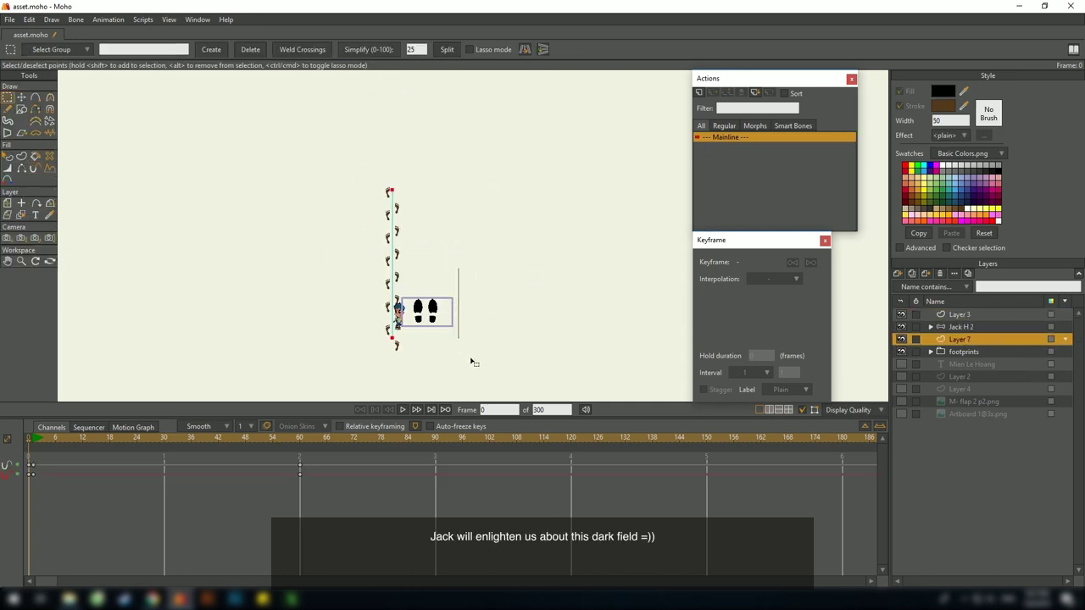
key(0)
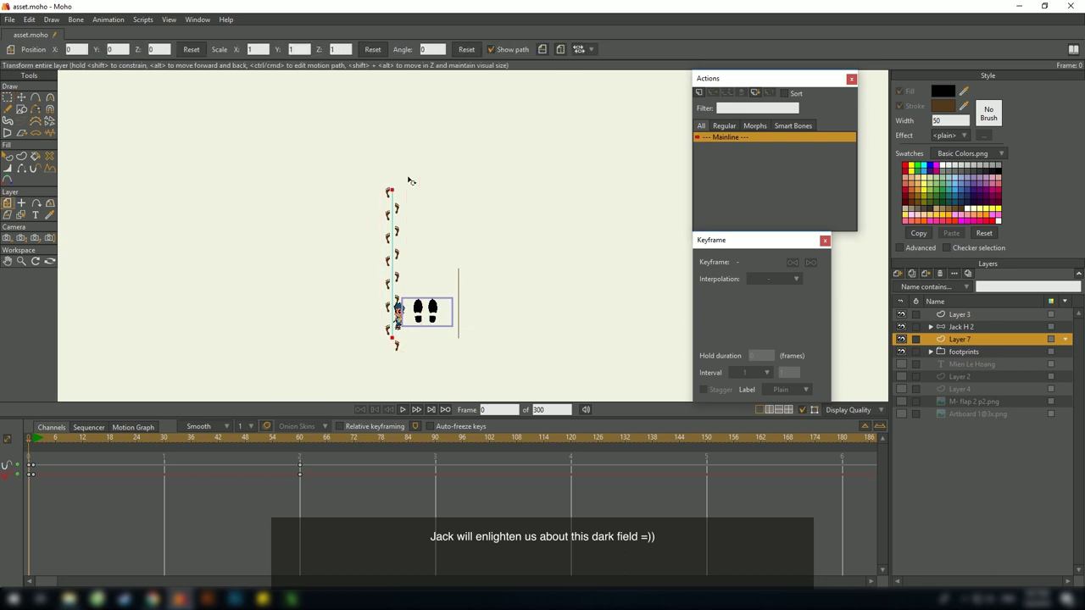
drag(412, 179, 540, 320)
drag(443, 314, 410, 300)
scroll(414, 304, up, 5)
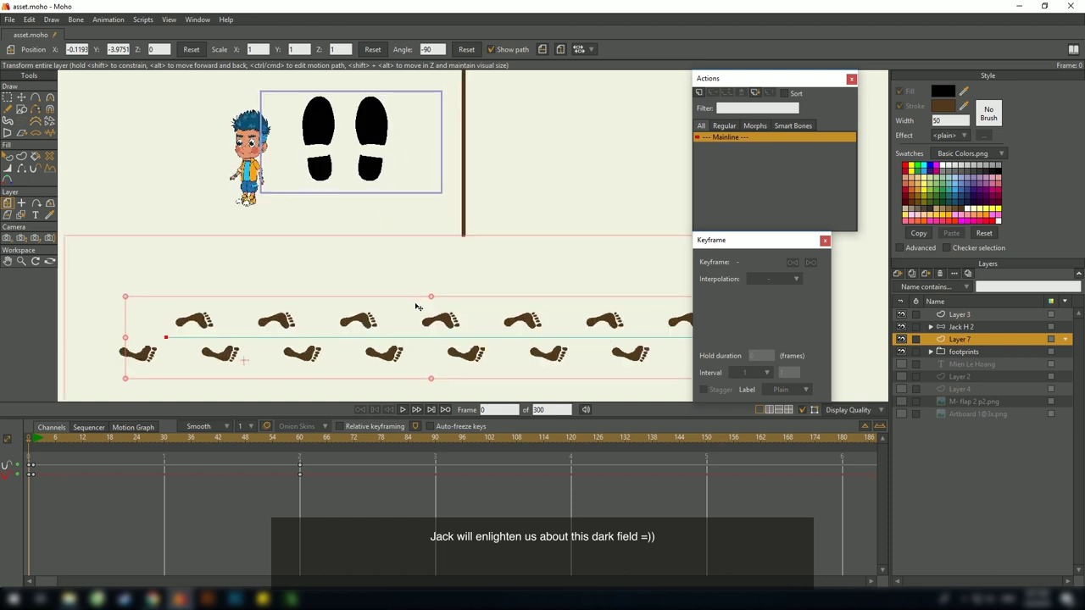
Flip Jack H 2 horizontally and keyframe it moving from the trail's start at frame 1 to about X 7.90 at frame 60
click(961, 327)
click(35, 441)
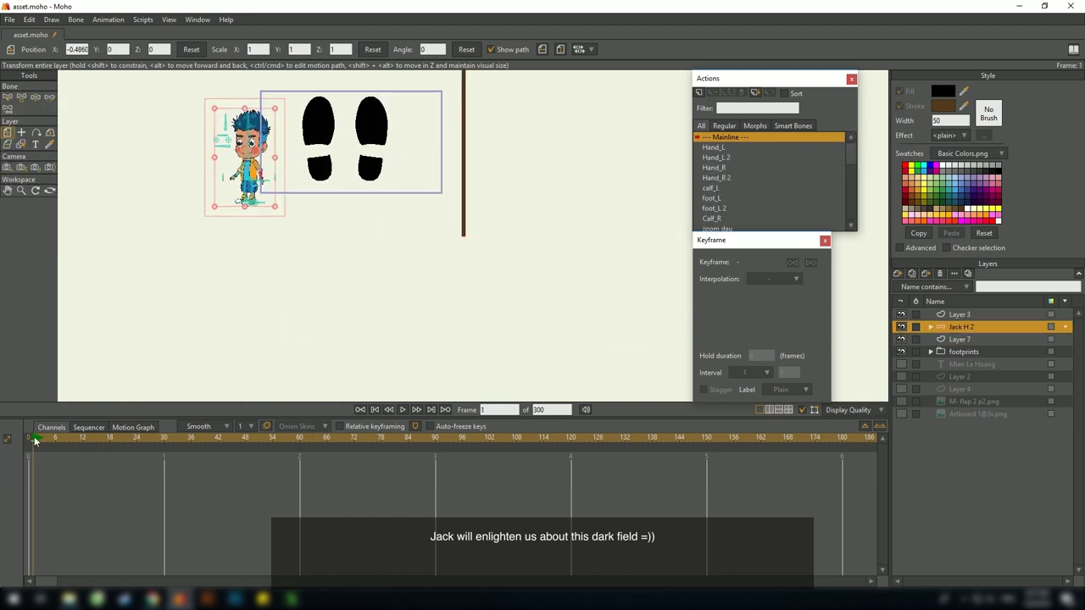
drag(243, 209, 230, 291)
click(542, 50)
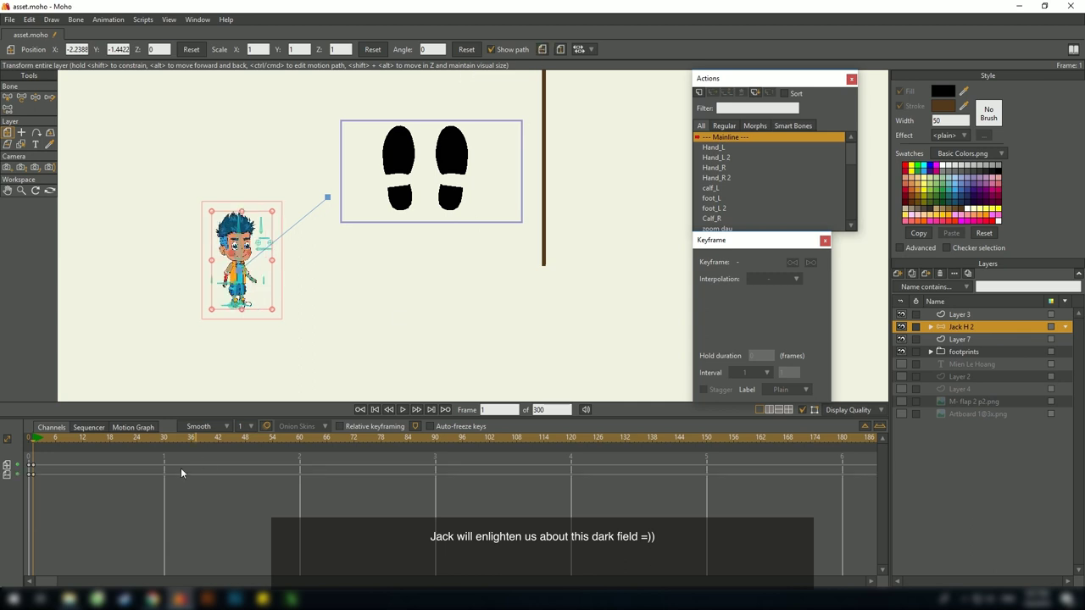
click(299, 438)
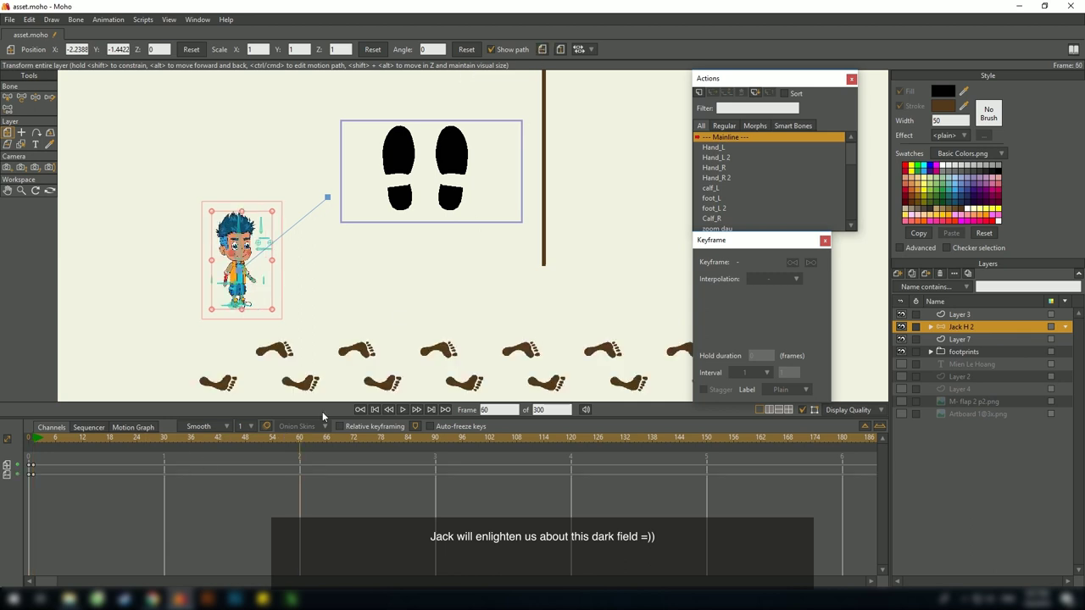
drag(121, 284, 637, 284)
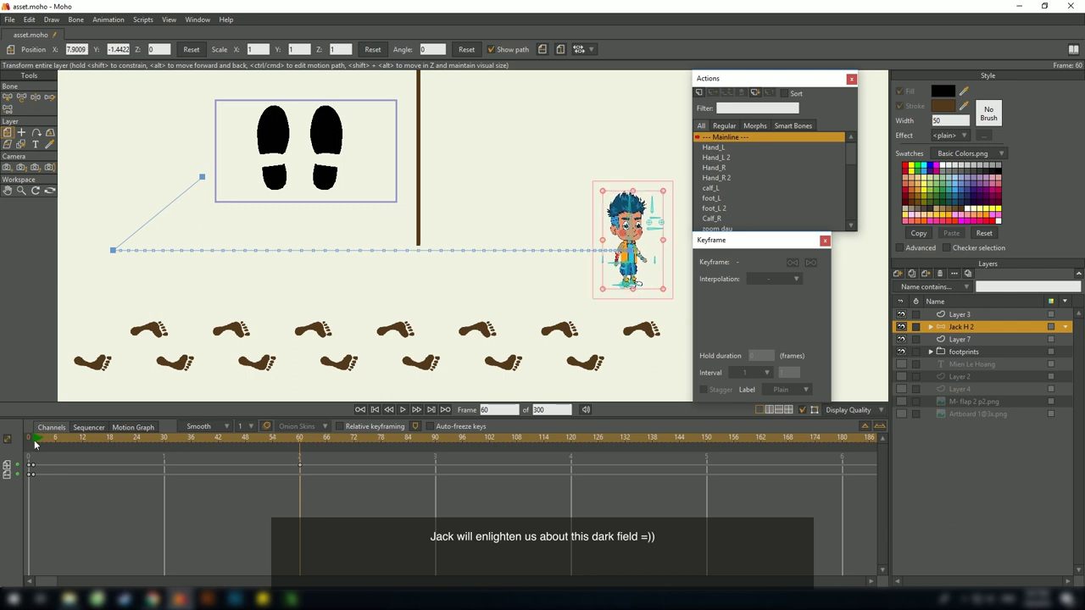
Add position keyframes for Jack H 2 at frames 23, 31, 39, 45 and 52, aligned with successive footprint pairs
drag(35, 441, 133, 444)
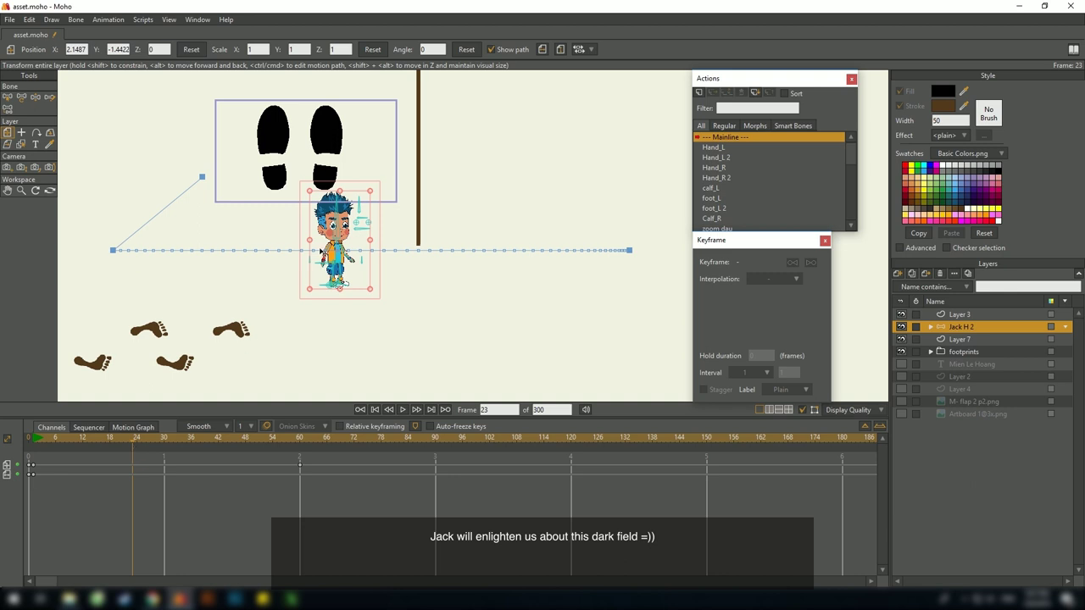
drag(322, 251, 190, 251)
click(169, 441)
click(298, 250)
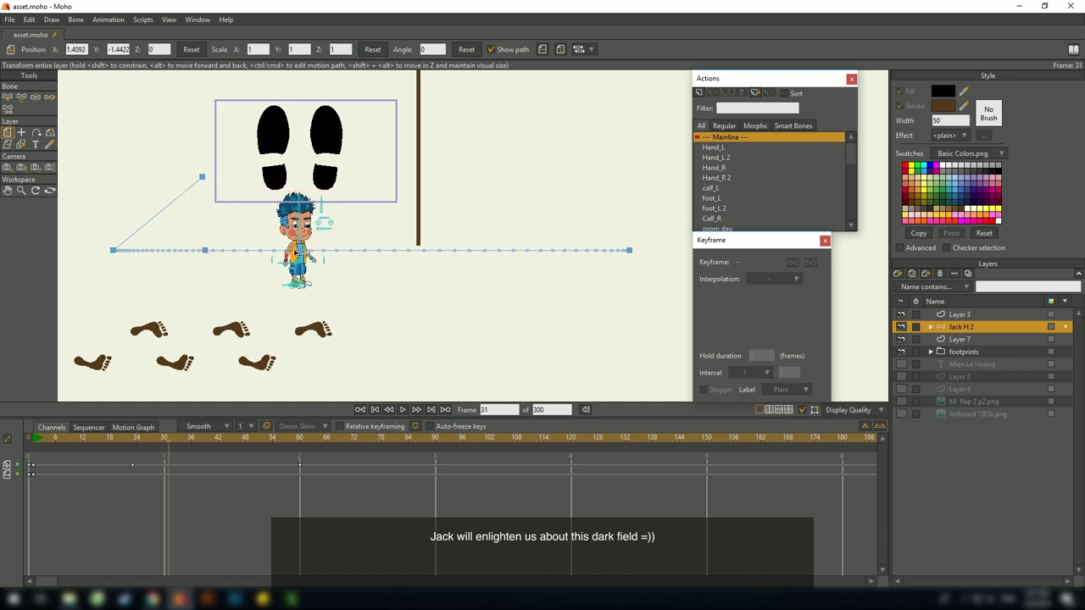
drag(200, 441, 205, 441)
drag(405, 250, 375, 251)
click(228, 442)
click(232, 442)
click(490, 273)
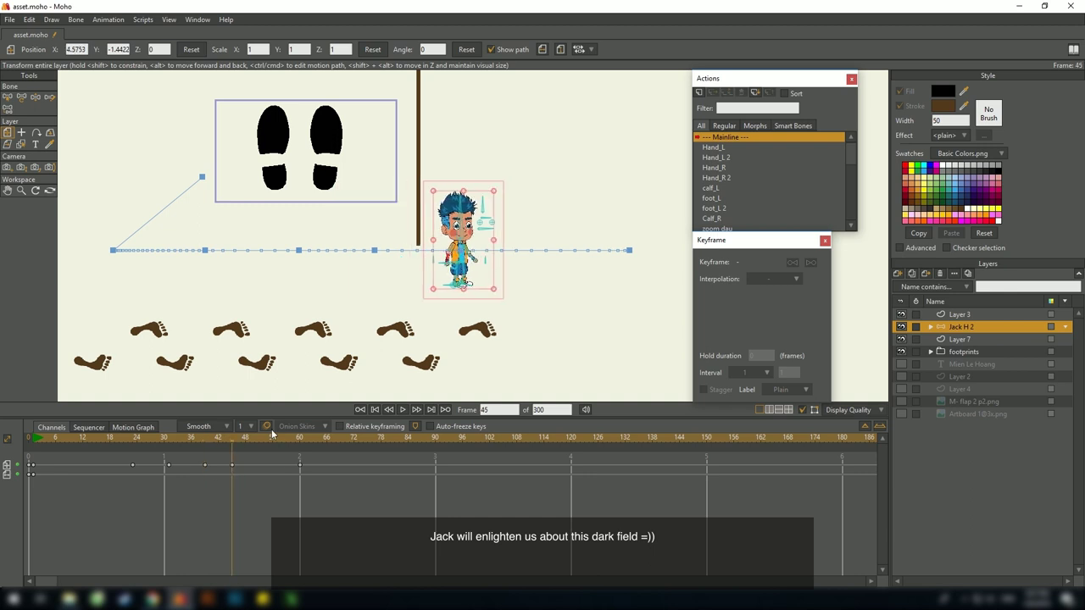
click(262, 441)
drag(570, 252, 552, 252)
Raise Jack H 2's motion path into a small hop arc between each pair of landing keyframes
drag(300, 442, 150, 438)
drag(261, 241, 261, 238)
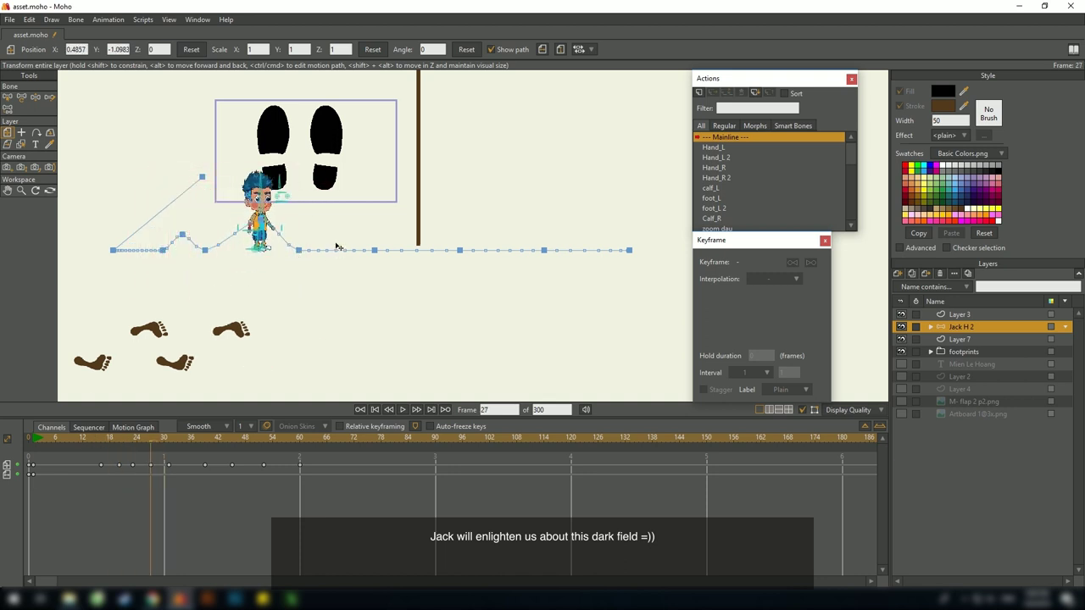
drag(342, 252, 335, 234)
key(ctrl+z)
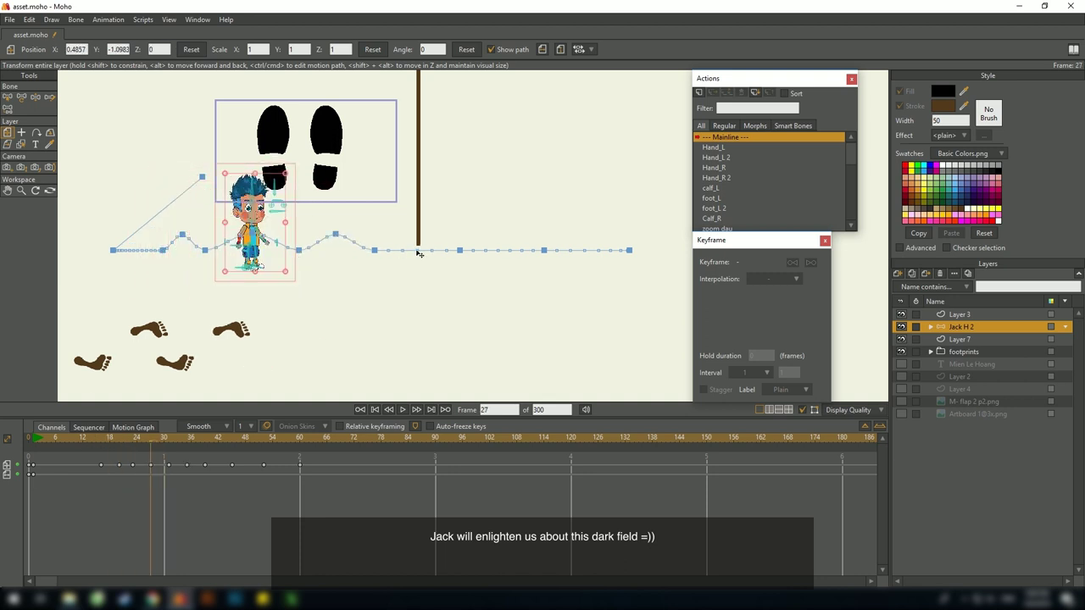
drag(416, 250, 418, 234)
drag(498, 251, 500, 233)
drag(585, 251, 586, 235)
Play the animation from frame 1 to review Jack H 2's hops against the appearing footprints
drag(103, 439, 96, 441)
key(space)
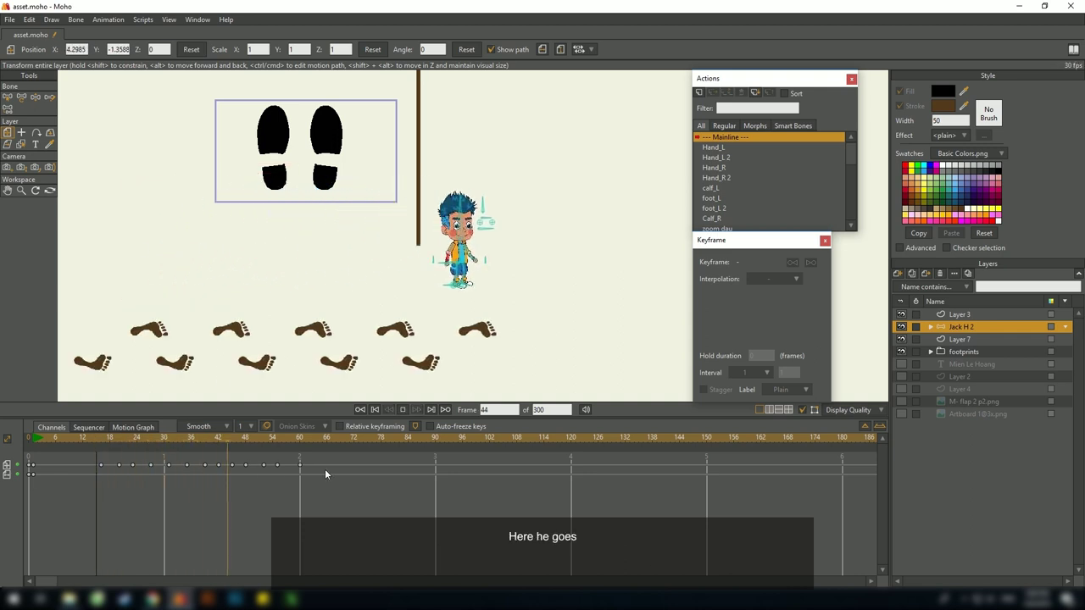
drag(325, 302, 371, 310)
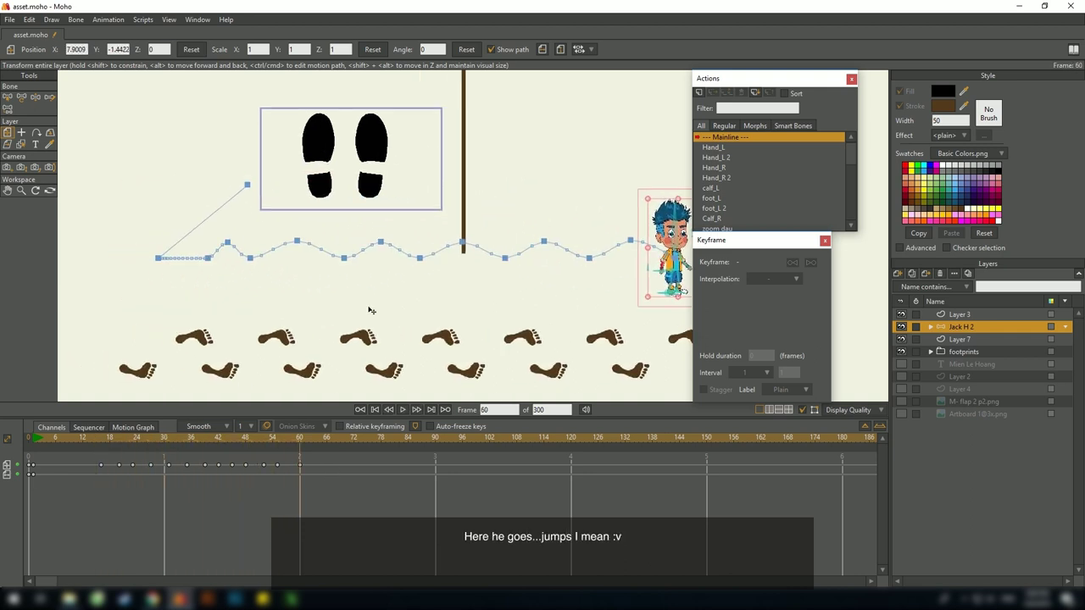
click(38, 442)
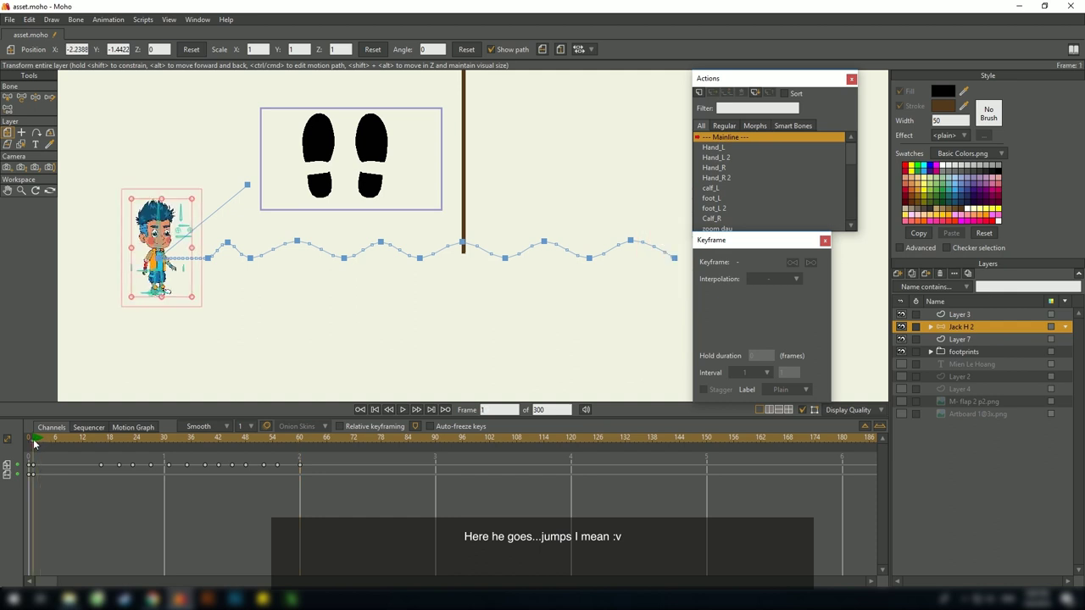
key(space)
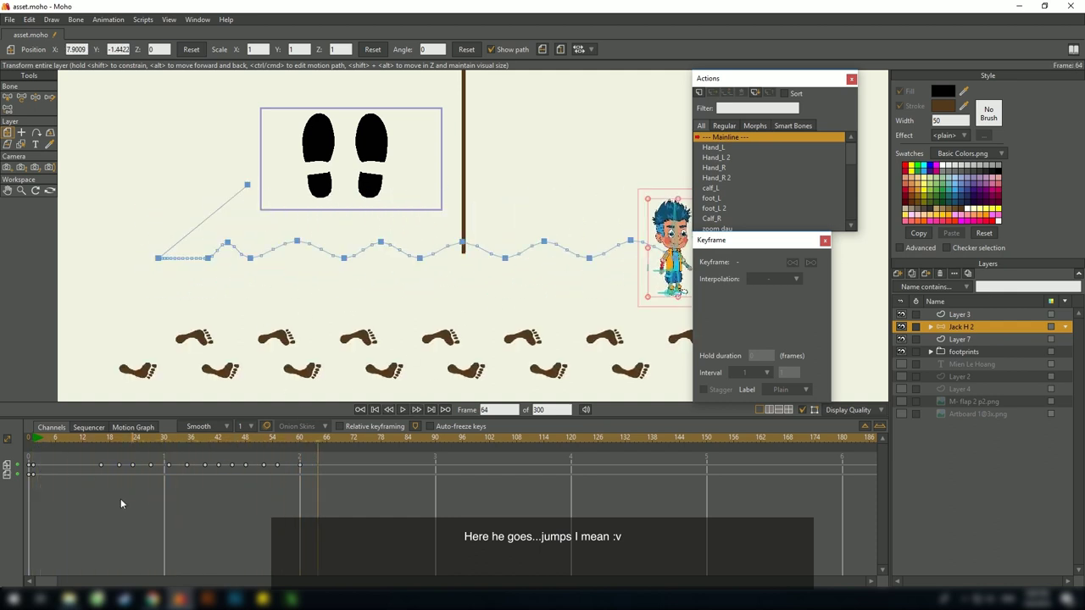
Delete all of Jack H 2's movement keyframes from frame 1 onward
click(35, 442)
drag(346, 500, 34, 461)
key(Delete)
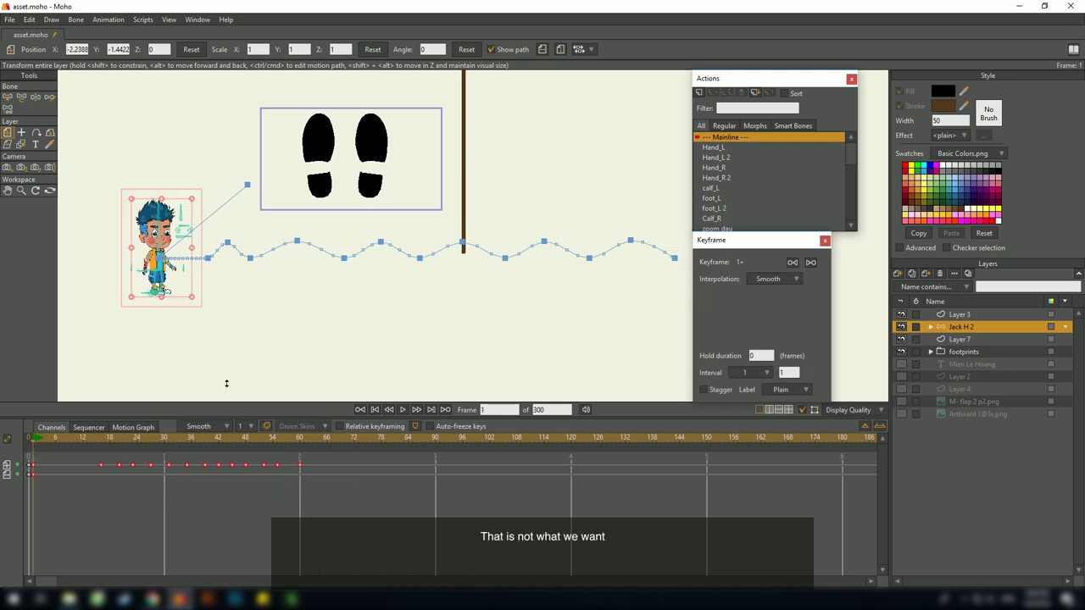
Insert the regular Jack walk action into the mainline at frame 1 and play the walk
click(717, 127)
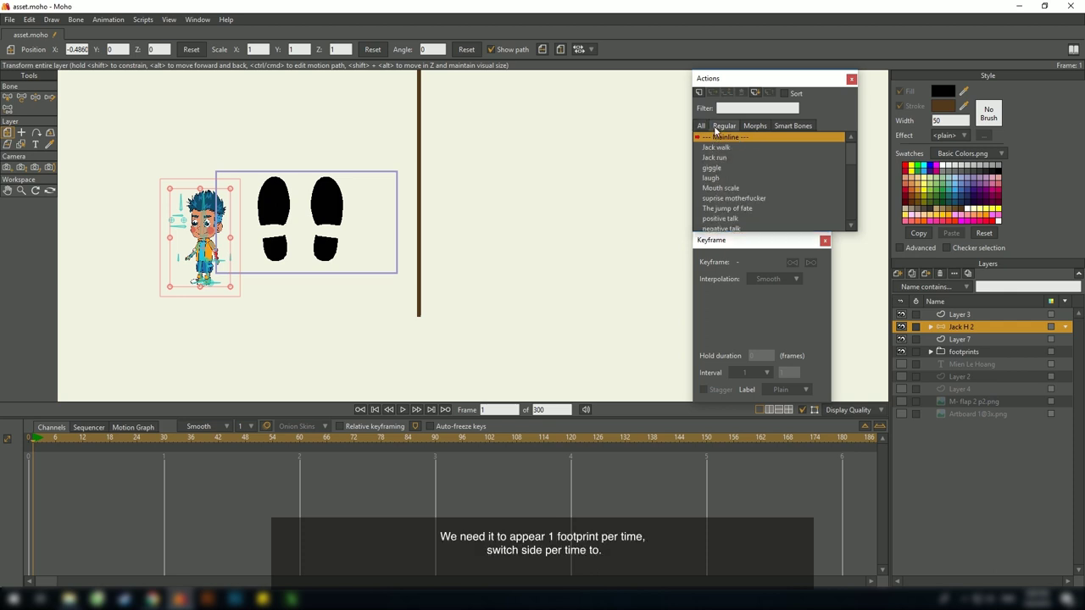
click(727, 148)
click(727, 94)
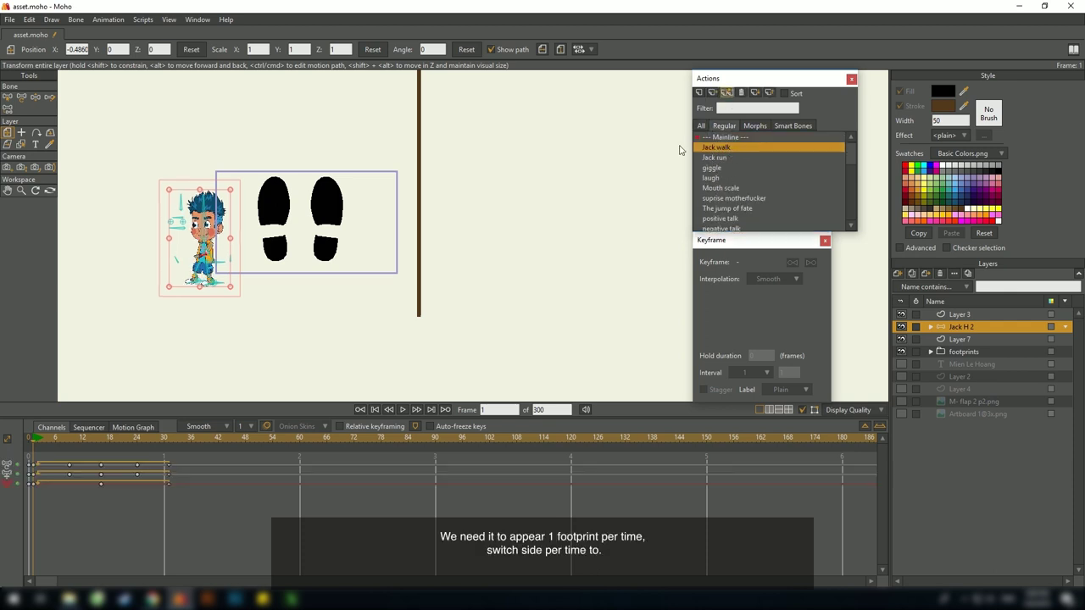
drag(399, 261, 390, 266)
key(space)
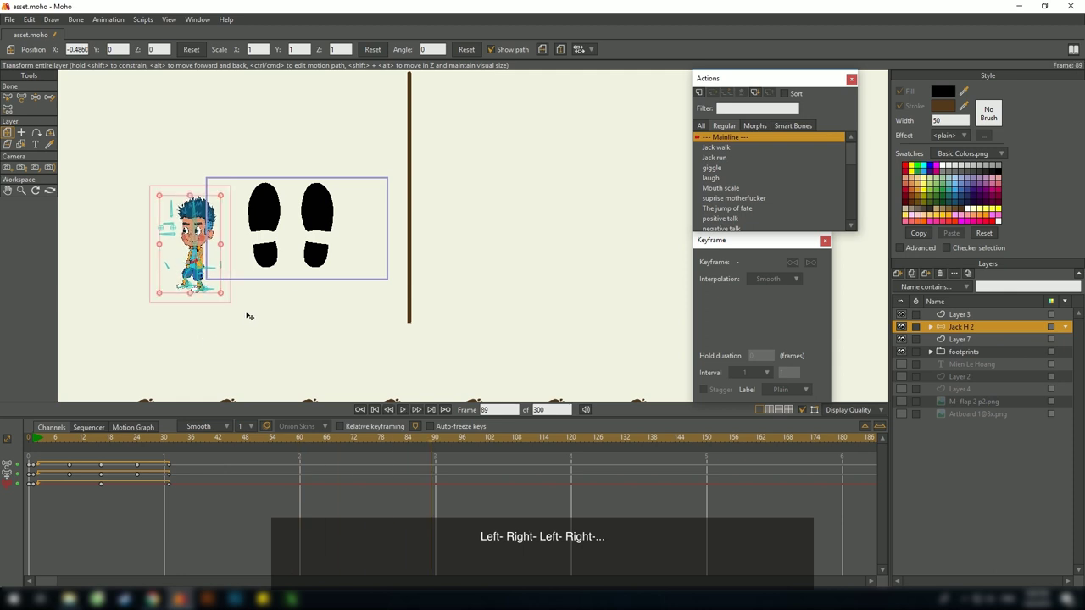
At frame 0, rotate Layer 3's line to horizontal and place it between the character and the footprint trail
click(961, 314)
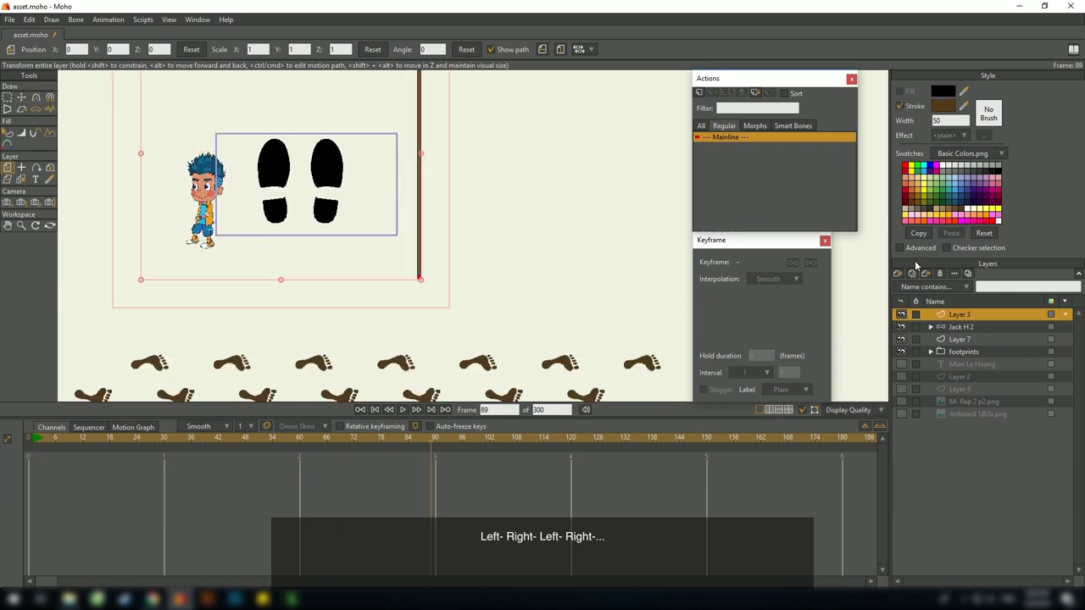
scroll(412, 285, down, 1)
drag(412, 285, 425, 285)
click(26, 441)
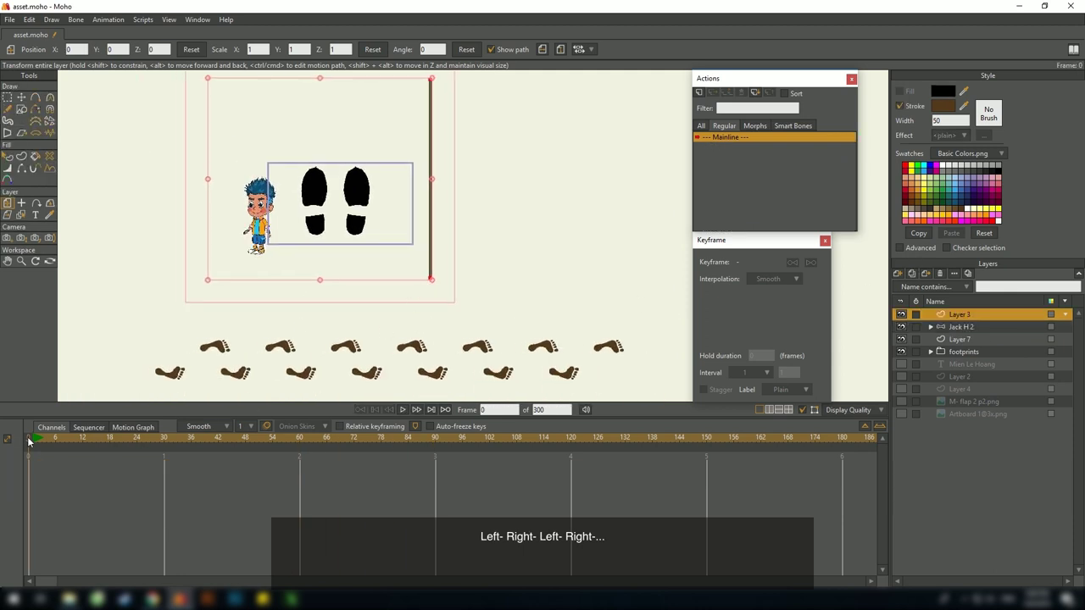
drag(412, 329, 422, 370)
scroll(482, 260, down, 2)
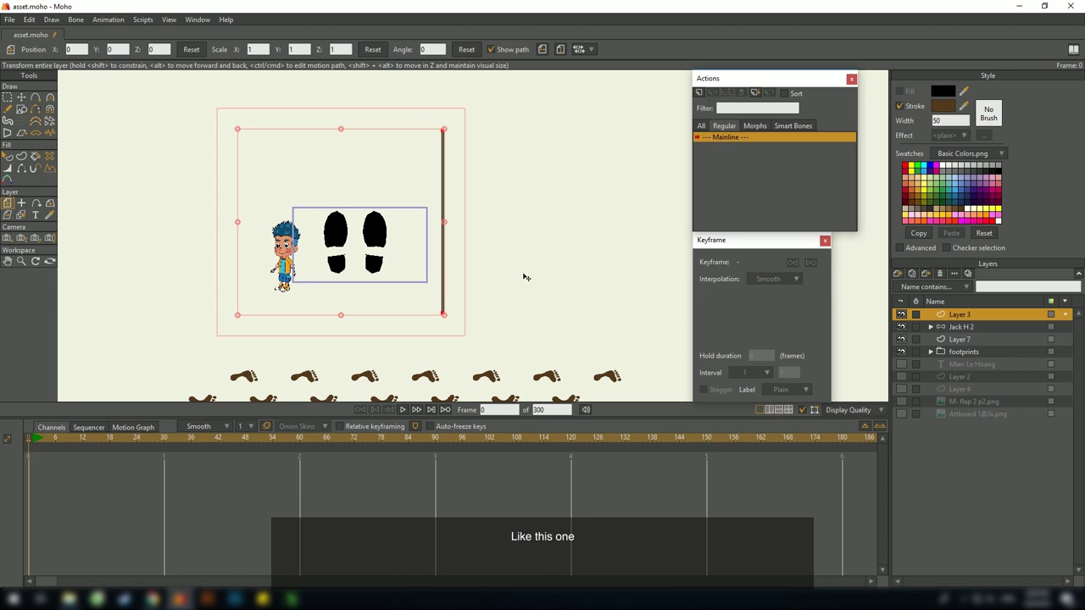
key(g)
drag(530, 375, 348, 98)
key(t)
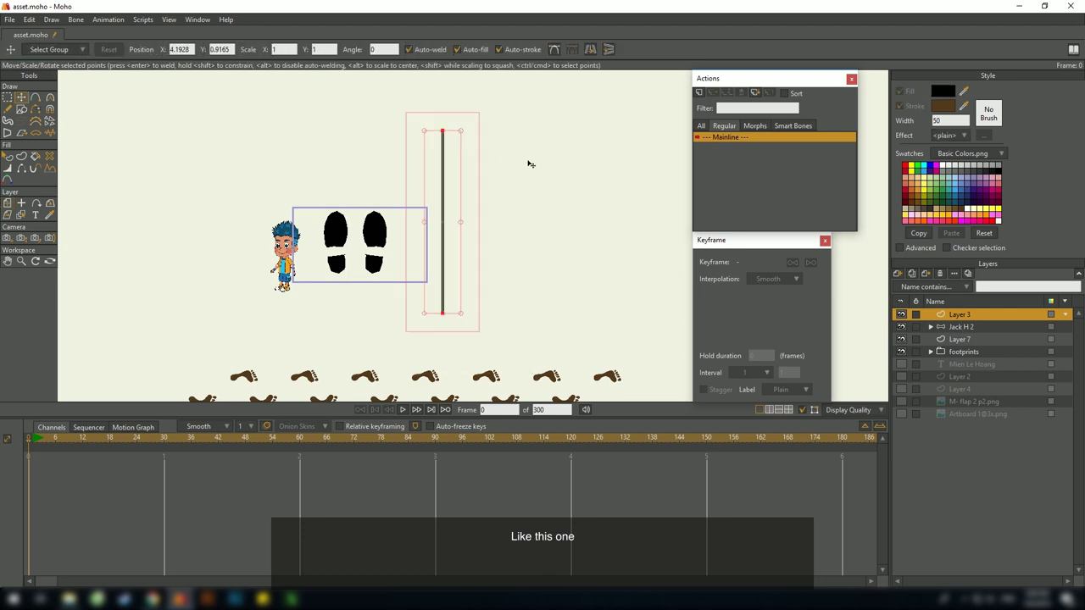
drag(473, 131, 588, 259)
drag(438, 235, 312, 335)
Try the custom walking brush with random order off, jitter angle 0, spacing 55% and alignment with the curve on
click(985, 135)
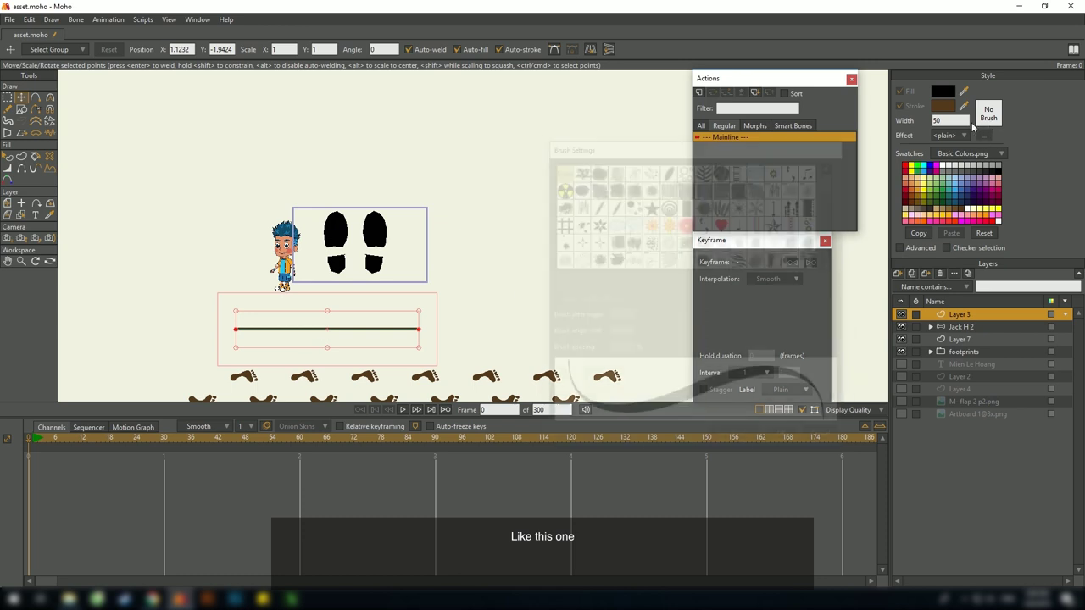
scroll(742, 219, down, 2)
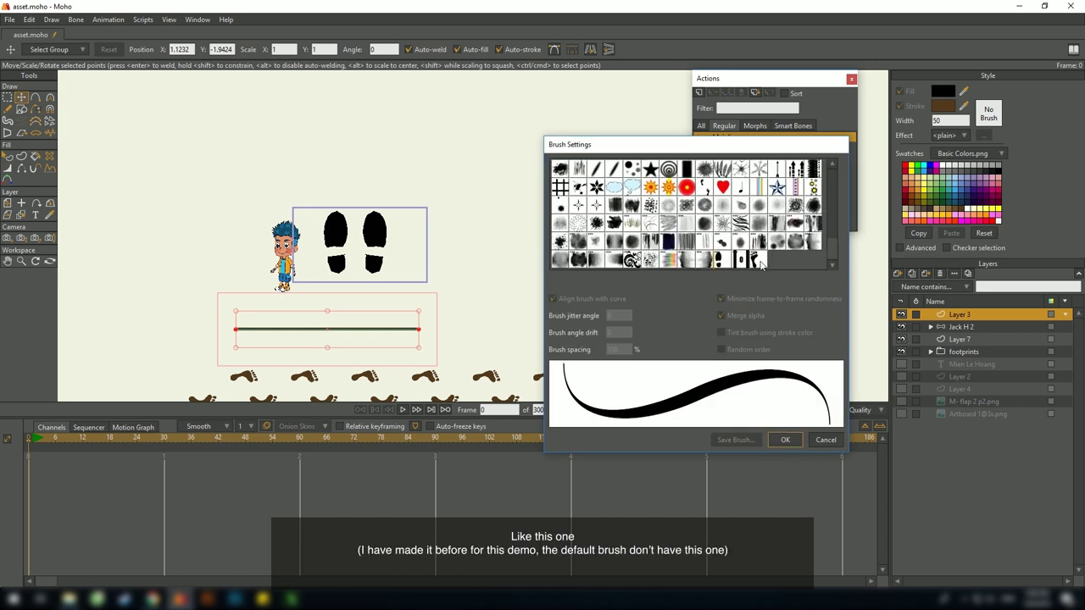
click(758, 262)
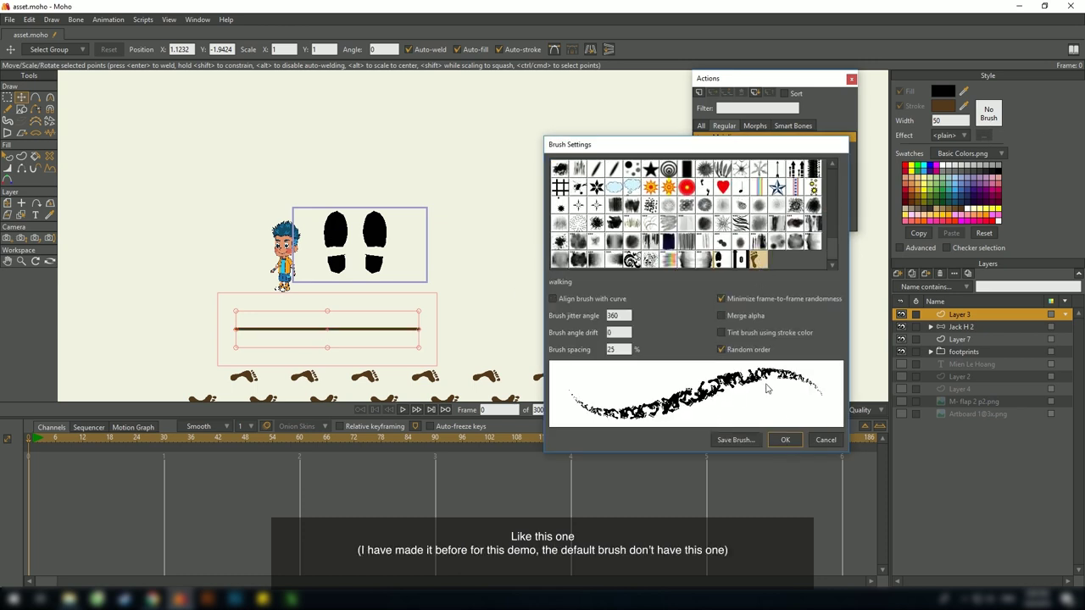
click(723, 351)
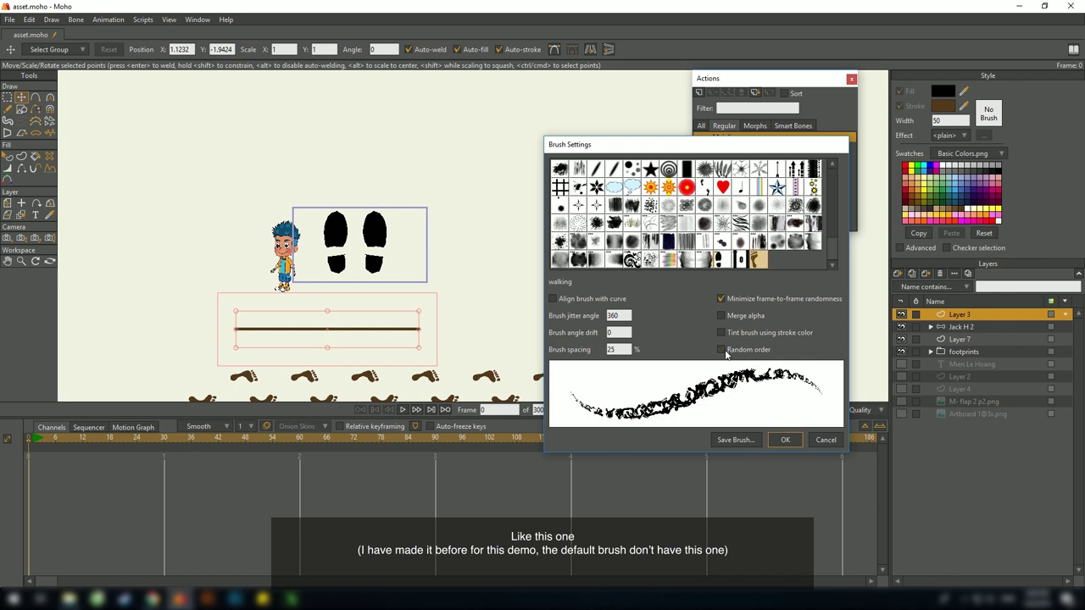
drag(624, 316, 544, 318)
text(0)
scroll(617, 354, up, 6)
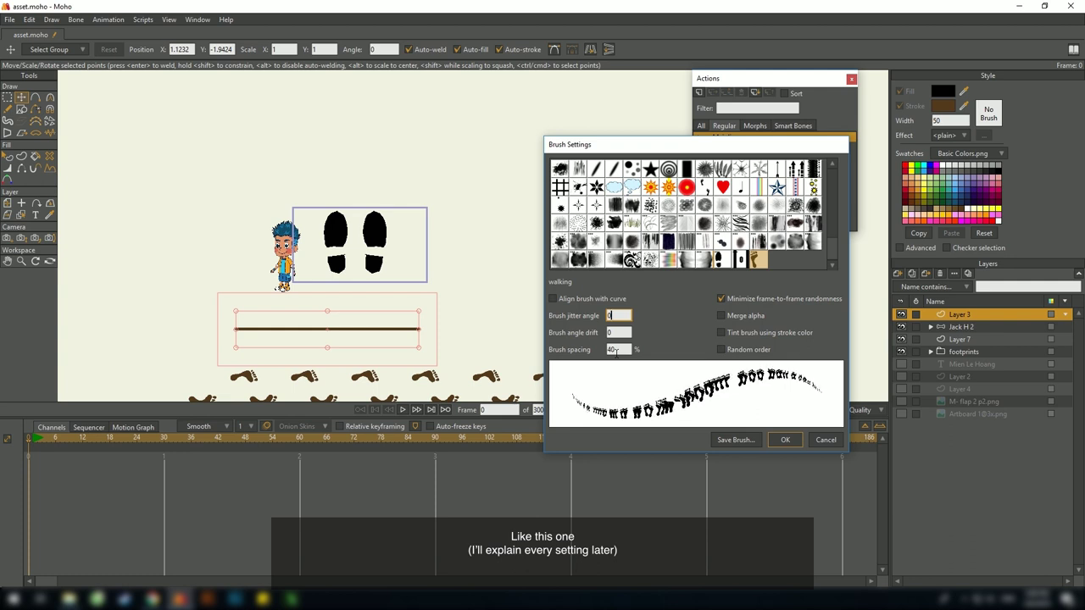
click(575, 298)
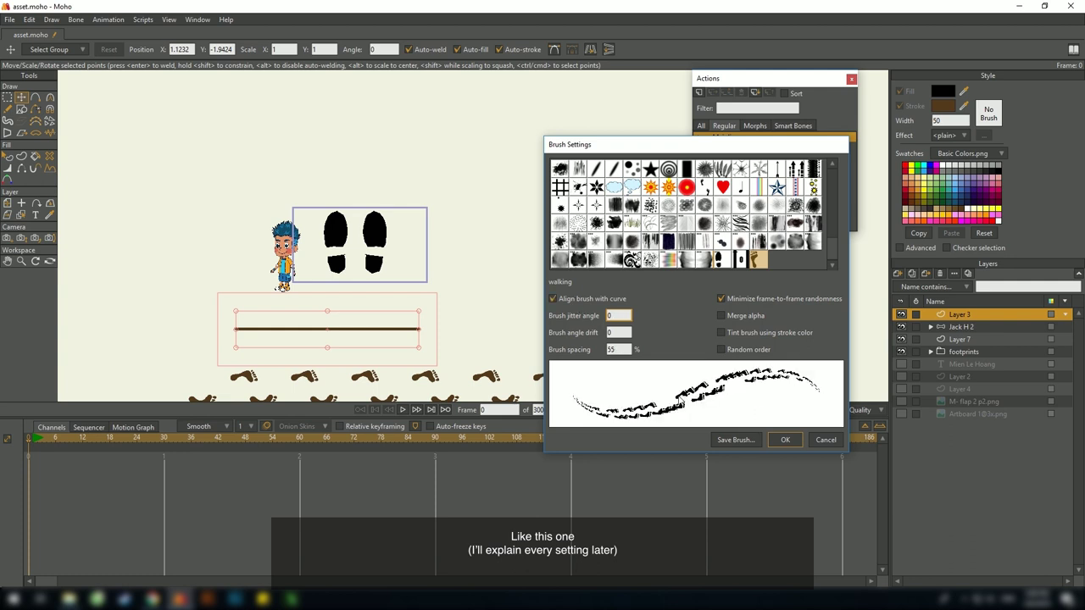
Set the walking brush's spacing to 100%, enable Merge alpha and Tint brush using stroke color, and accept the settings
double_click(611, 350)
text(85)
key(Tab)
double_click(612, 349)
text(100)
key(Tab)
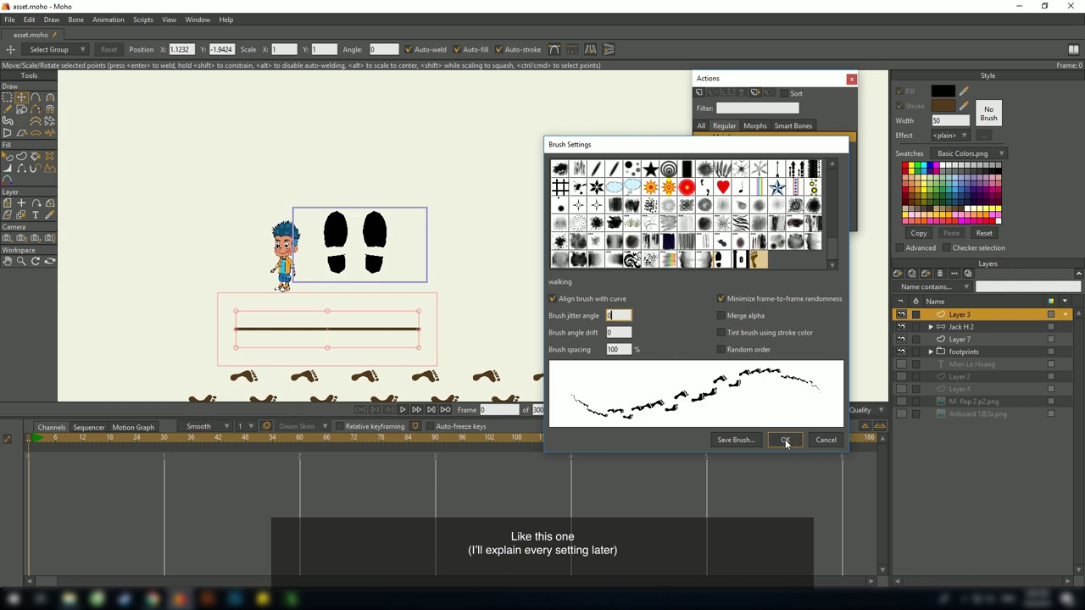
click(734, 318)
click(760, 332)
click(784, 439)
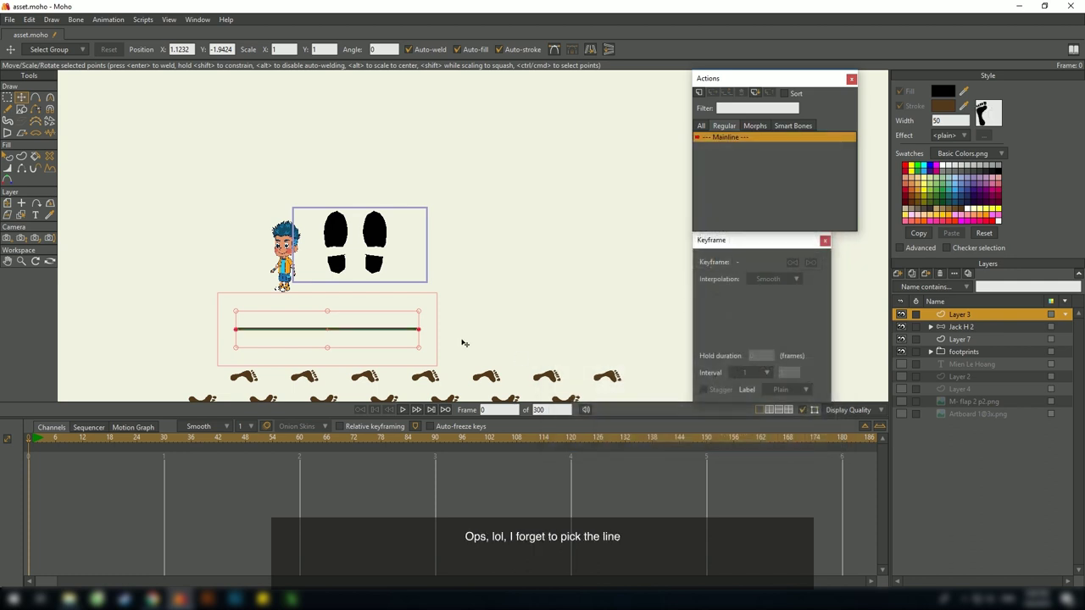
Select Layer 3's line shape and give it the walking brush with random order off and Merge alpha and Tint brush using stroke color on
key(q)
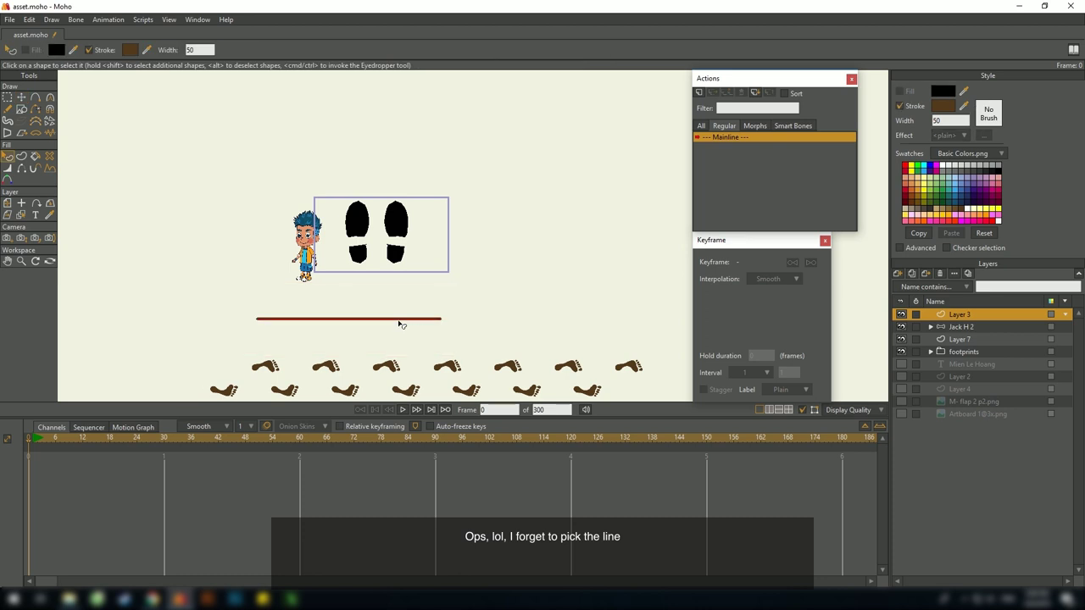
click(986, 114)
scroll(794, 239, down, 1)
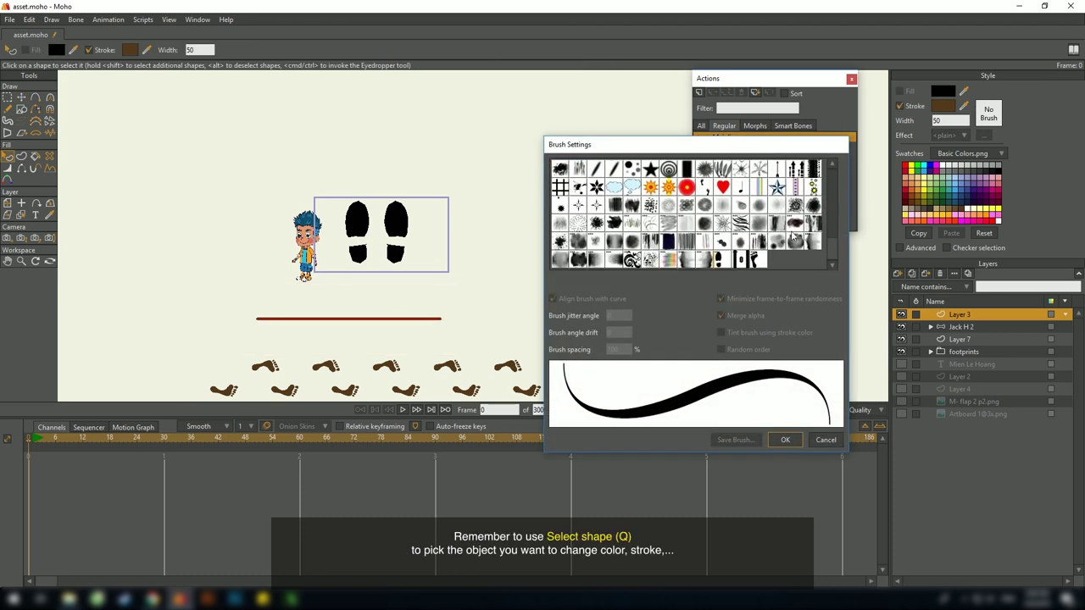
click(759, 261)
click(722, 350)
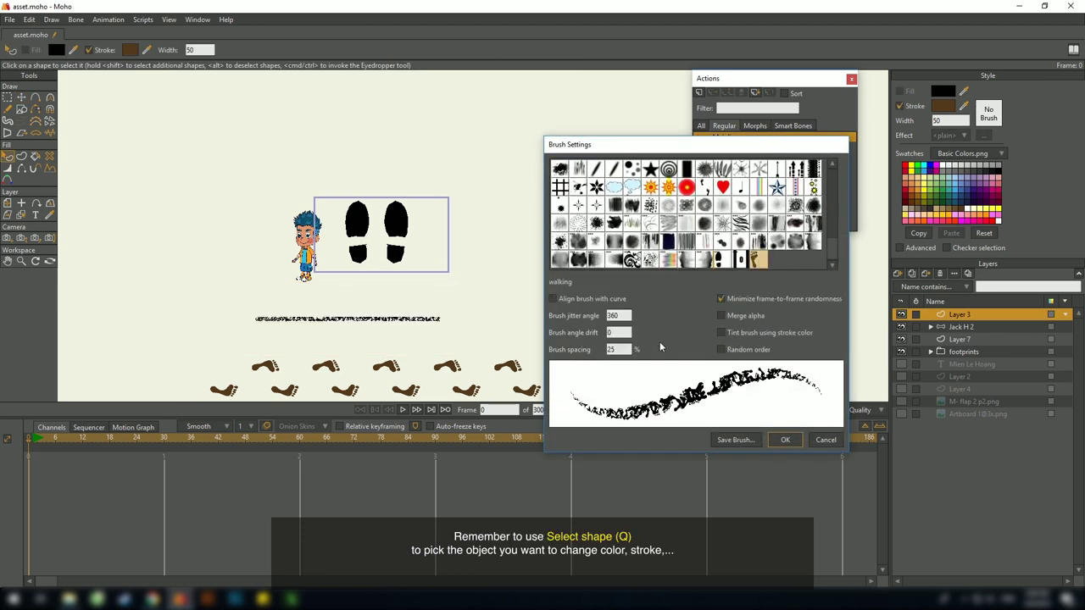
click(722, 315)
click(722, 332)
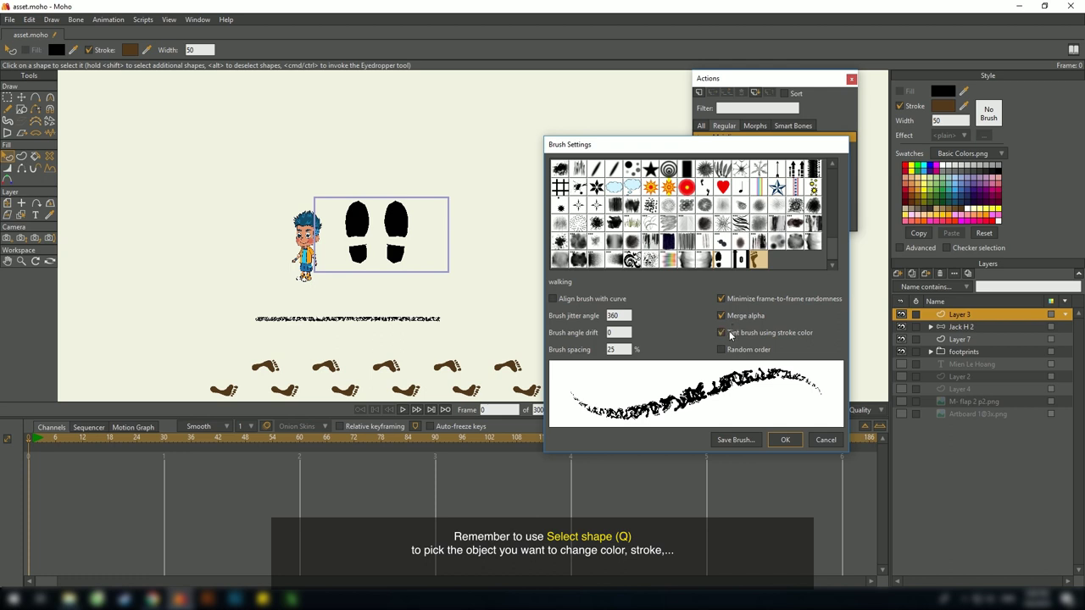
Align the walking brush with the curve, set jitter angle to 0 and spacing to 100%, and accept the settings
click(589, 299)
click(624, 316)
drag(619, 315, 566, 317)
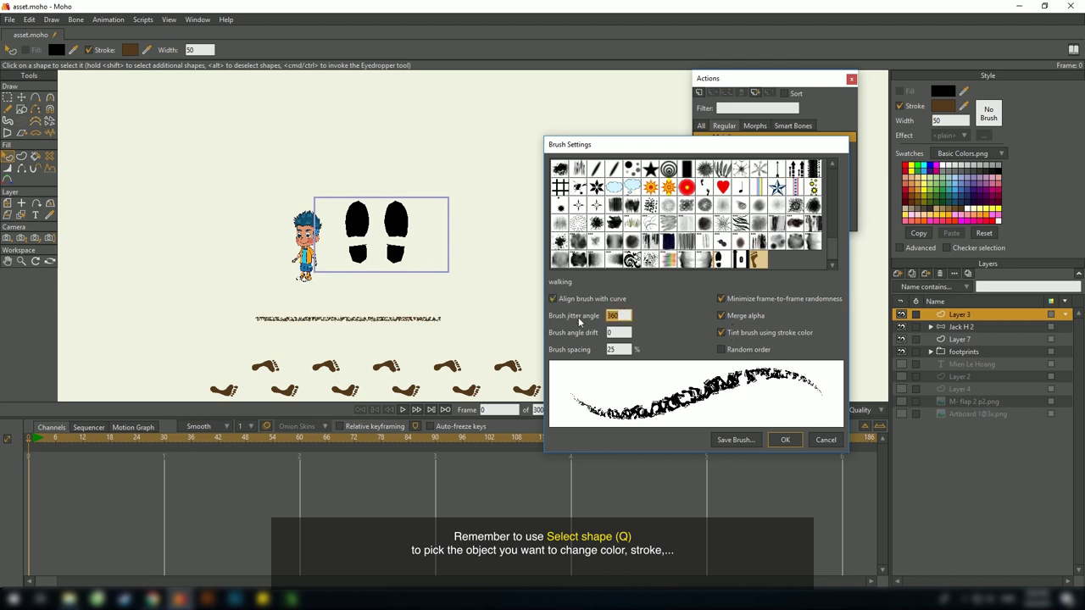
text(0)
drag(611, 349, 598, 350)
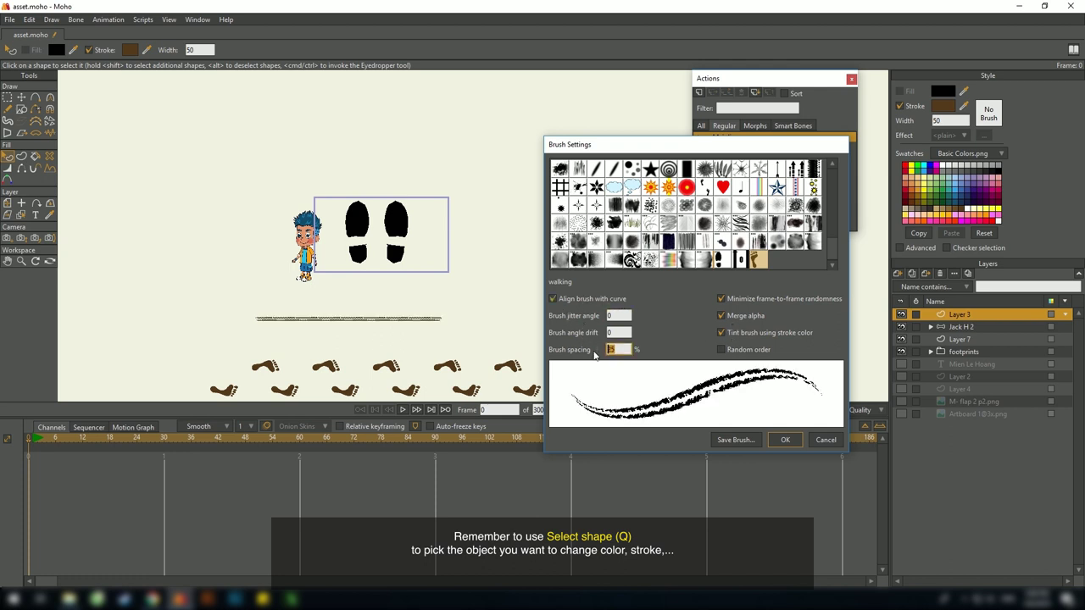
text(100)
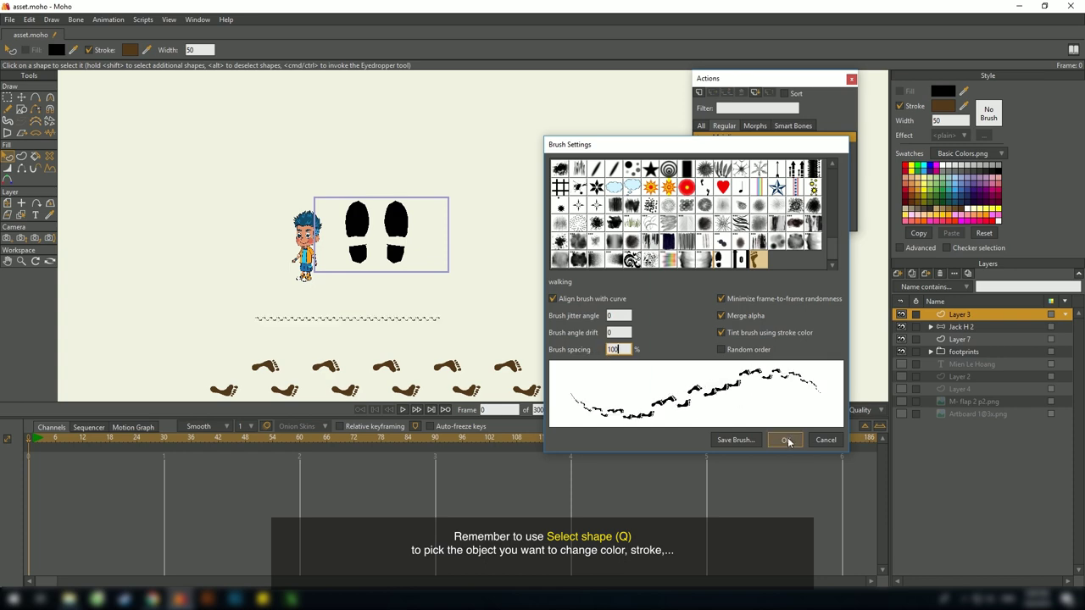
click(788, 440)
Enlarge Layer 3's footprints by setting the stroke width to 100 and widening the line through its points
scroll(284, 307, up, 5)
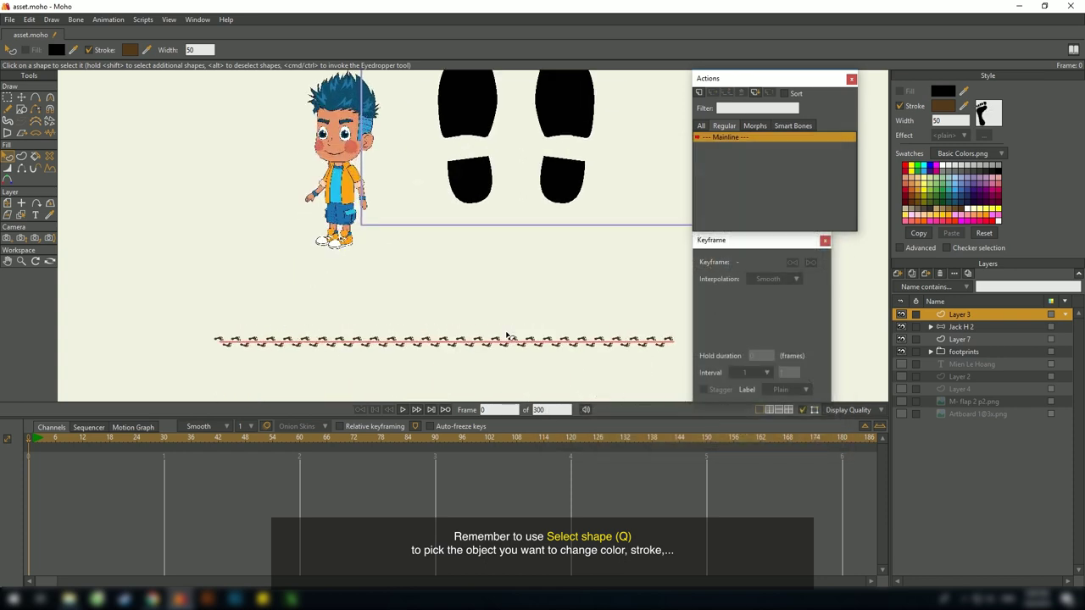
scroll(382, 317, down, 3)
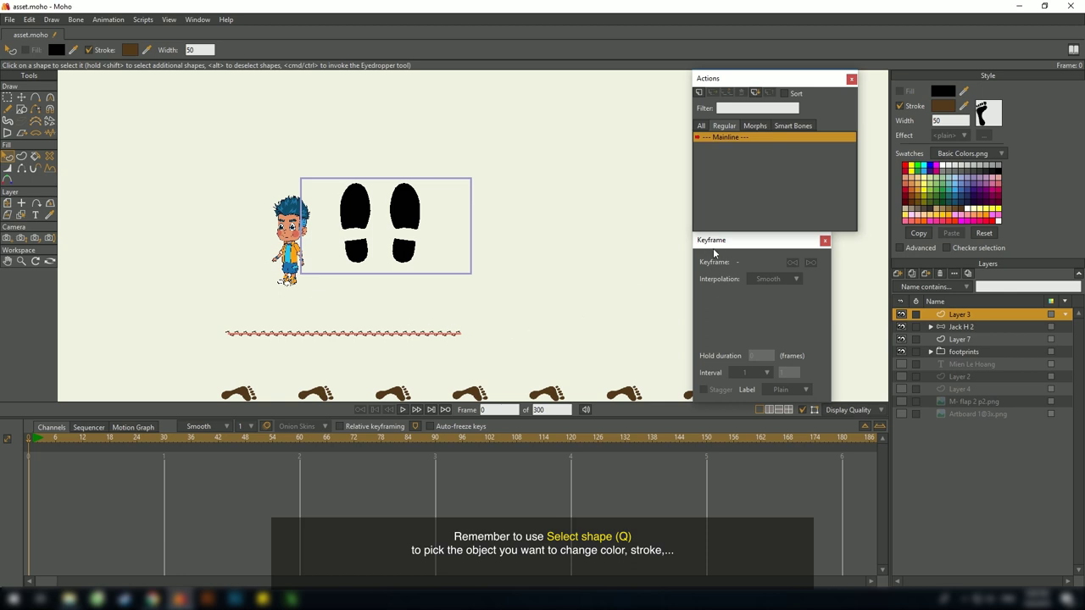
click(945, 120)
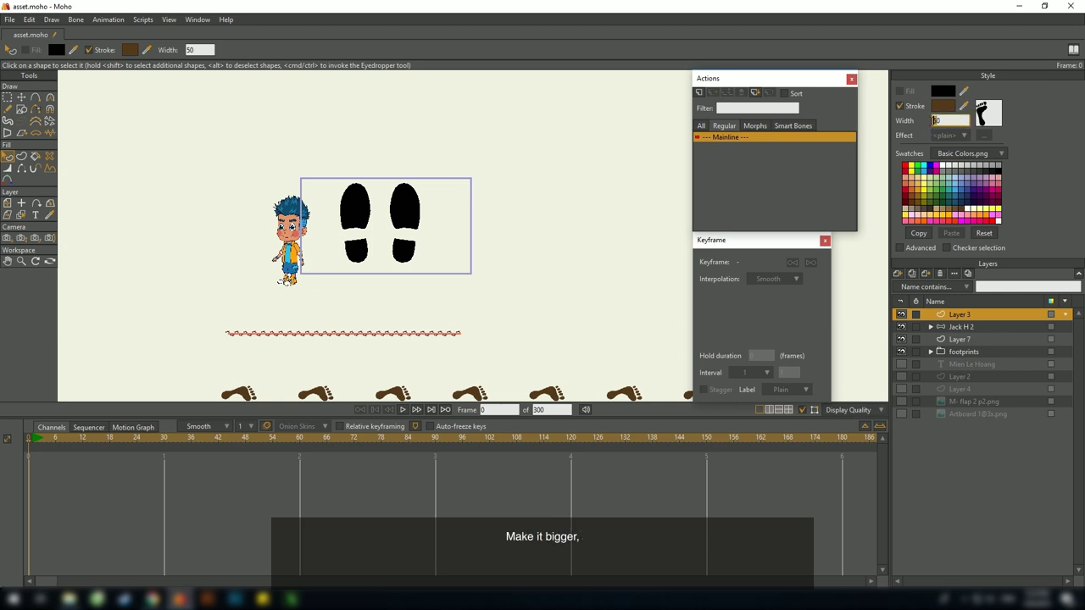
text(100)
key(Return)
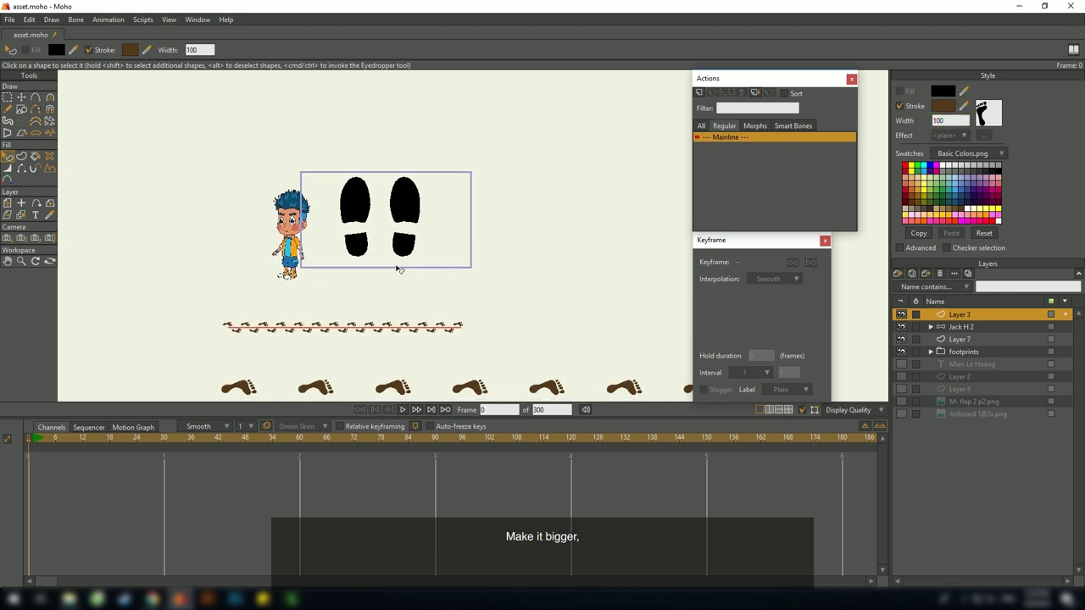
key(g)
key(w)
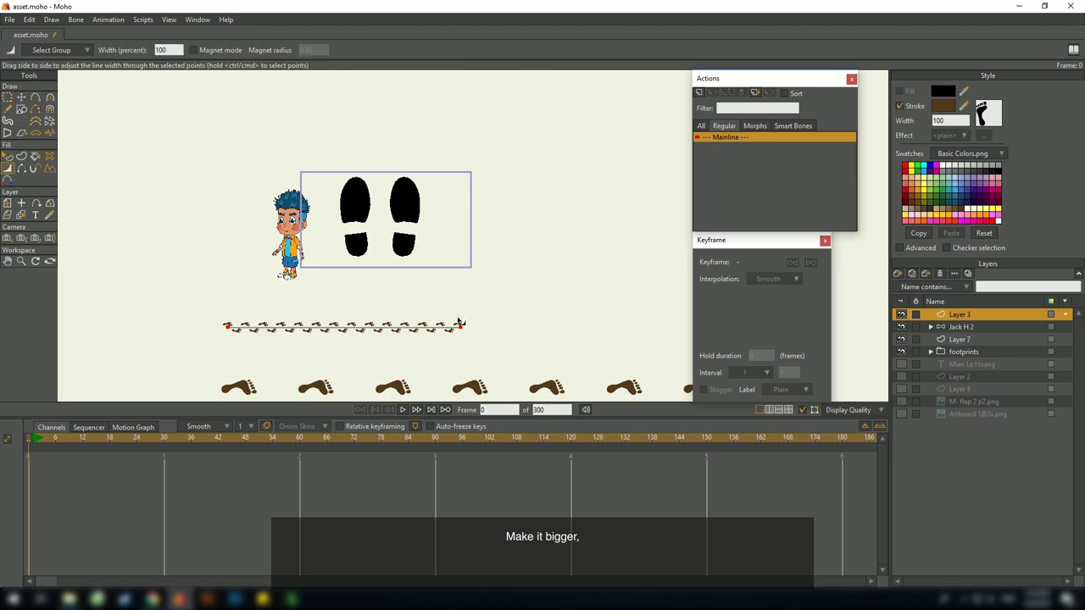
mouse_move(460, 330)
mouse_down()
mouse_move(542, 330)
mouse_move(495, 337)
mouse_up()
drag(496, 337, 450, 337)
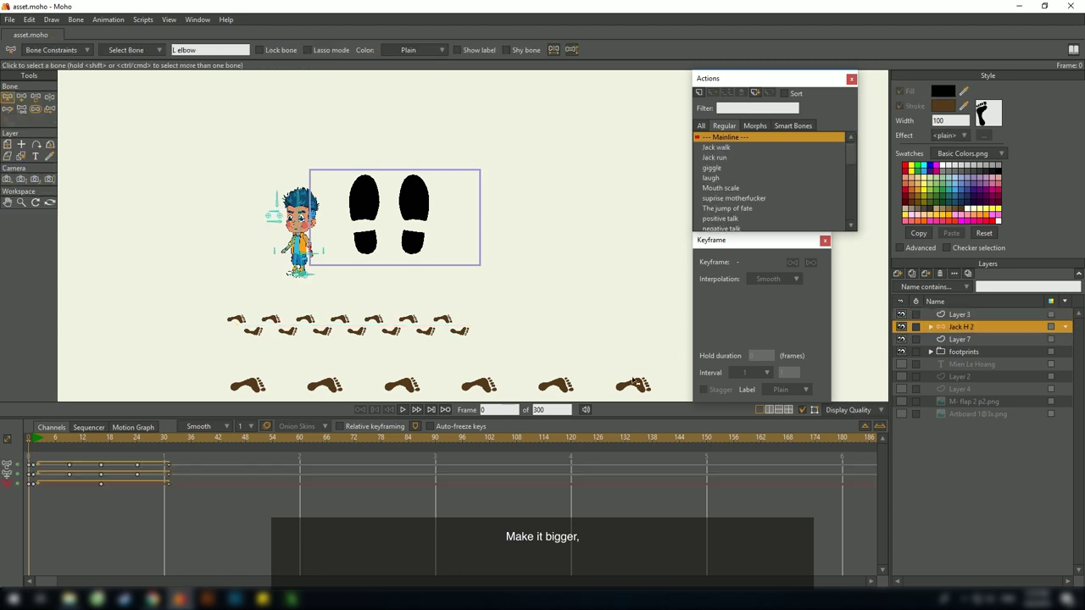
At frame 1, move the Jack H 2 character to just above the start of Layer 3's footprint trail
click(33, 438)
key(m)
drag(293, 254, 243, 280)
scroll(414, 201, up, 1)
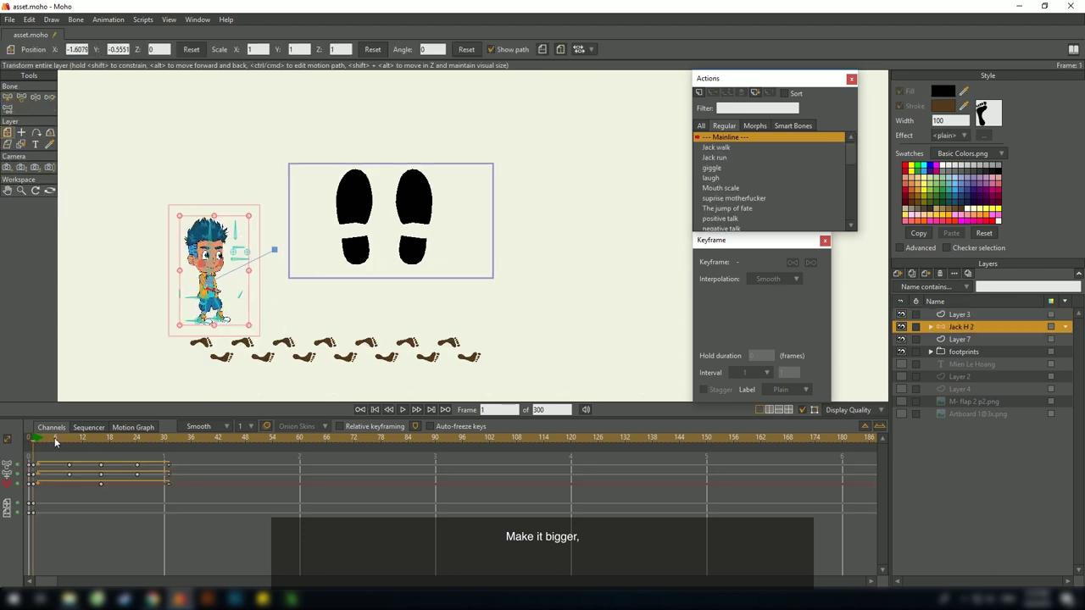
drag(54, 438, 33, 519)
On Layer 3, set the stroke exposure's end percentage to 0 at frame 1 and expose the whole trail at frame 63
click(965, 339)
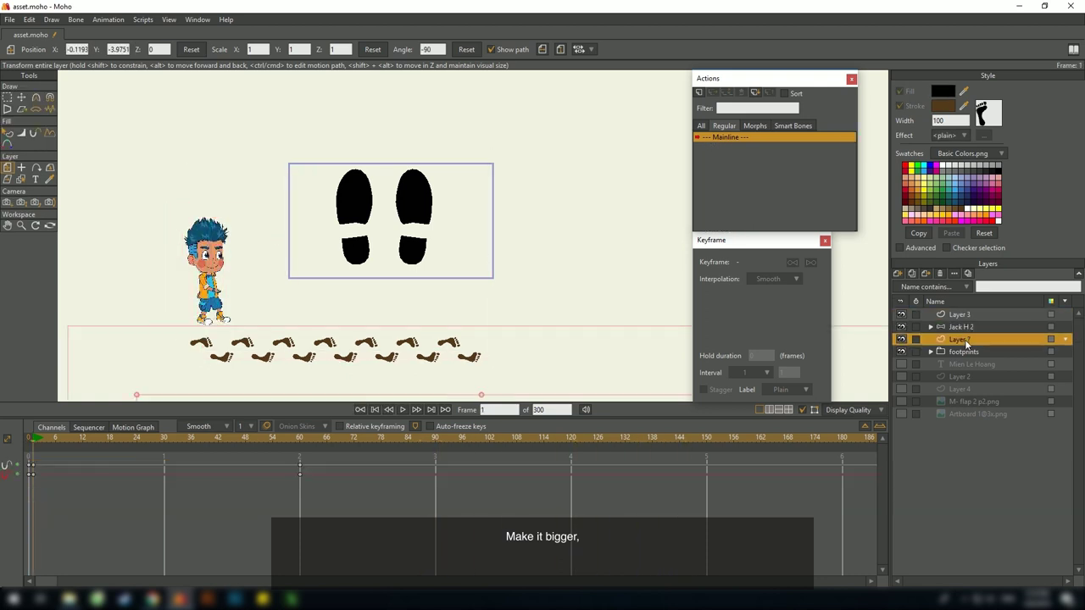
click(973, 317)
click(35, 133)
drag(267, 50, 216, 61)
text(0)
key(Return)
mouse_move(52, 443)
mouse_down()
mouse_move(359, 456)
mouse_move(126, 479)
mouse_move(313, 466)
mouse_up()
drag(228, 319, 1004, 334)
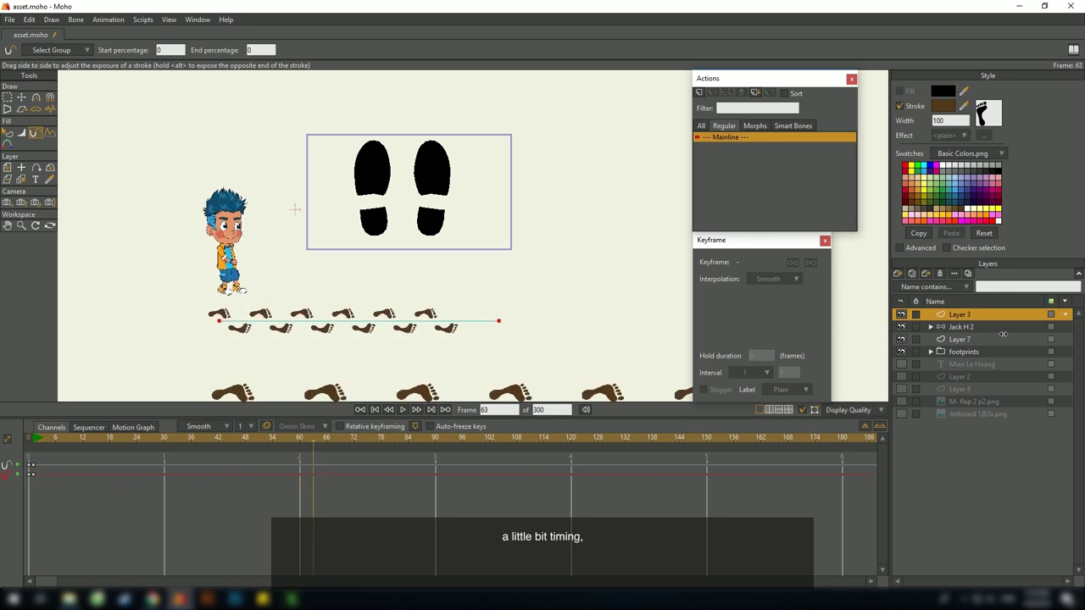
Preview Layer 3's footprint timing and move its final stroke exposure keyframe out to frame 171
double_click(115, 464)
drag(115, 465, 33, 465)
drag(33, 442, 95, 471)
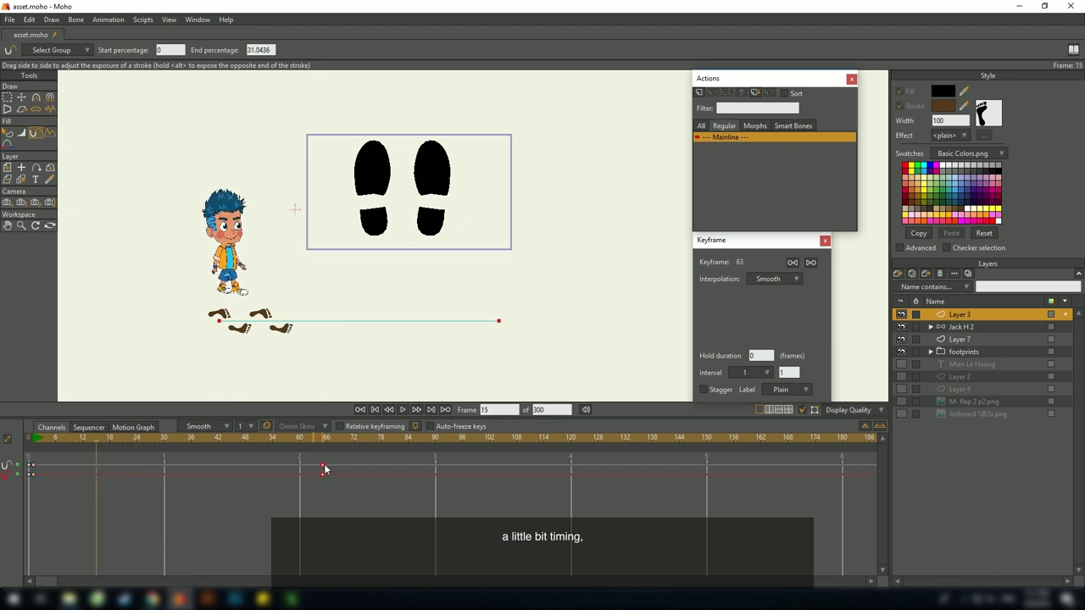
drag(323, 467, 358, 466)
click(39, 466)
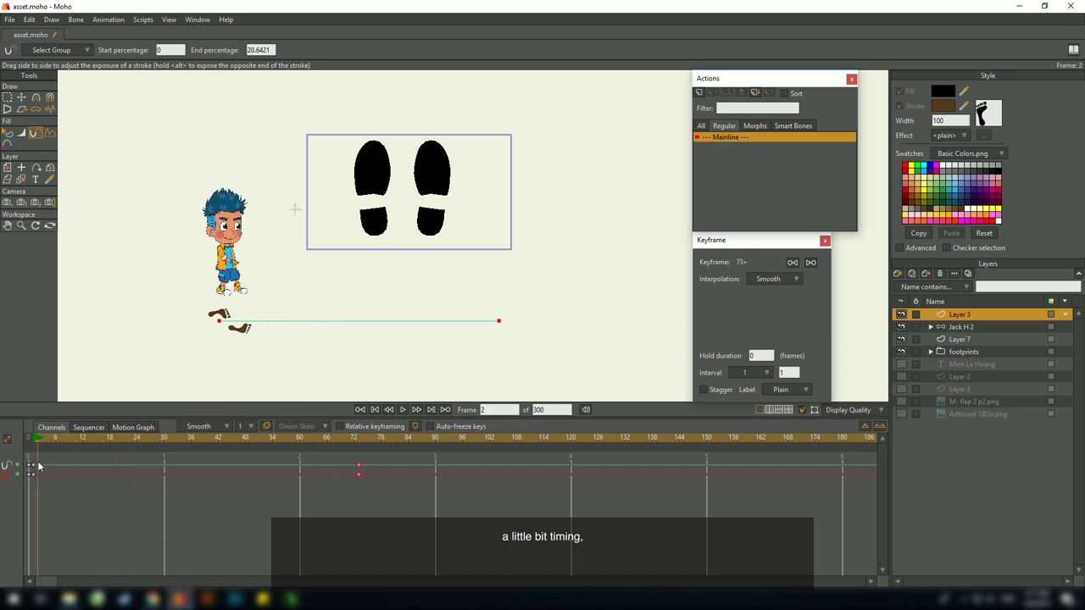
mouse_move(38, 465)
mouse_down()
mouse_move(83, 460)
mouse_move(60, 466)
mouse_up()
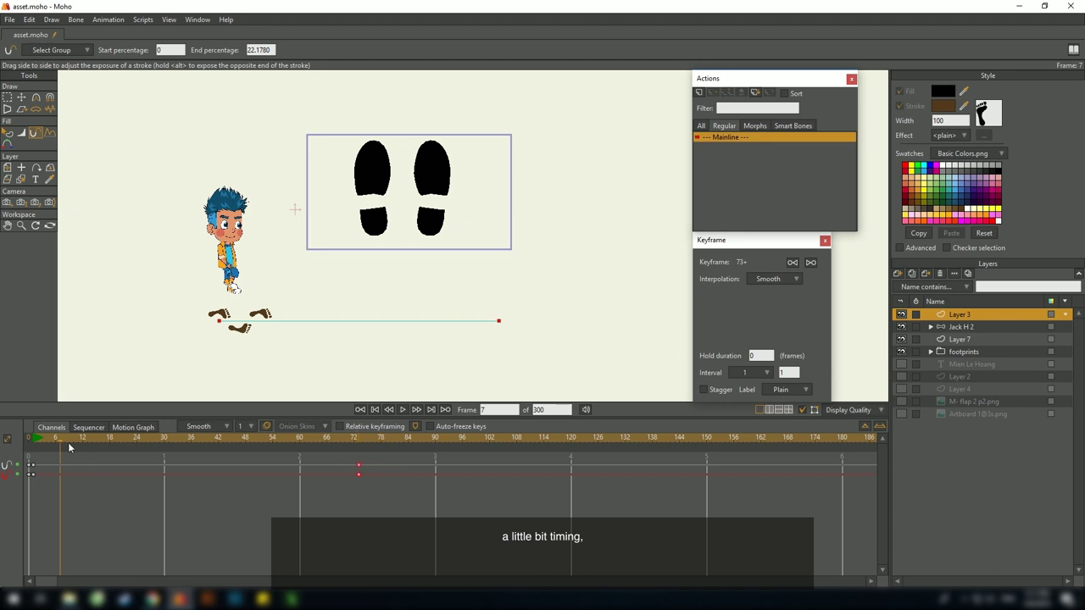
key(space)
drag(434, 469, 803, 469)
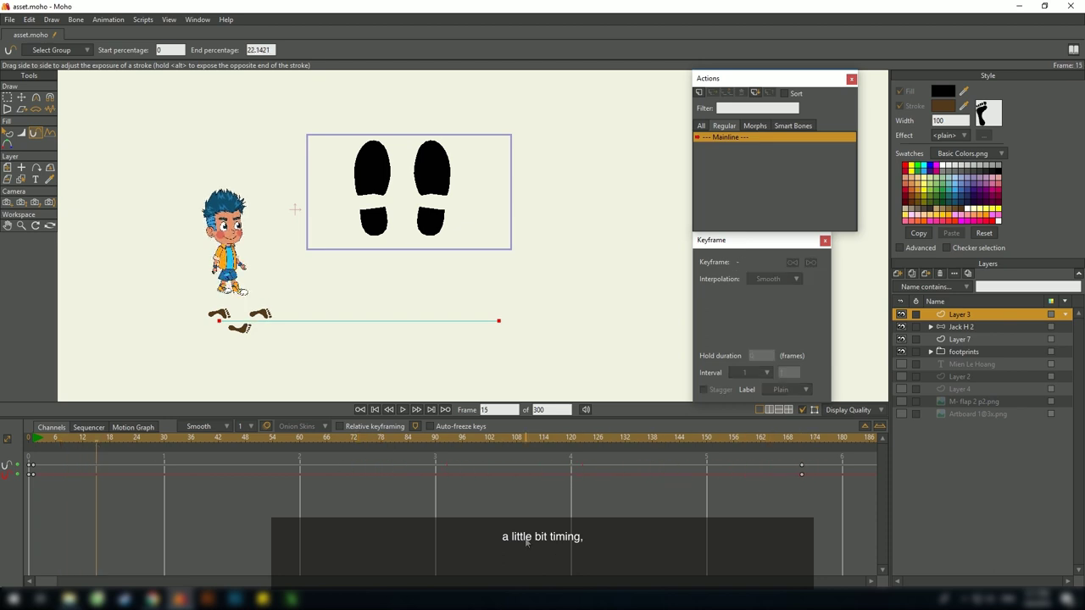
Set Layer 3's stroke exposure keyframe at frame 1 to linear interpolation and play the animation with the walking character
click(32, 449)
key(space)
click(33, 465)
right_click(34, 465)
click(33, 445)
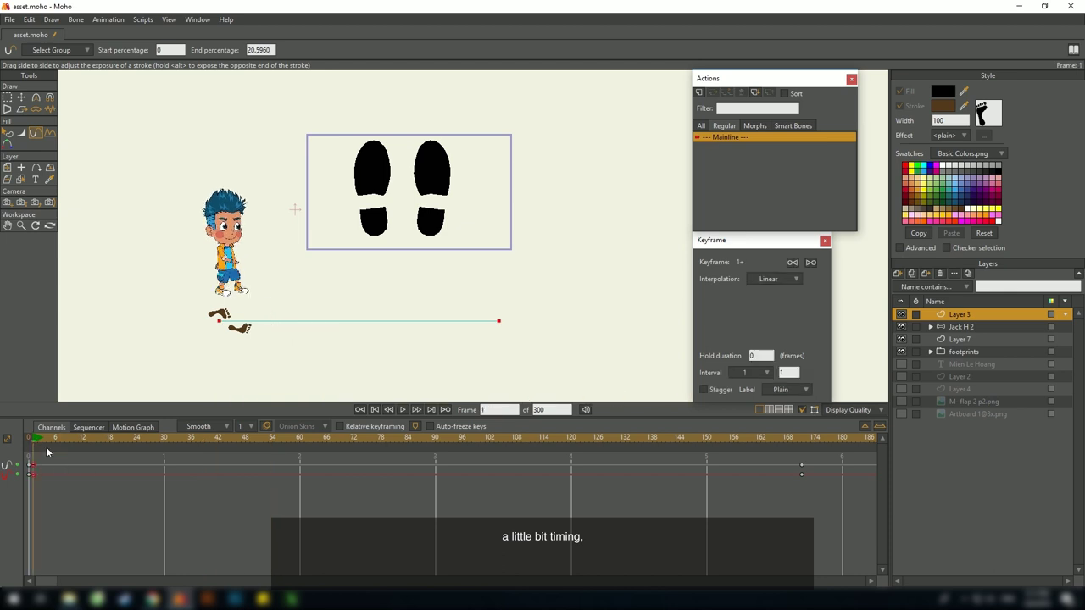
key(space)
key(space)
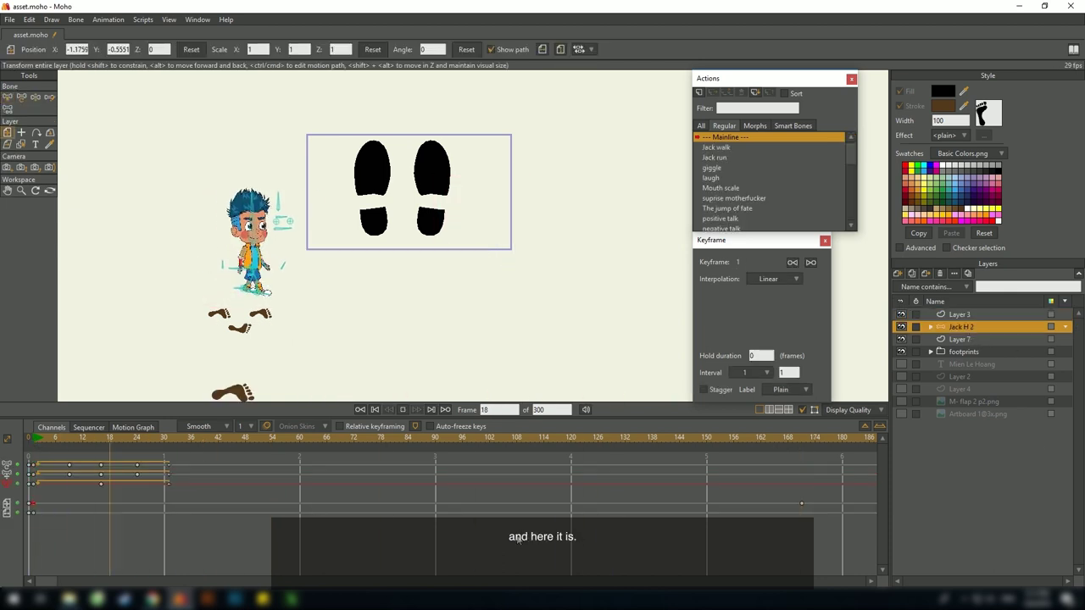
key(space)
Move Layer 7's stroke exposure keyframe from frame 60 to frame 168 and play the animation from the start
scroll(473, 236, down, 1)
click(974, 341)
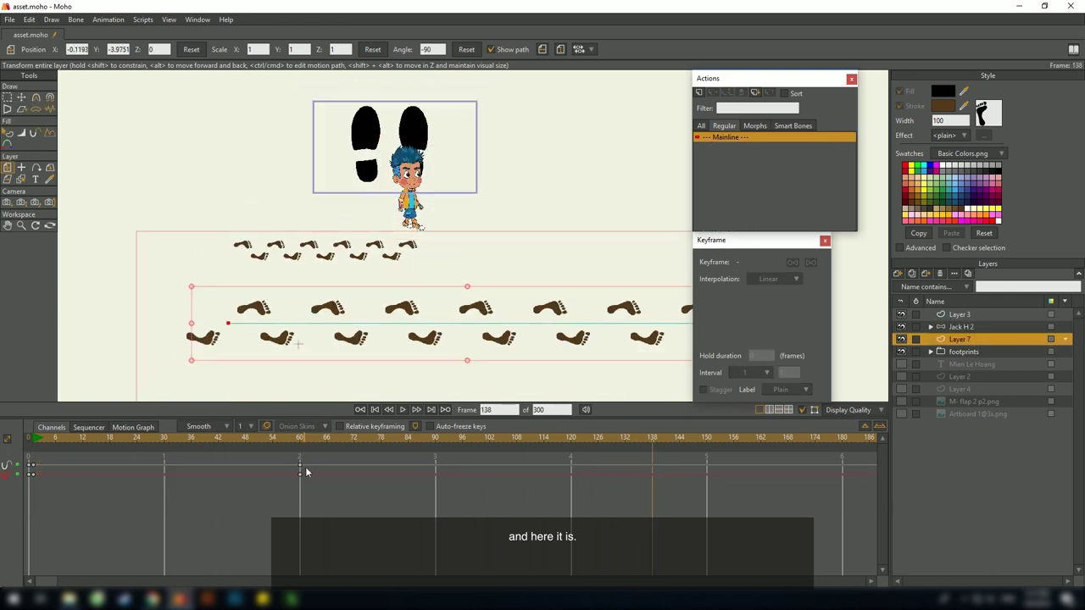
drag(301, 471, 789, 471)
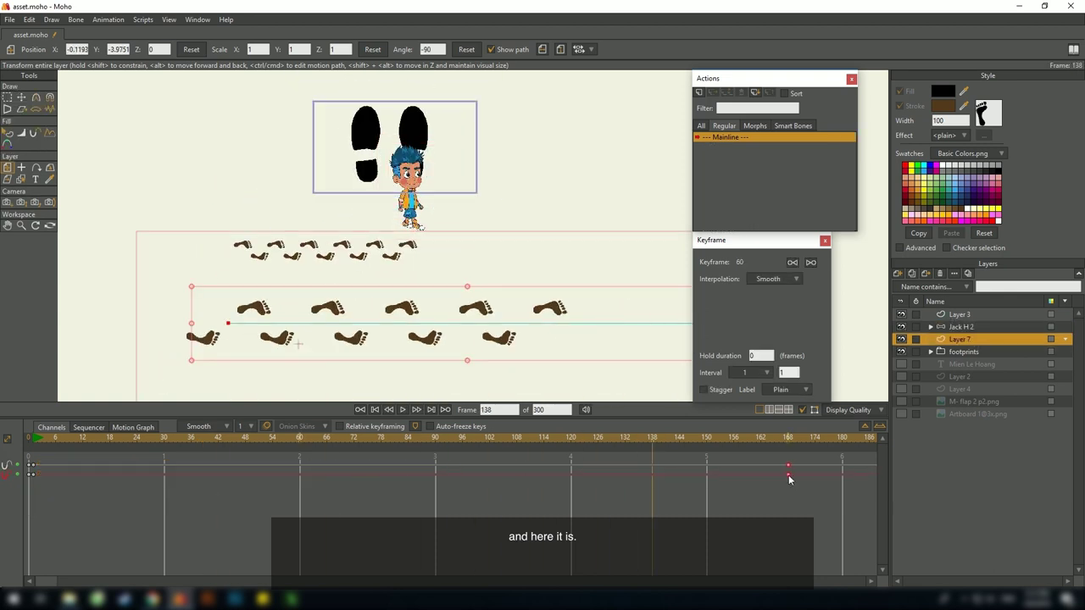
click(30, 442)
key(space)
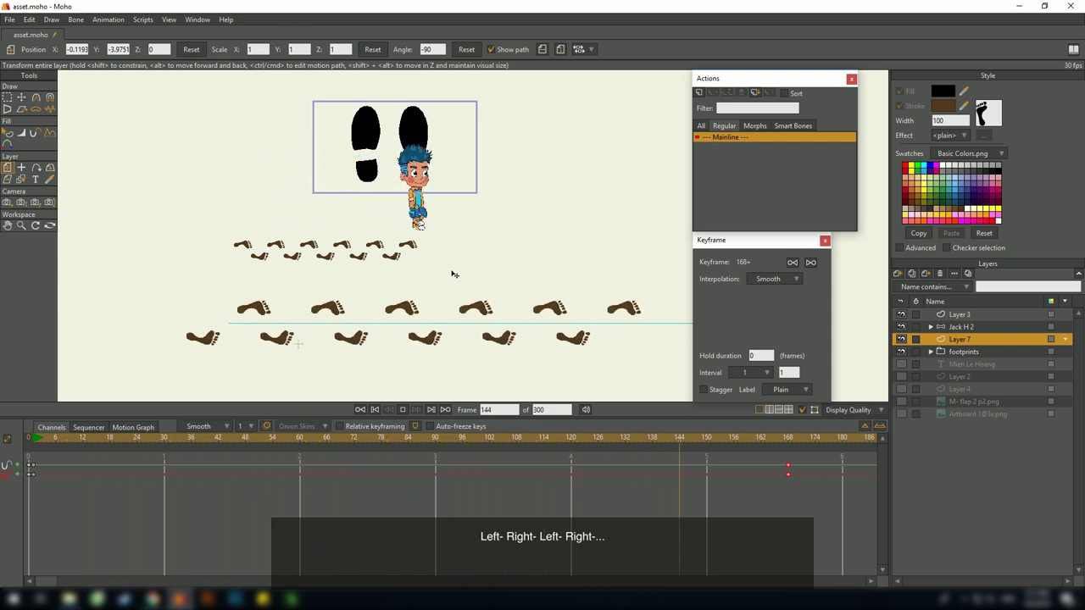
key(space)
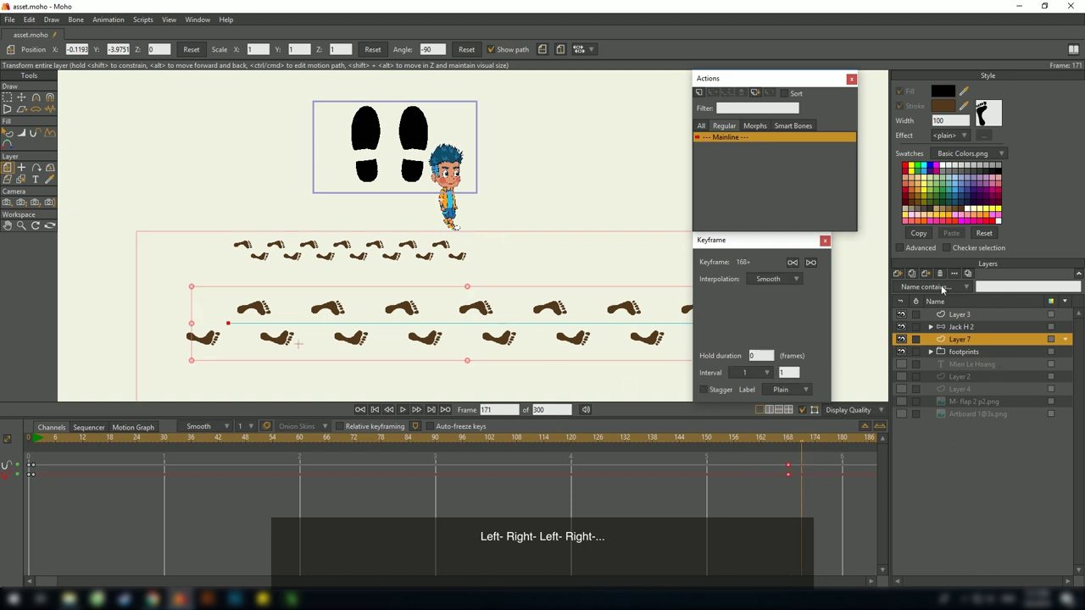
Review the brush library and the walking brush's settings for Layer 7, and close the brush settings
mouse_move(420, 242)
mouse_down()
mouse_move(379, 261)
mouse_move(417, 238)
mouse_up()
scroll(381, 269, up, 2)
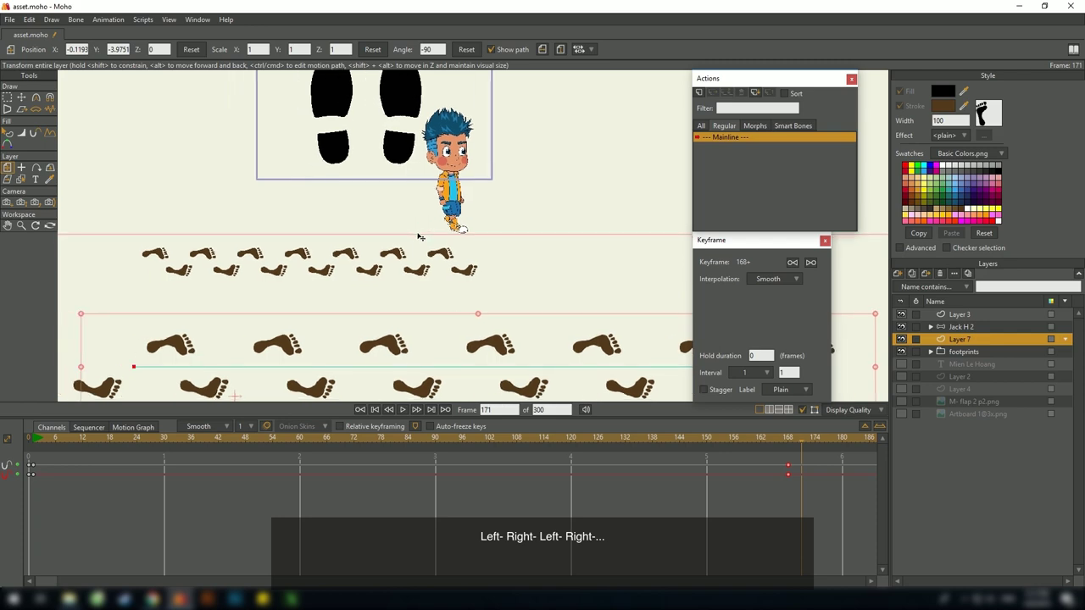
click(989, 116)
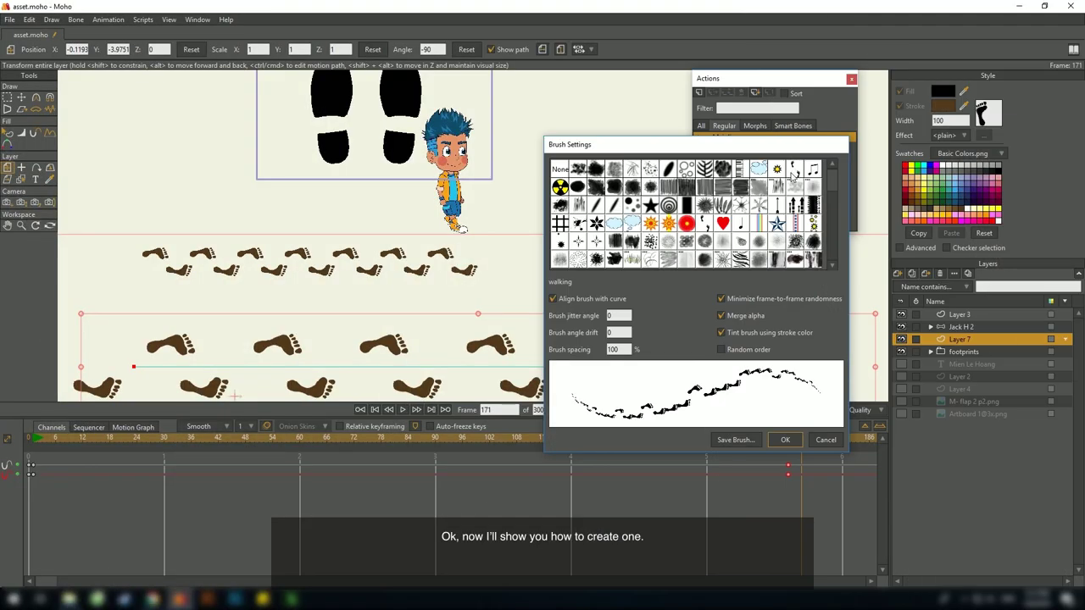
drag(840, 188, 833, 255)
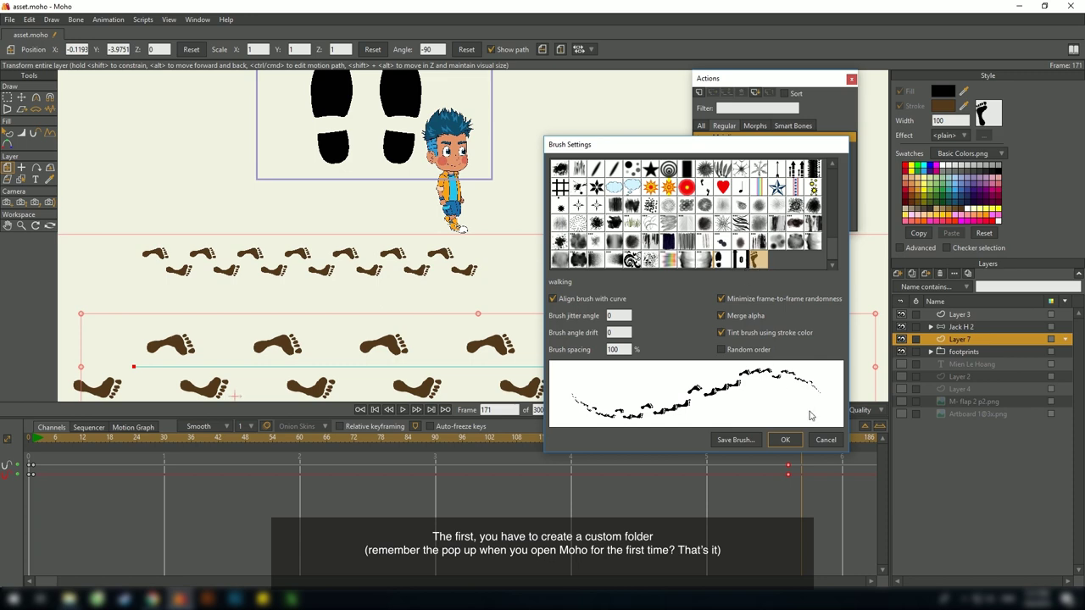
click(784, 440)
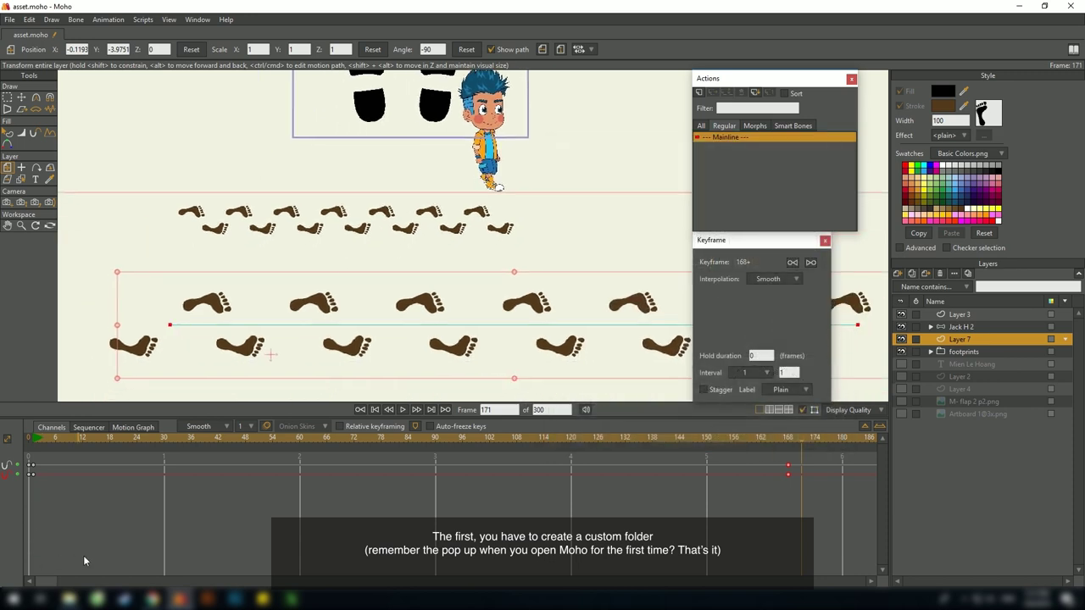
Switch to File Explorer and browse the Moho custom folder through Moho Pro and brushes to inspect the walking folder
click(69, 599)
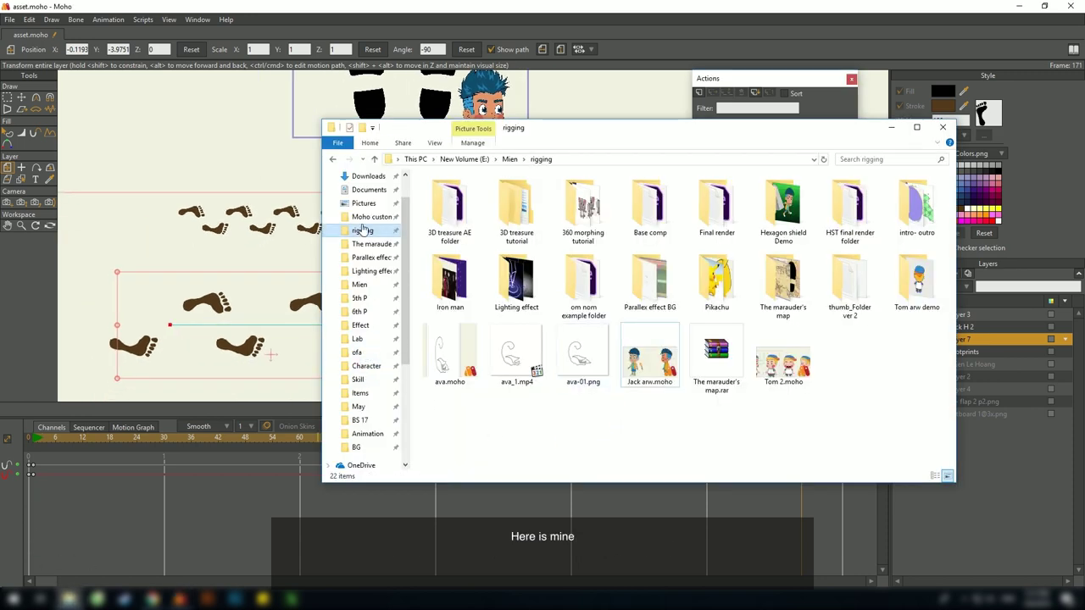
click(366, 218)
click(452, 194)
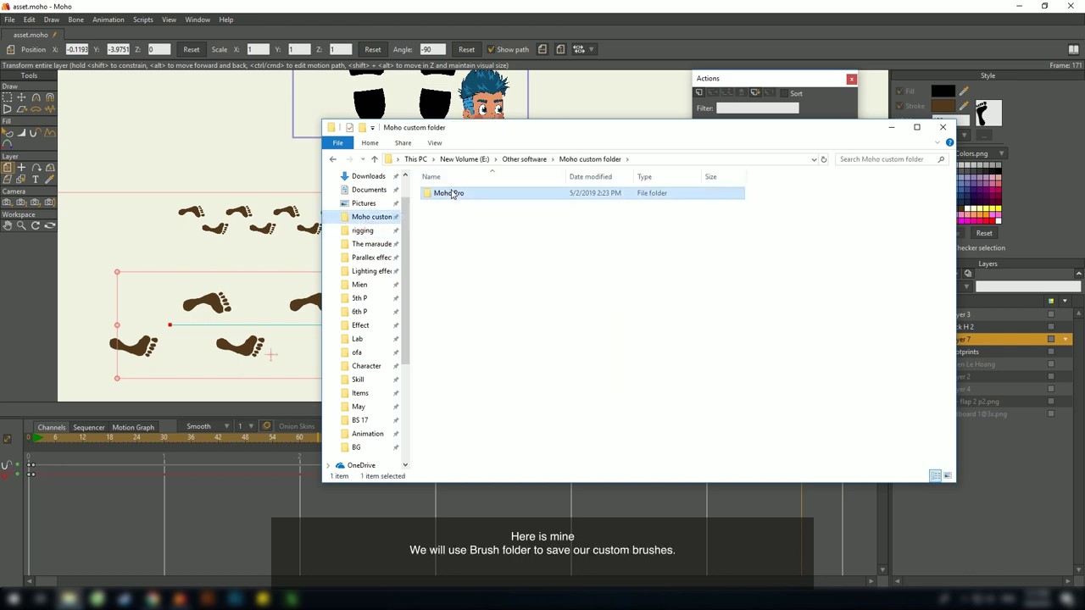
double_click(452, 194)
double_click(441, 195)
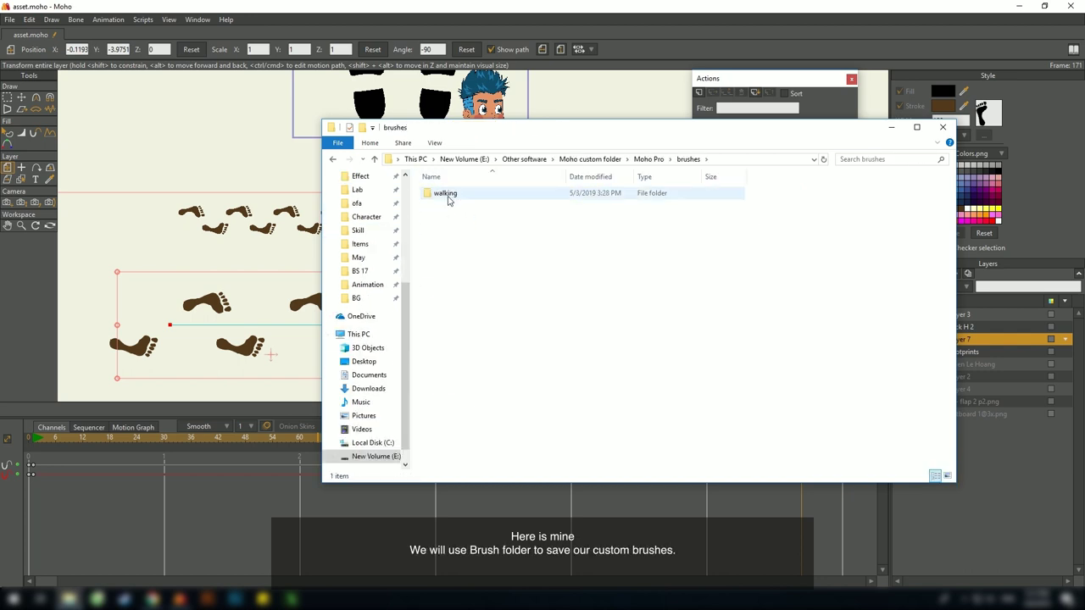
double_click(447, 195)
click(449, 233)
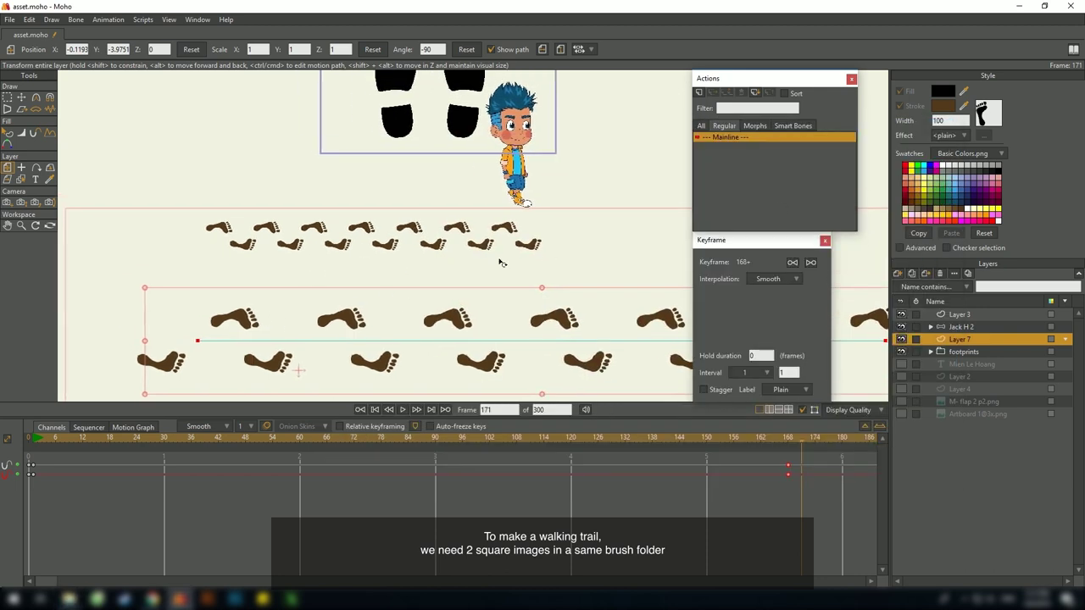
Switch back to Moho and return the timeline to frame 0
drag(436, 281, 430, 292)
click(27, 444)
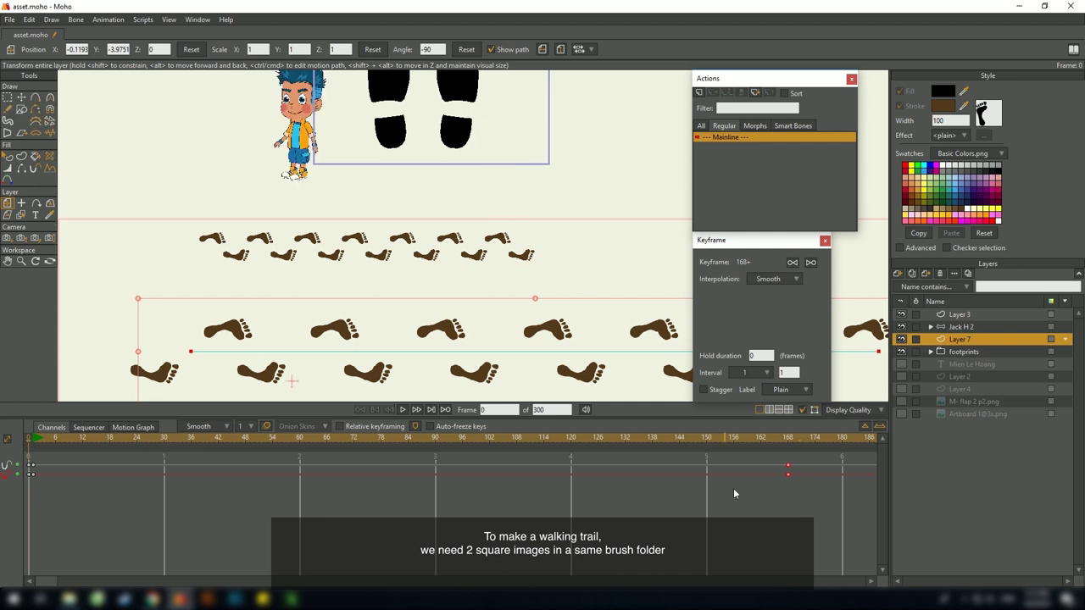
Clear all of Layer 7's keyframes, and delete the Jack H 2, Layer 7 and Layer 3 layers
drag(843, 497, 26, 465)
key(Delete)
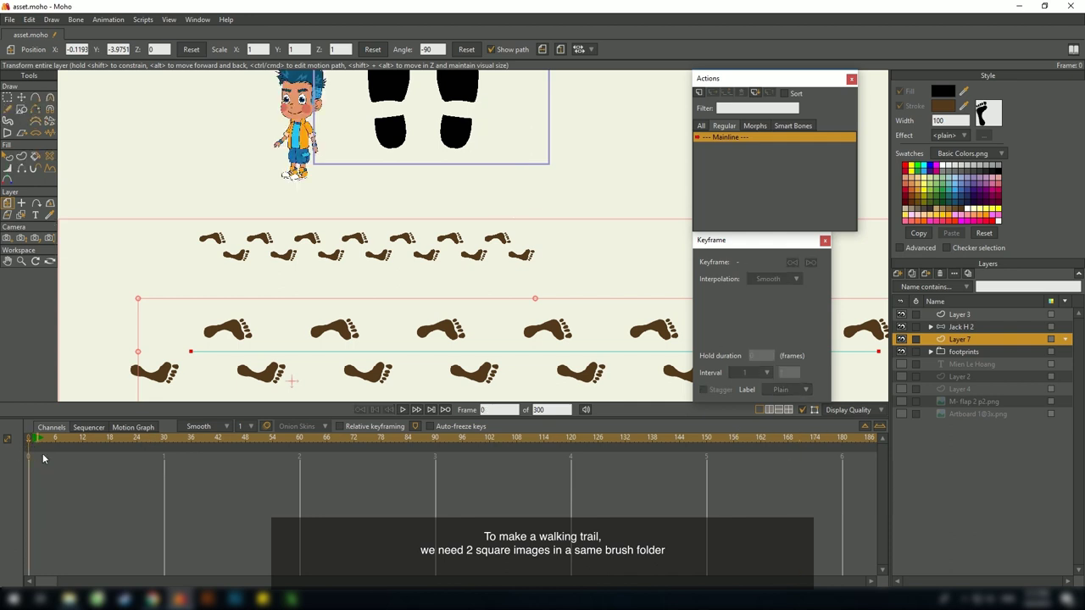
drag(236, 239, 237, 268)
click(961, 327)
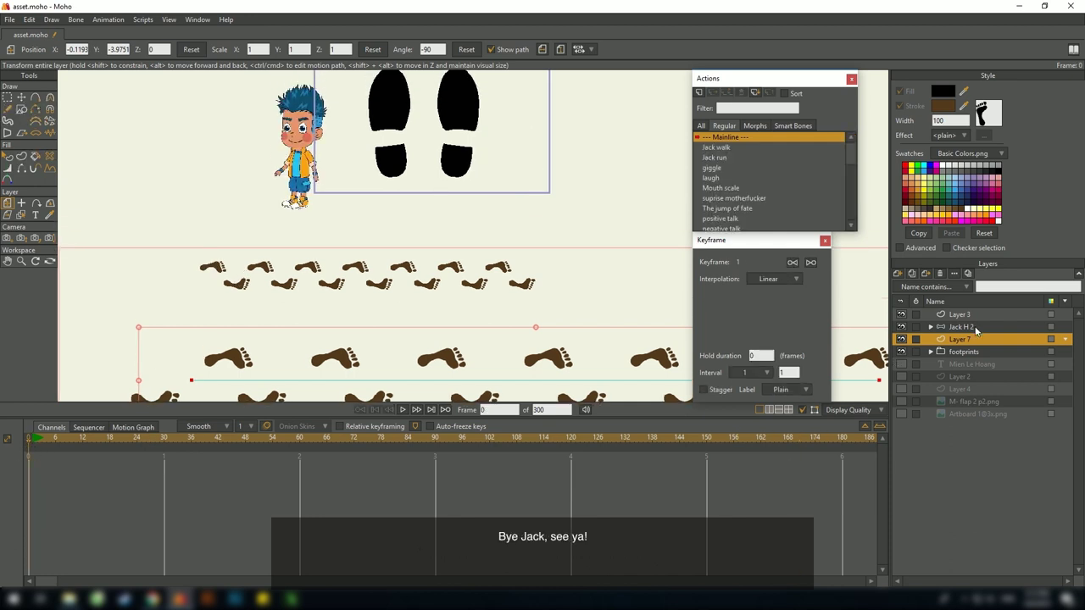
click(940, 273)
drag(330, 303, 337, 240)
scroll(333, 310, down, 3)
click(941, 274)
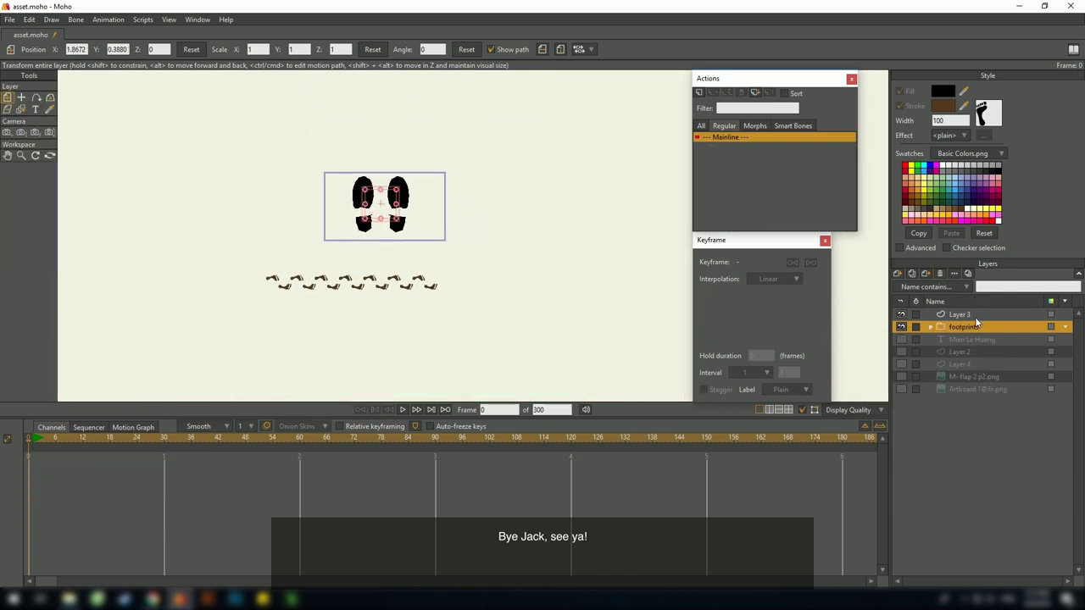
click(968, 311)
click(941, 274)
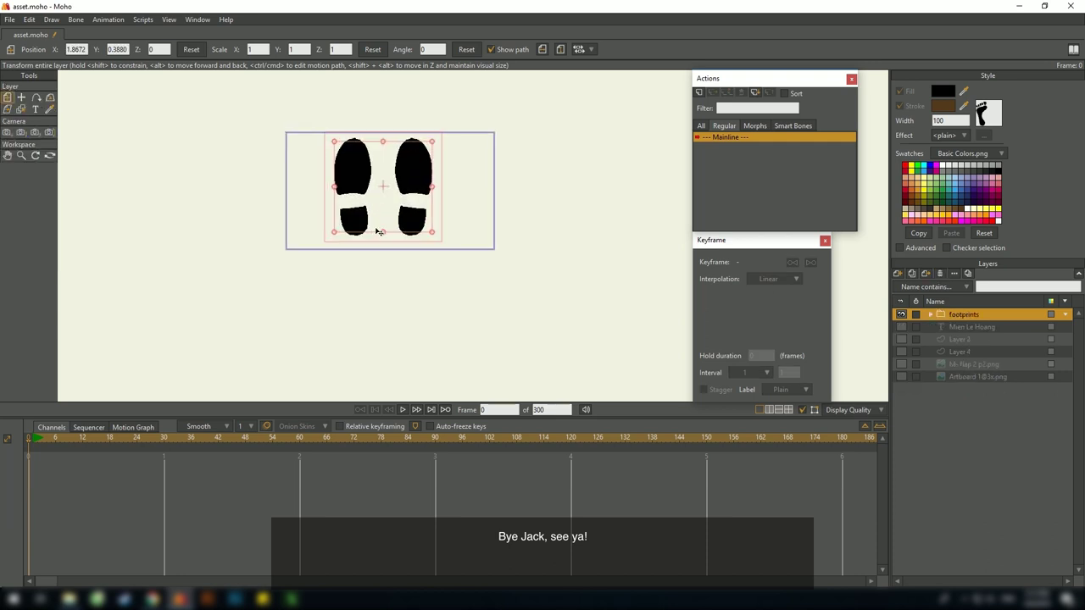
Turn off Constrain proportions in the project settings and set the project width to 1080 for a square 1080 × 1080 frame
scroll(382, 279, up, 5)
drag(407, 346, 410, 343)
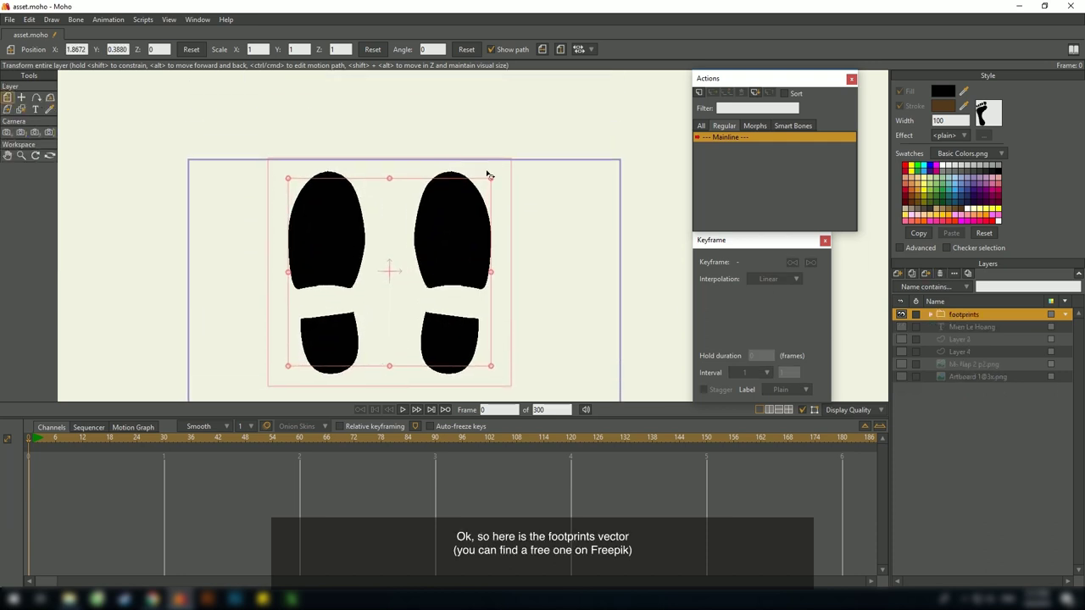
drag(419, 248, 431, 194)
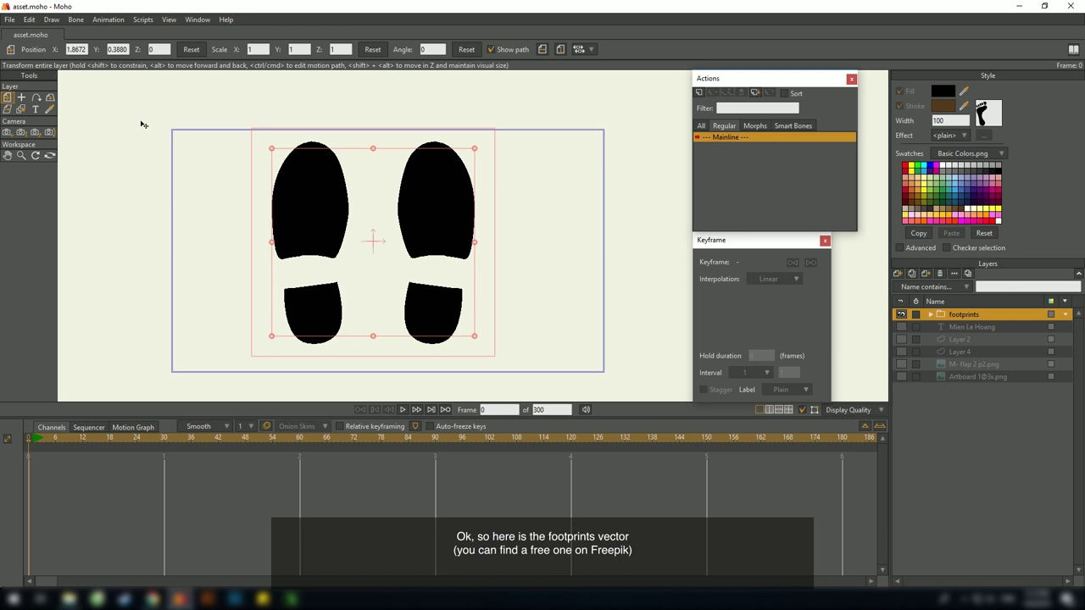
key(ctrl+shift+p)
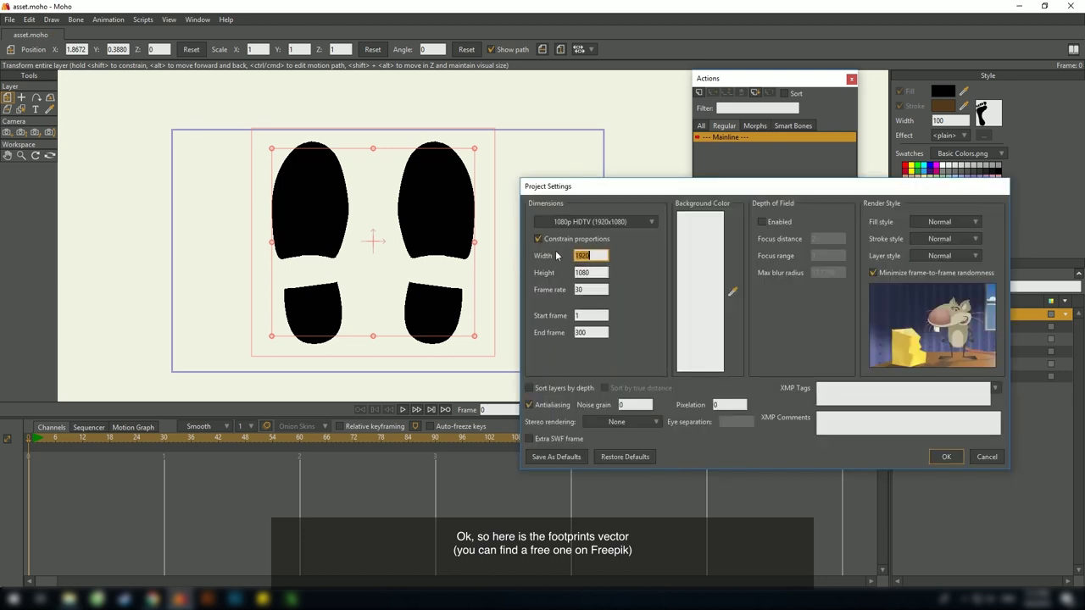
click(576, 240)
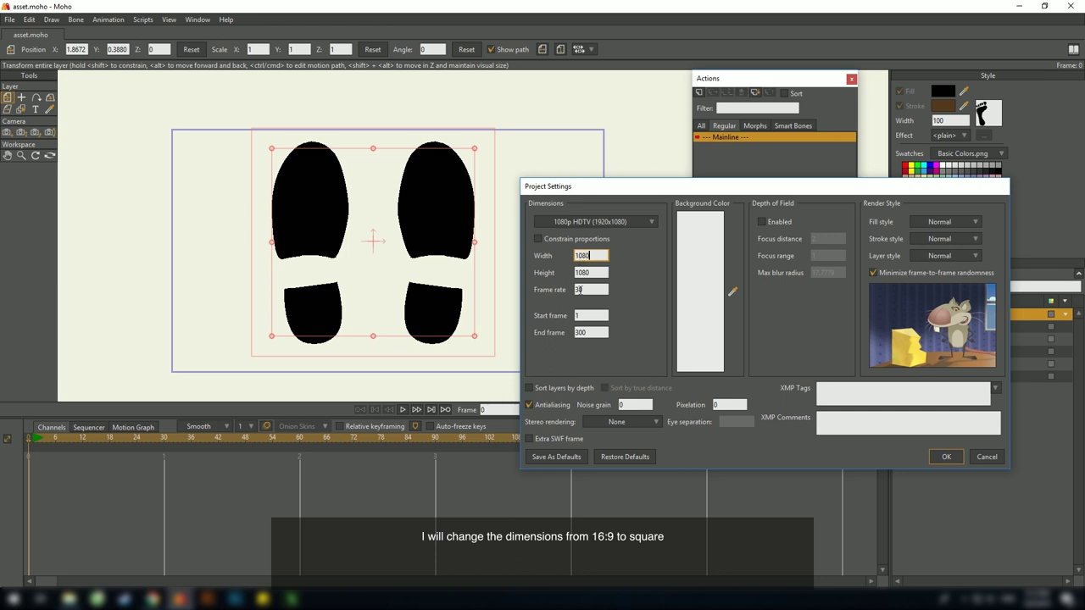
click(946, 458)
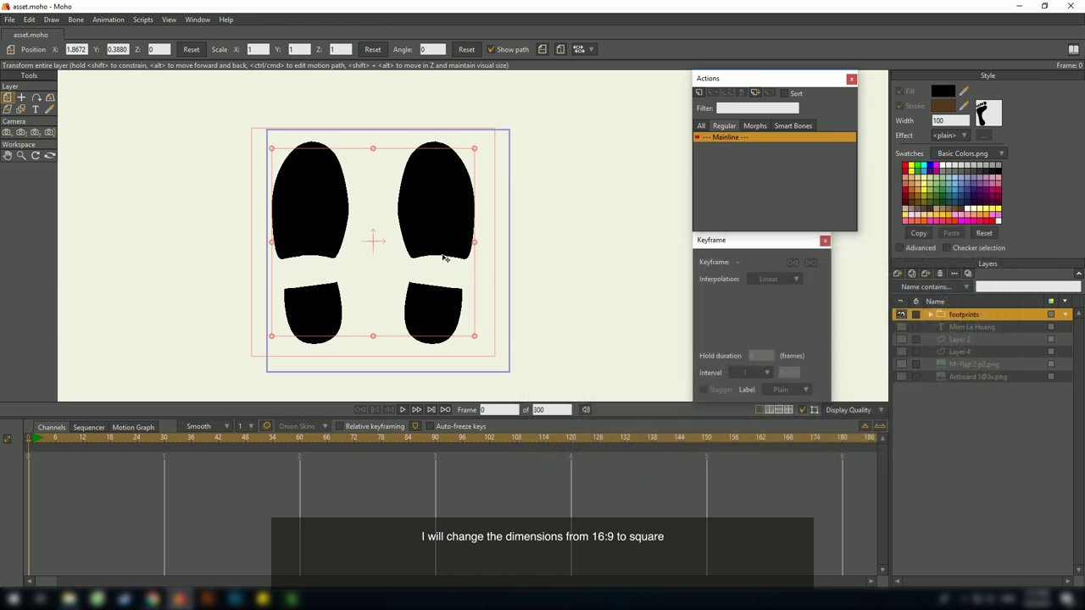
Center the footprints group in the square frame at about X 1.99, Y 0.29, and hide its Layer 2
drag(382, 253, 497, 268)
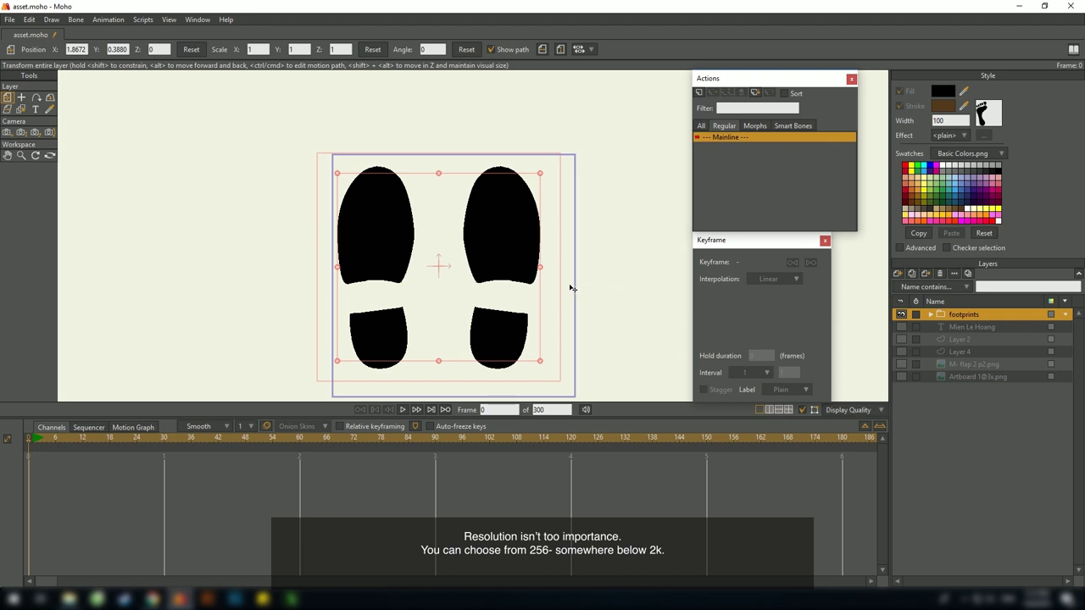
drag(446, 274, 460, 287)
click(932, 315)
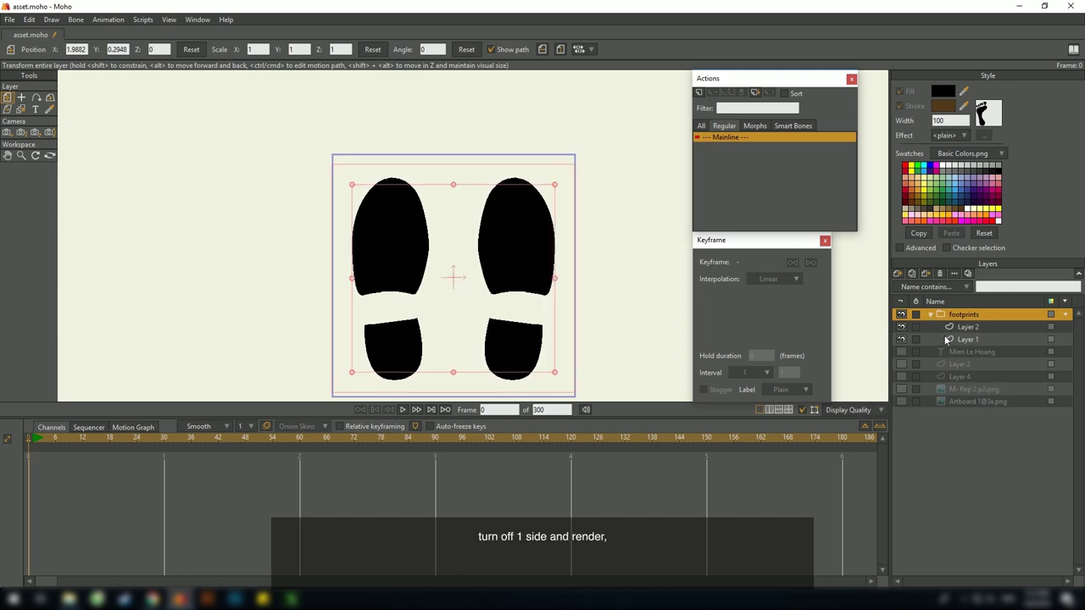
click(901, 326)
drag(395, 281, 390, 278)
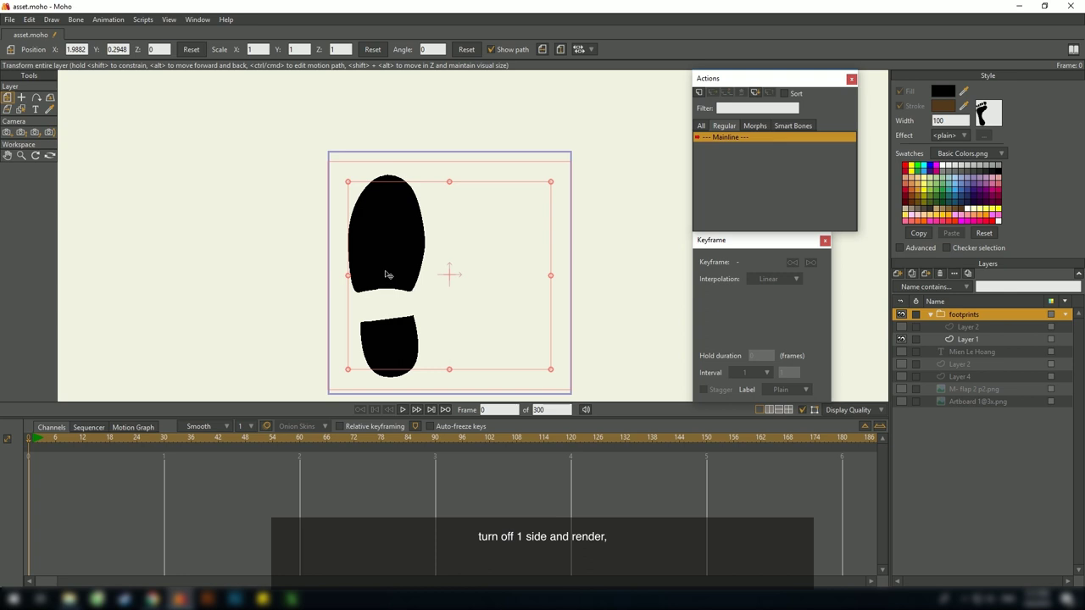
Render the current frame and start saving it as PNG, choosing Moho Pro's brushes folder inside the Moho custom folder
key(ctrl+r)
click(150, 561)
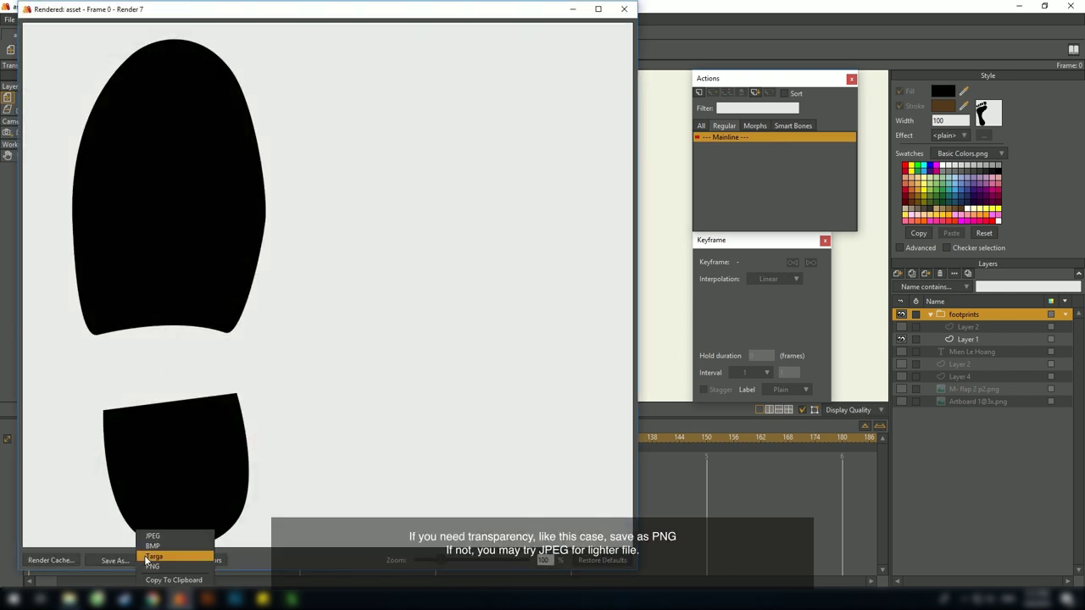
click(162, 566)
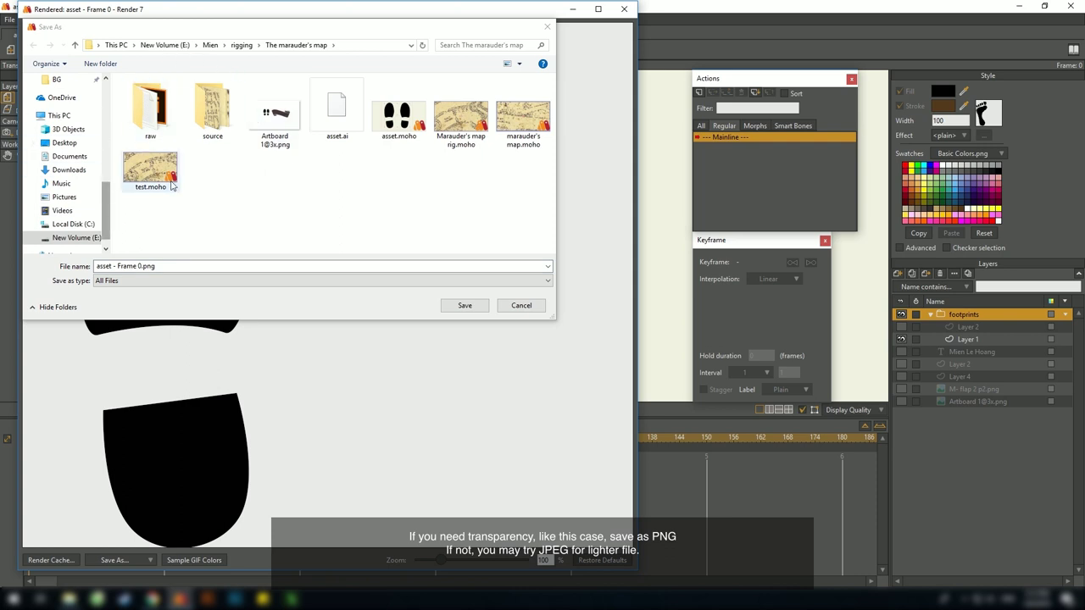
scroll(93, 140, up, 1)
scroll(84, 135, up, 5)
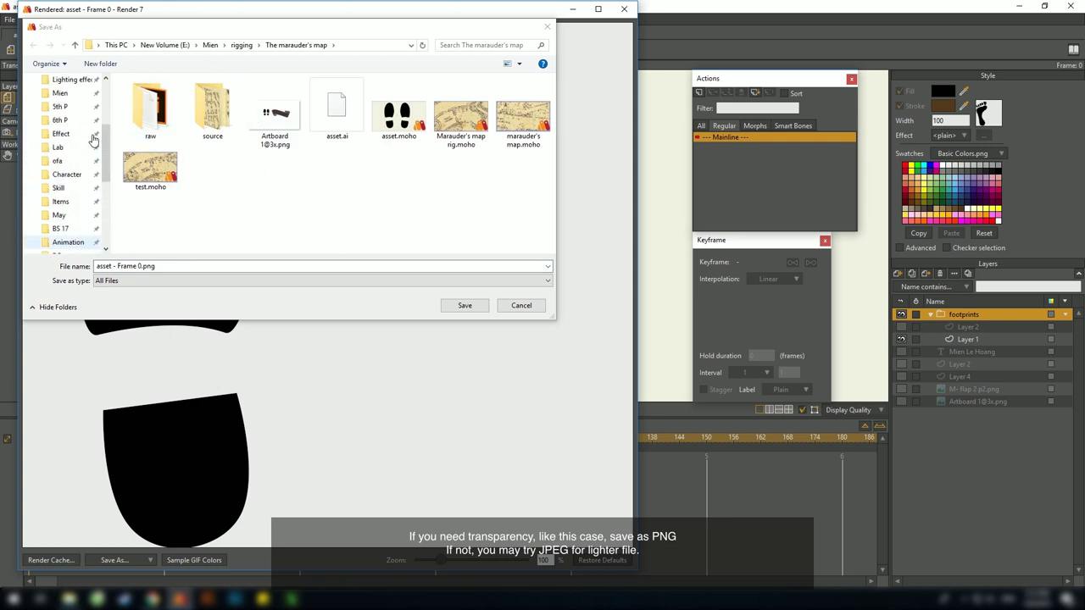
click(64, 112)
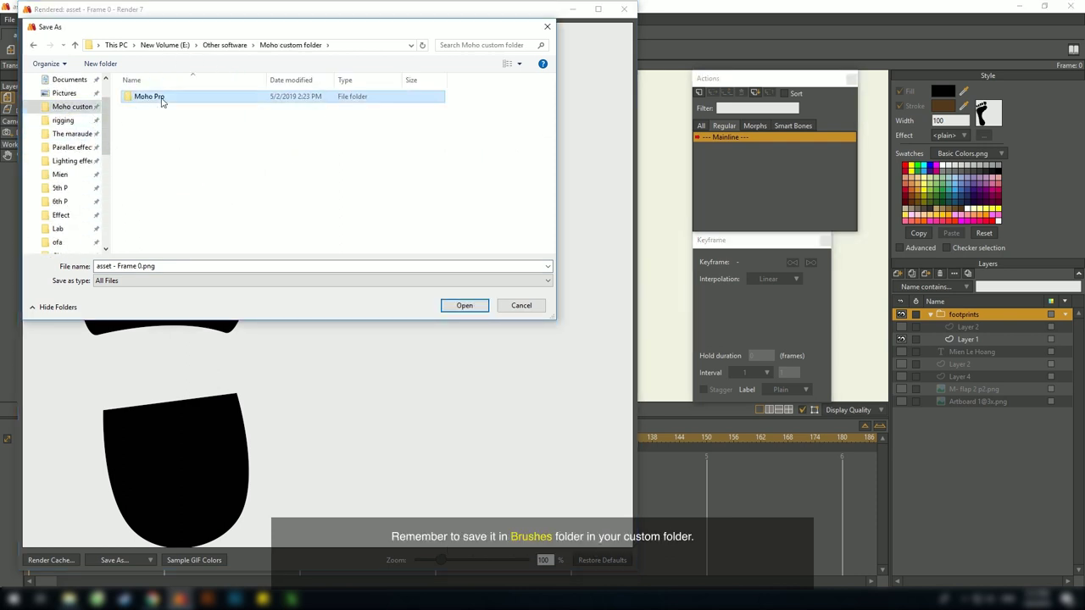
double_click(148, 95)
click(159, 98)
double_click(159, 99)
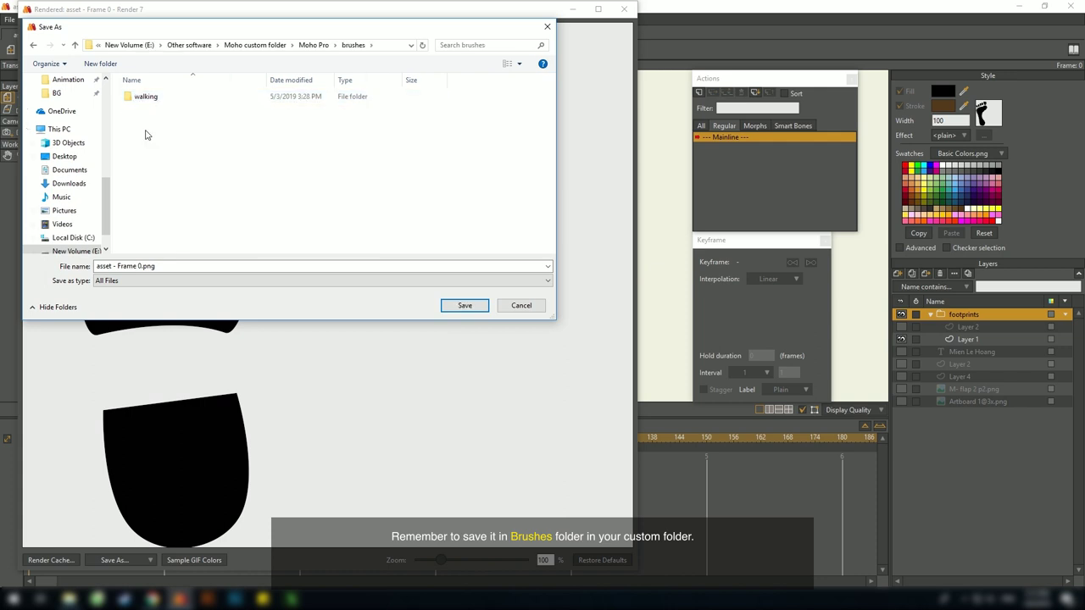
Create a subfolder named "marauder map fp" in the brushes folder
right_click(150, 173)
mouse_move(254, 296)
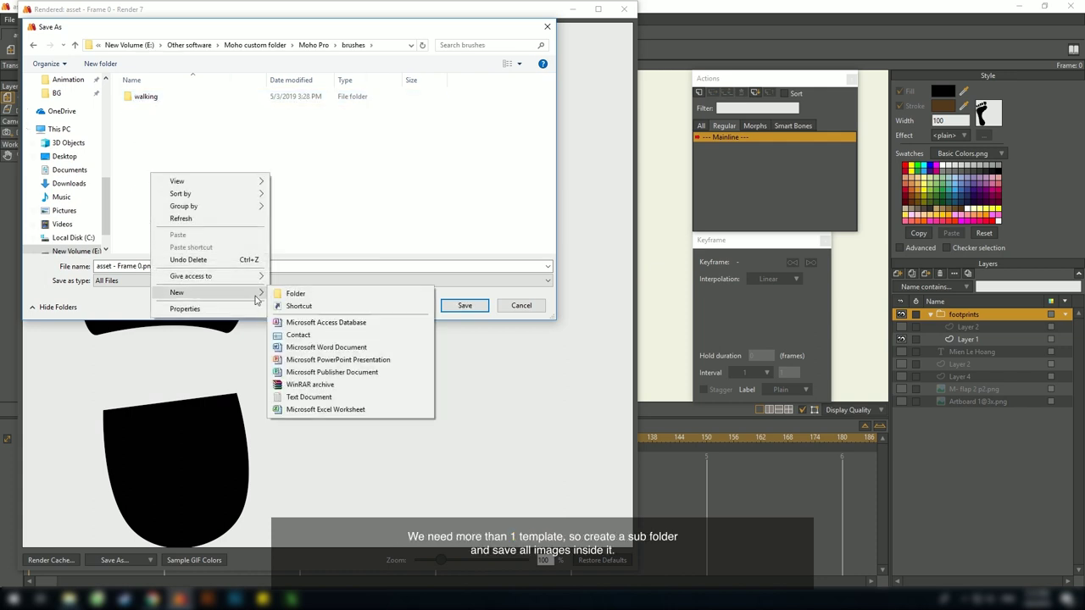
click(288, 293)
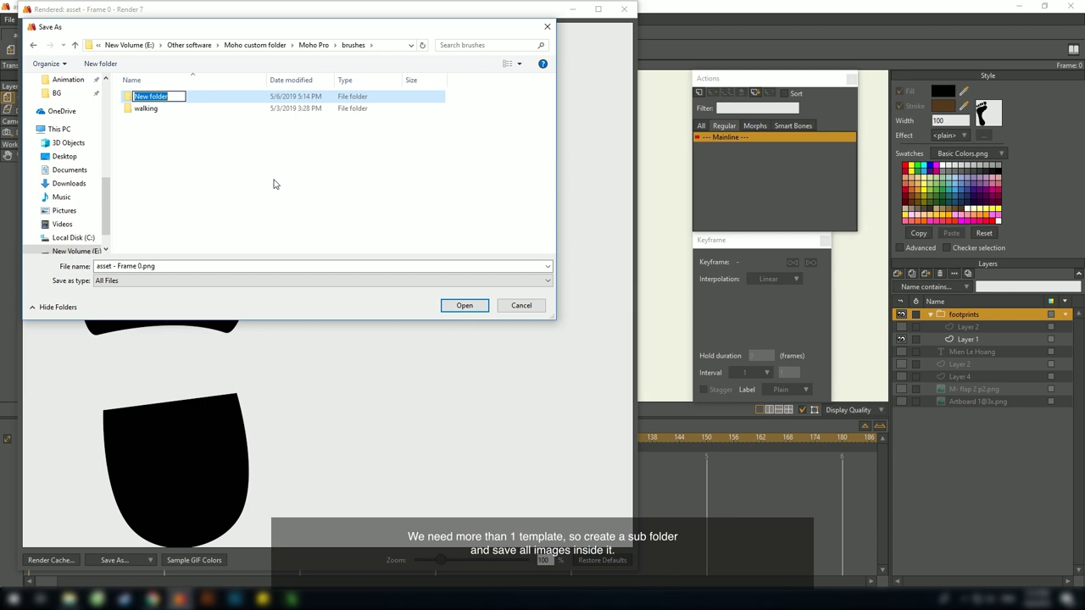
text(marauder map fp)
click(216, 93)
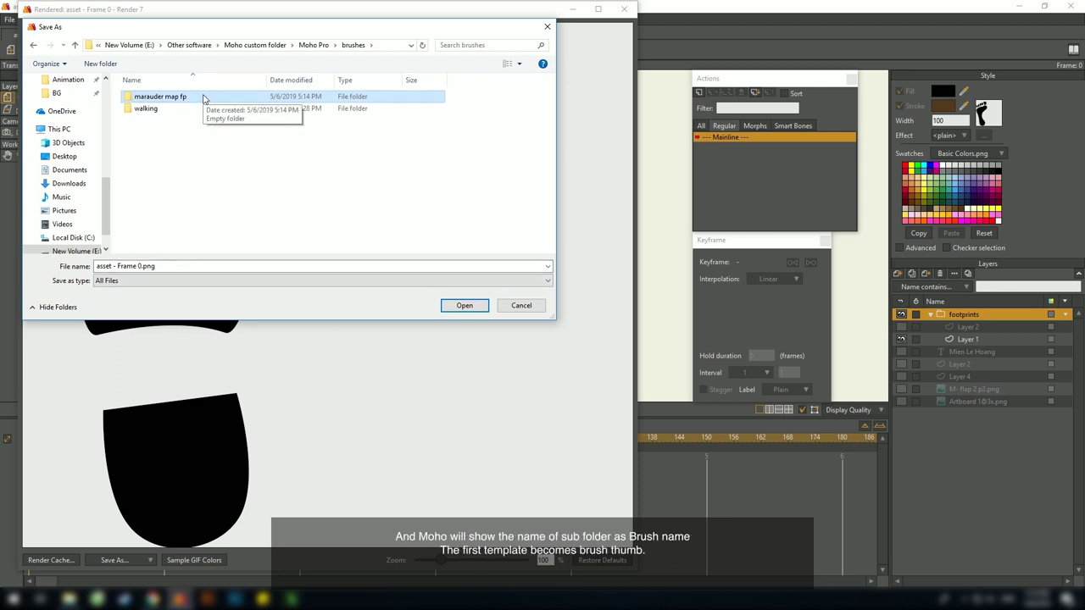
Save the rendered footprint as "MMF 01" in the marauder map fp folder and close the render window
double_click(201, 99)
click(158, 267)
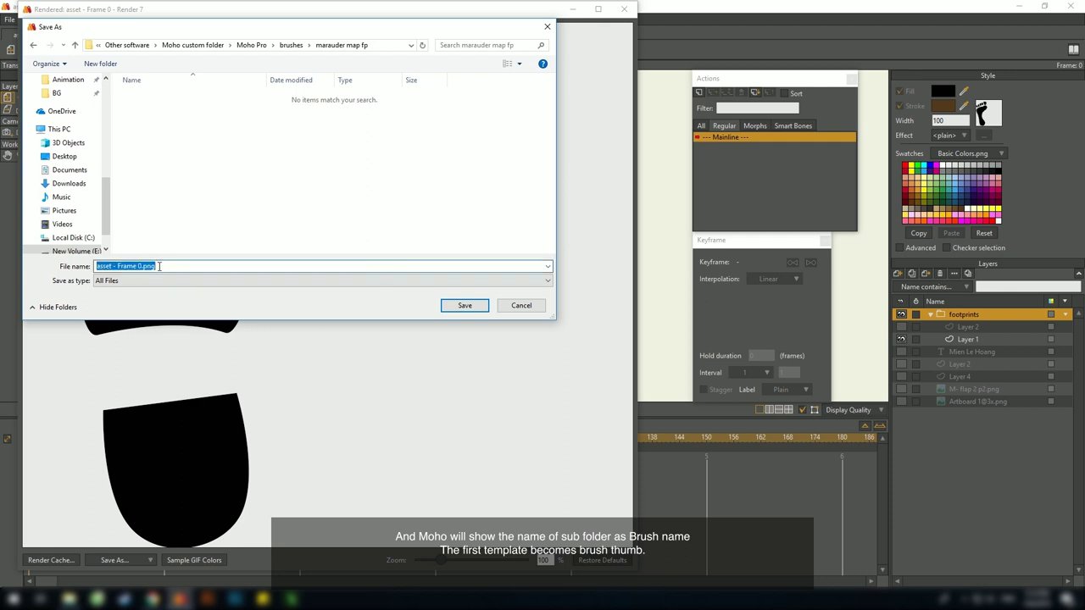
text(MMF 01)
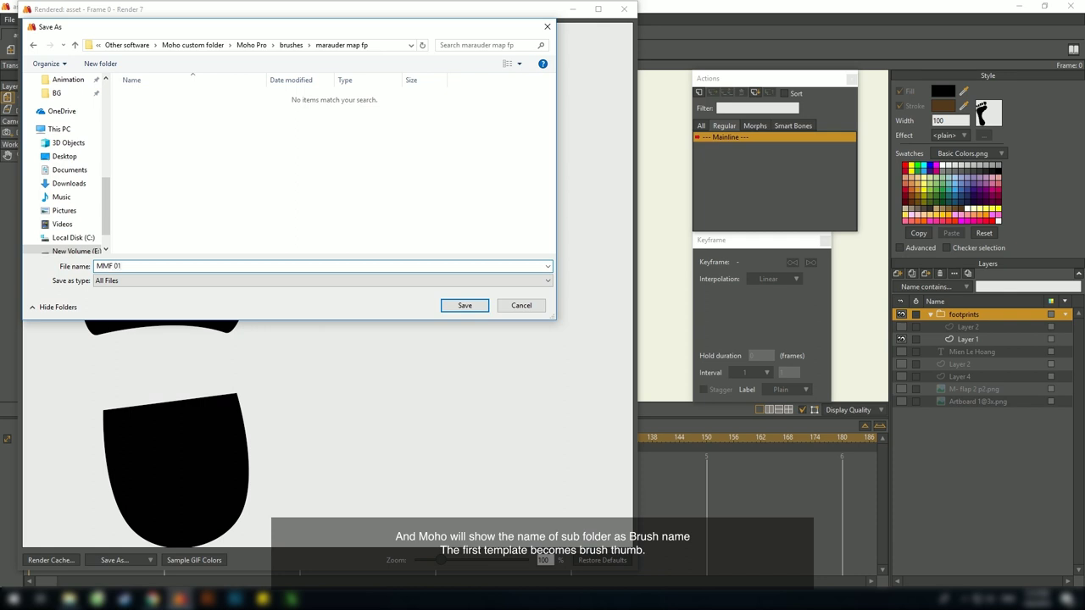
click(465, 305)
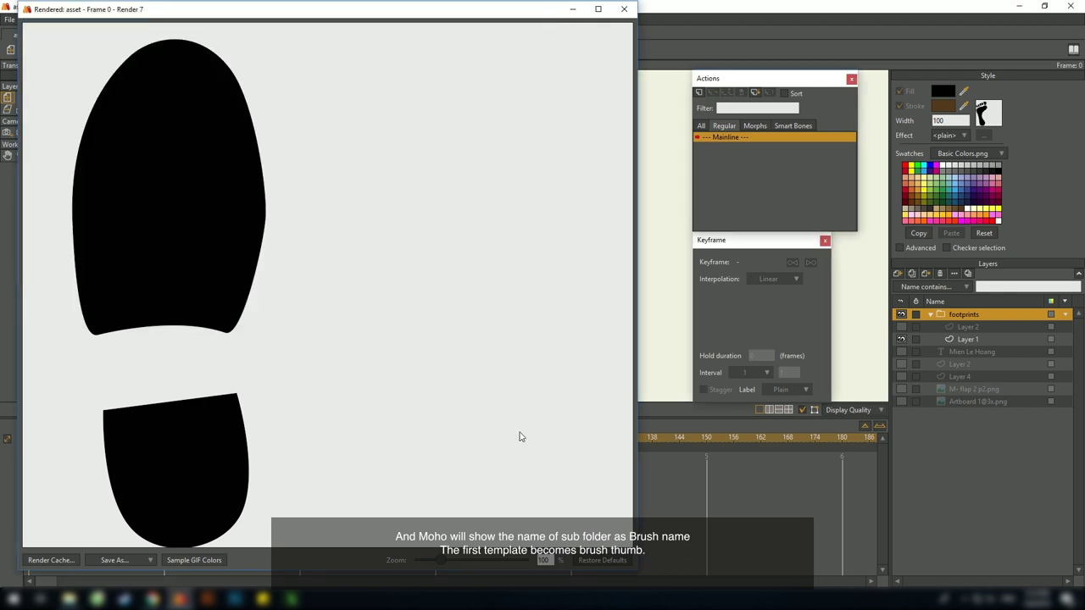
click(624, 9)
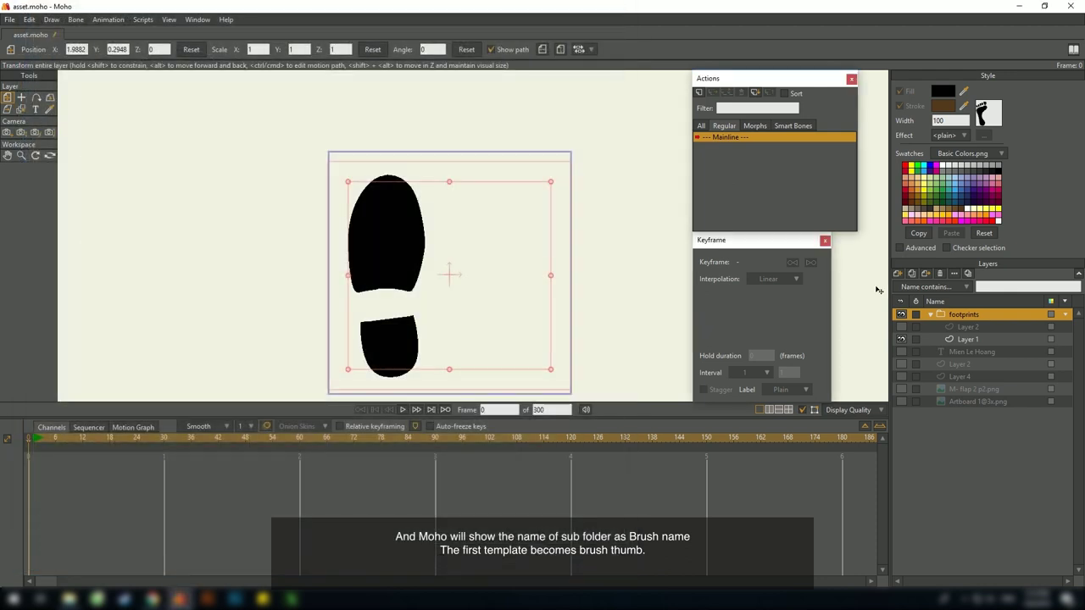
Show Layer 2, hide Layer 1 in the footprints group, and render the frame with the other footprint
click(901, 327)
click(901, 339)
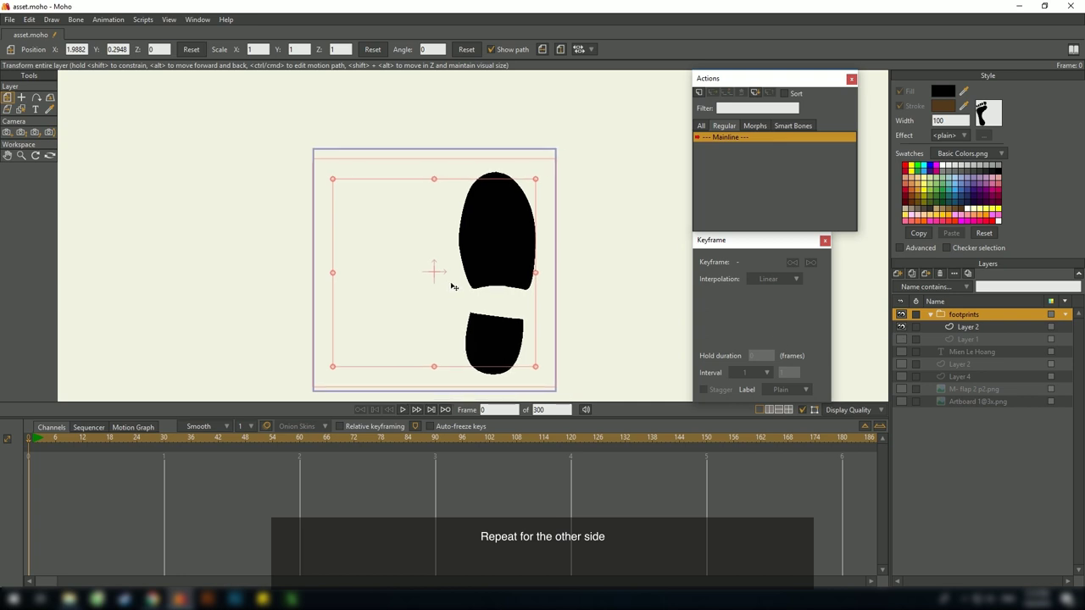
key(ctrl+r)
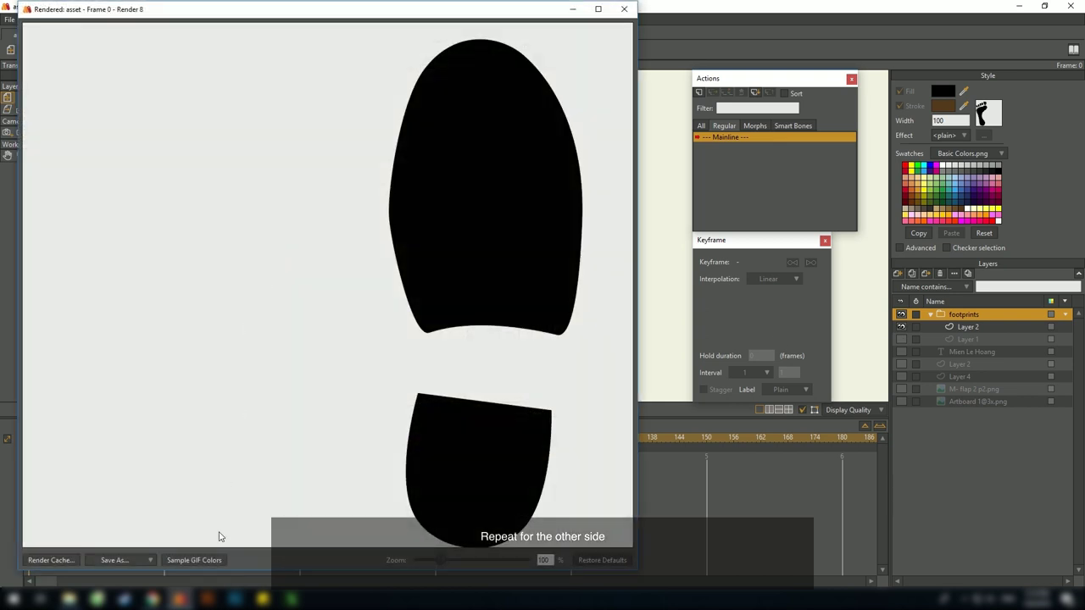
Start saving the second render as PNG, choosing the marauder map fp subfolder of Moho Pro's brushes folder
click(107, 557)
click(111, 566)
scroll(84, 134, up, 4)
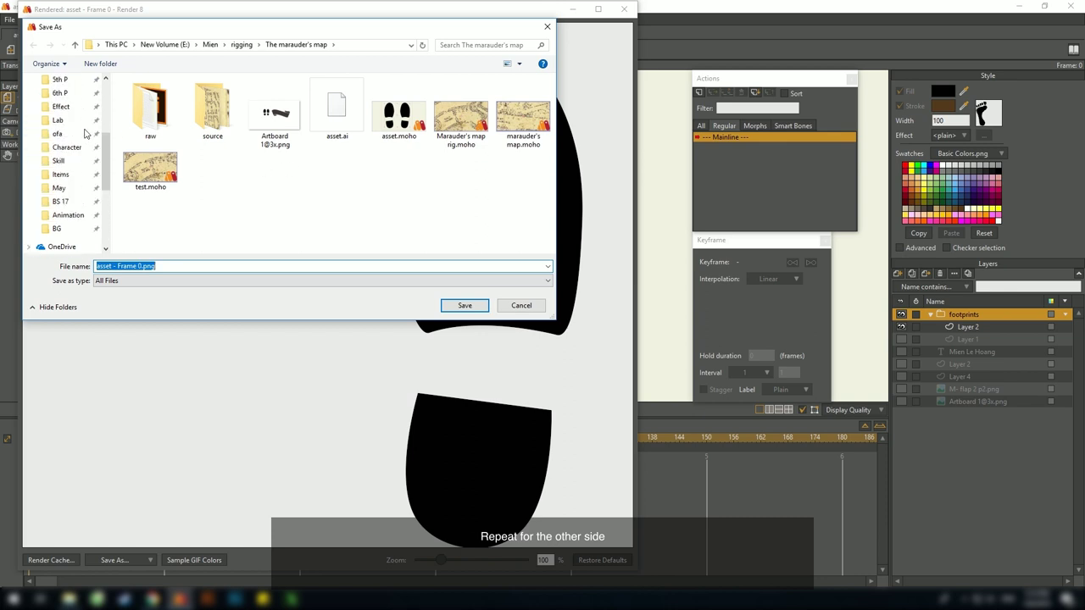
click(72, 79)
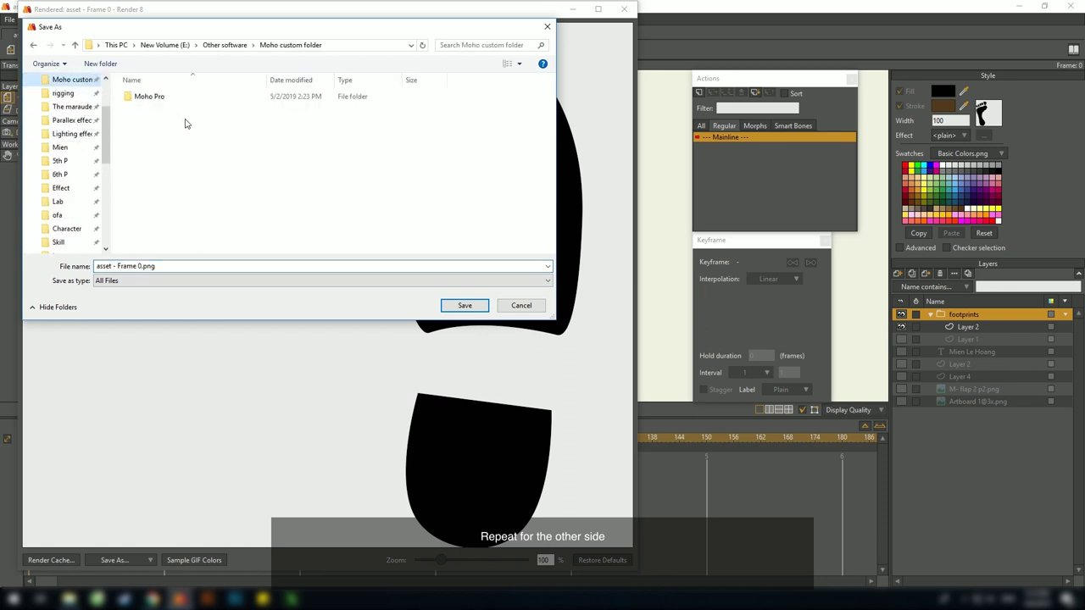
double_click(150, 95)
double_click(149, 96)
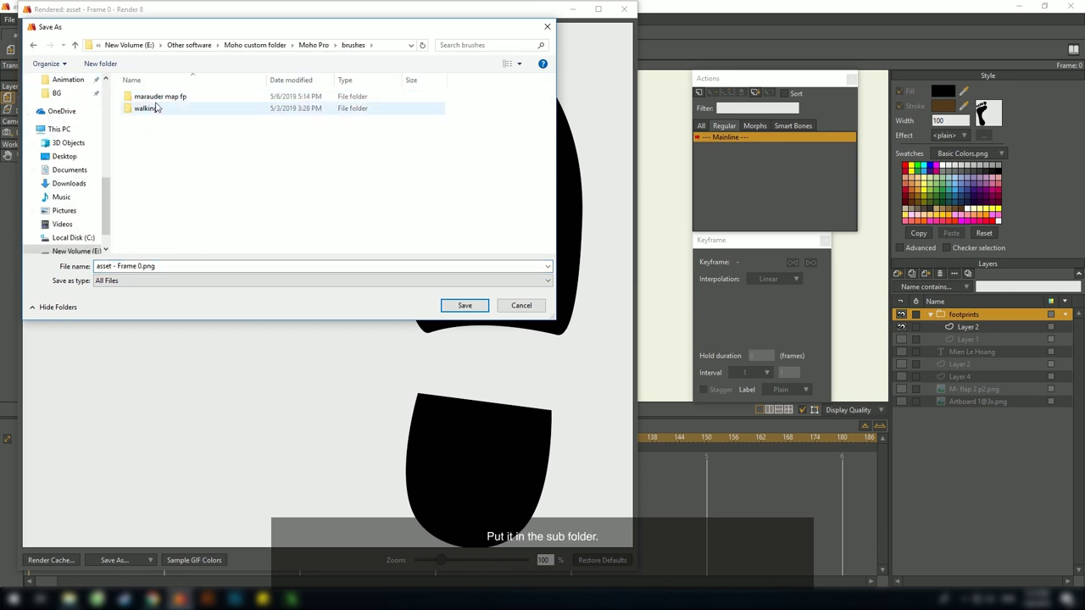
double_click(153, 98)
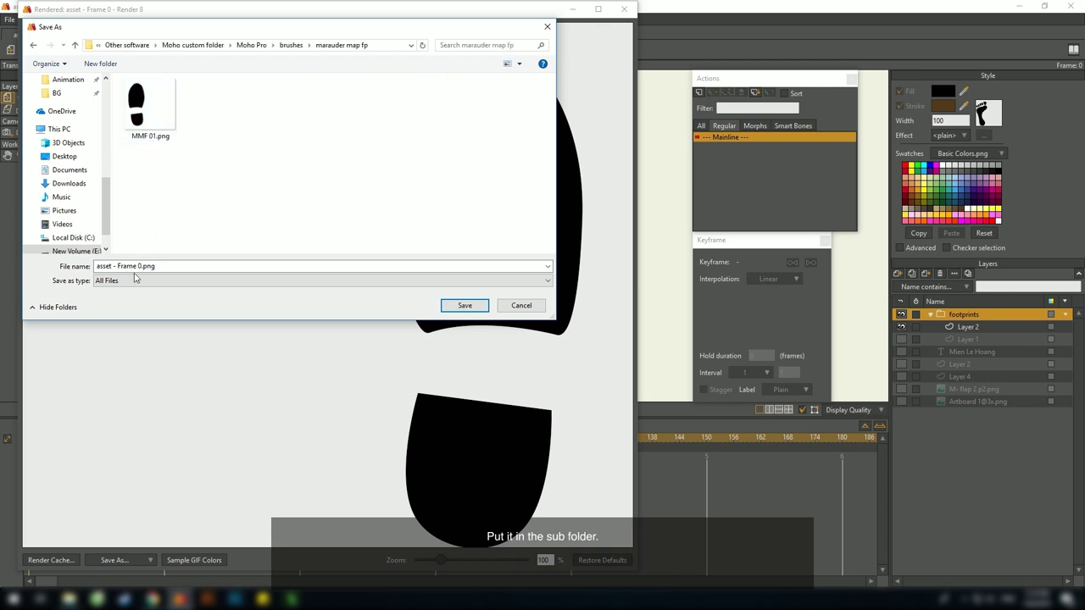
Save the second footprint as "MMF 02.png", basing the name on the first image, and close the render window
click(152, 114)
click(110, 265)
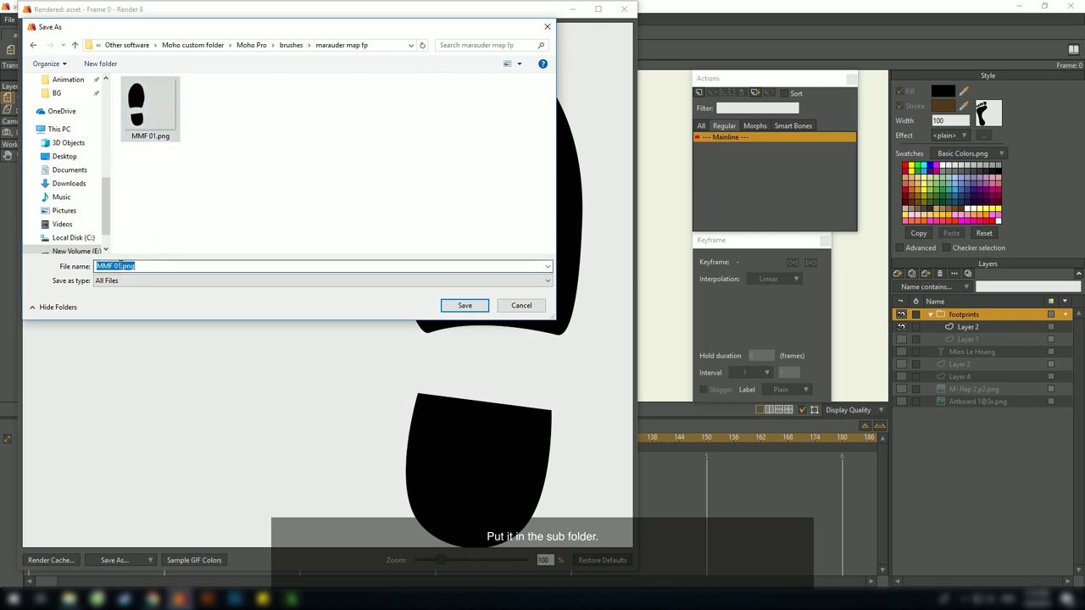
click(118, 267)
key(Delete)
text(2)
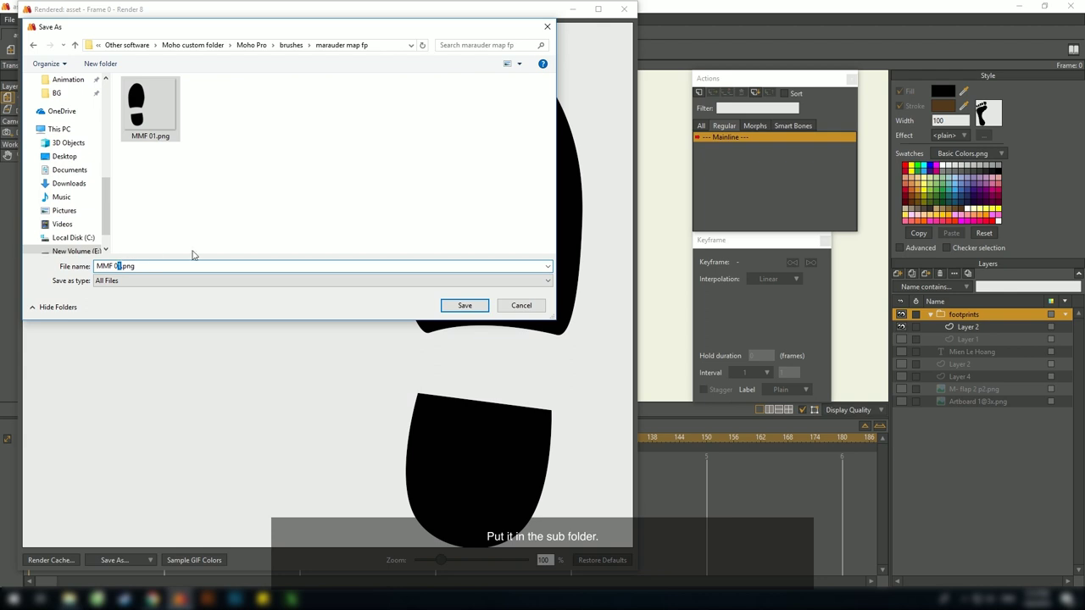
click(451, 303)
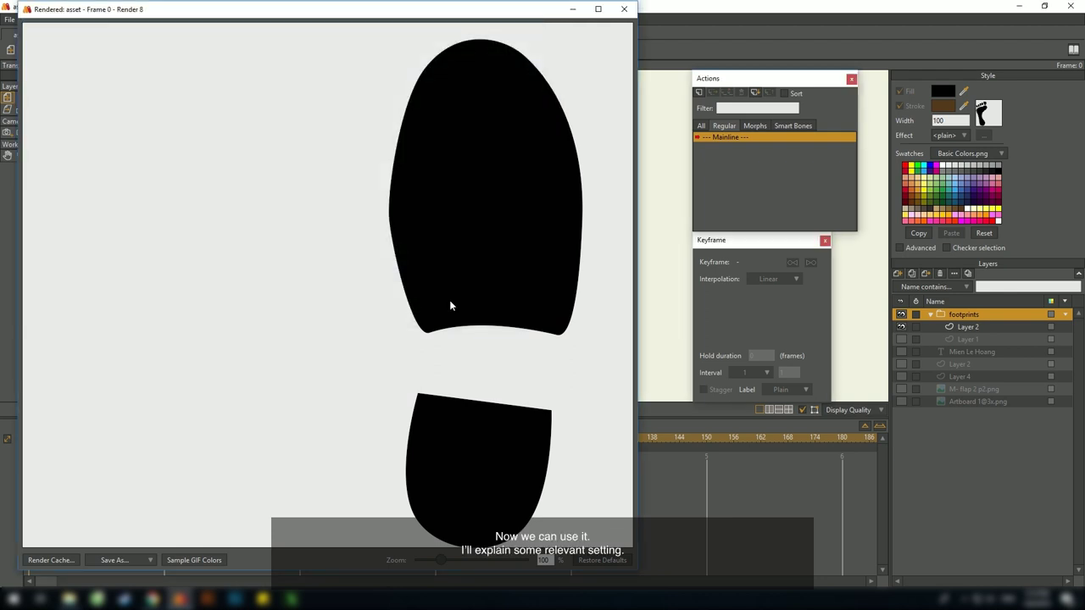
click(624, 8)
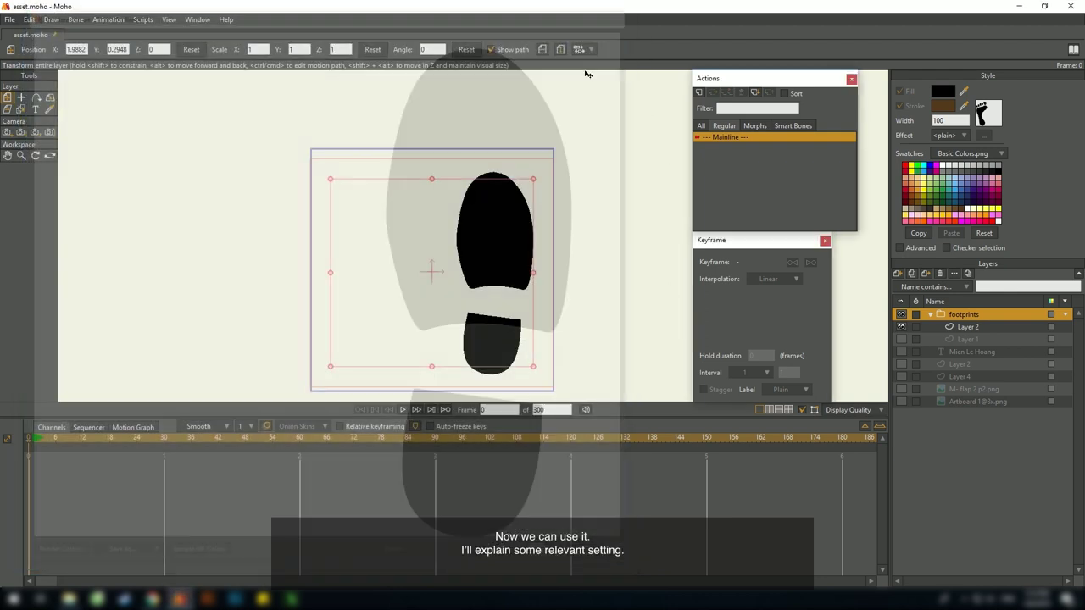
scroll(533, 283, down, 4)
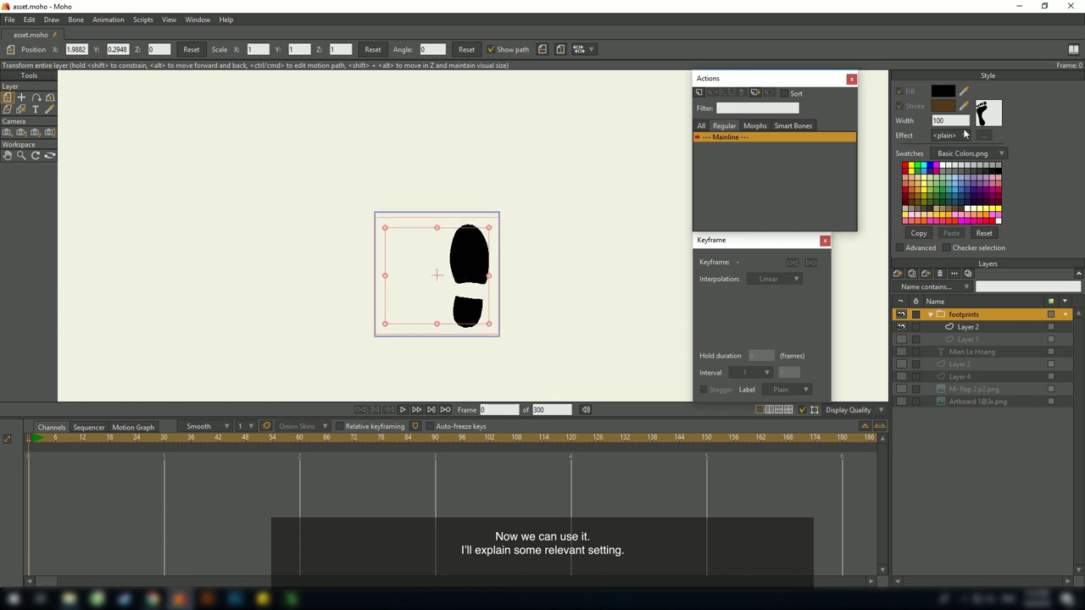
Open the brush settings and choose the marauder map fp brush from the end of the brush library
click(987, 119)
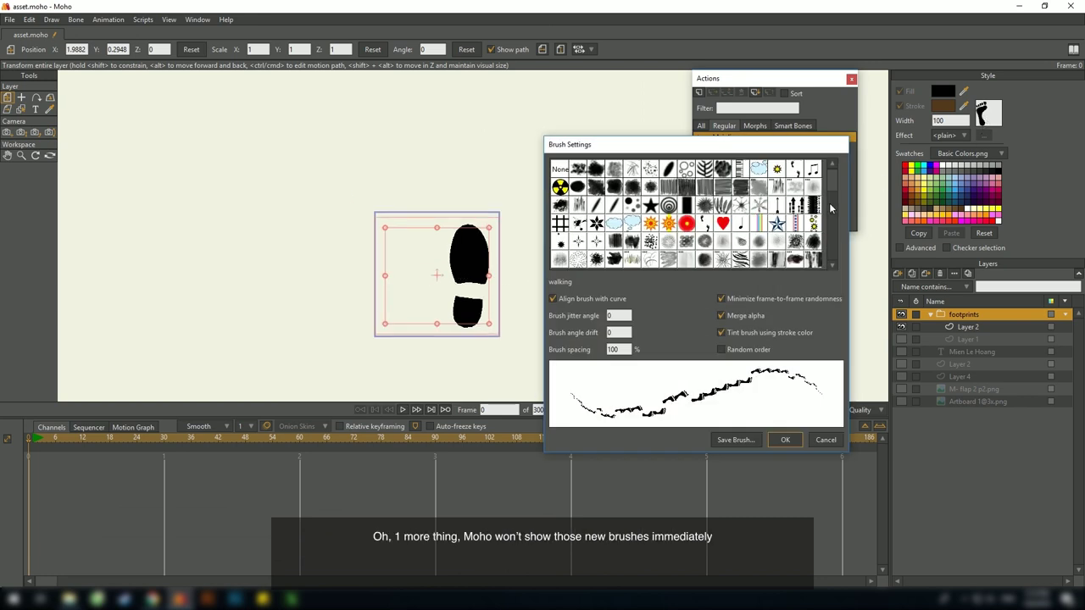
drag(831, 184, 832, 256)
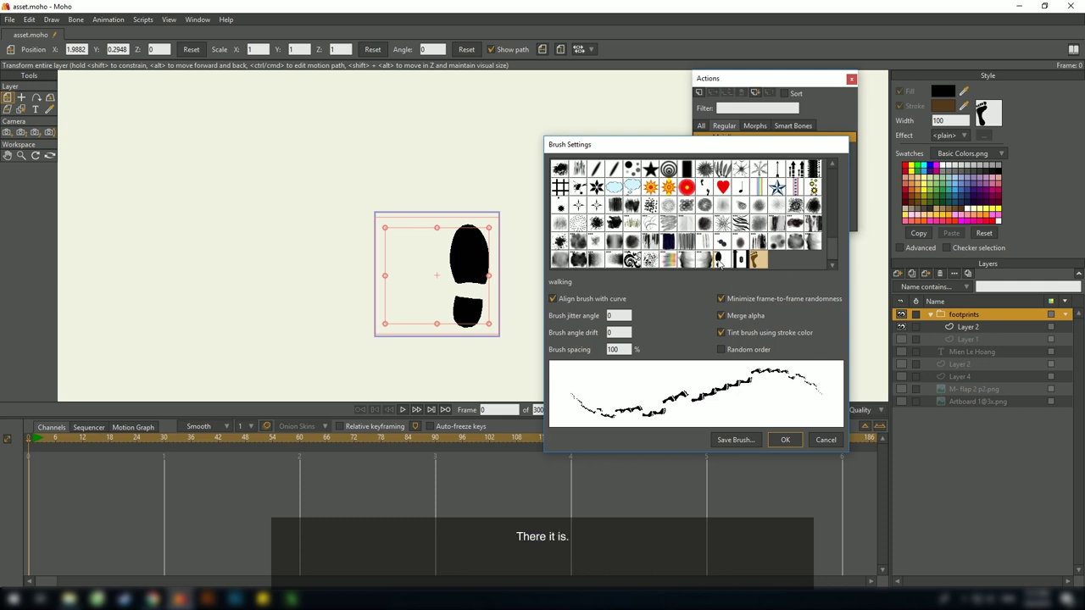
click(718, 260)
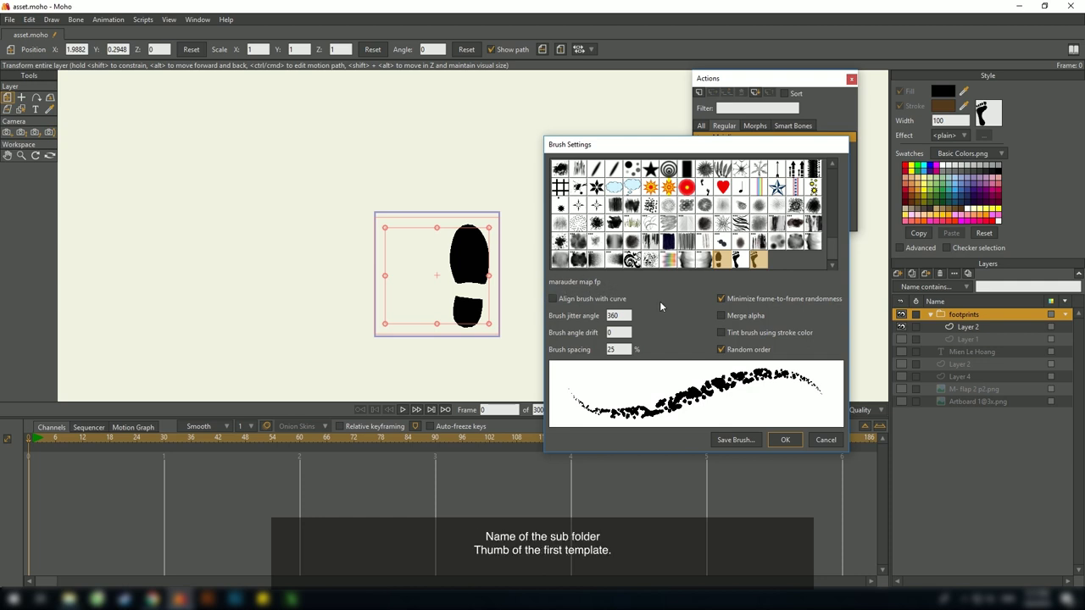
Check the custom brush subfolder names in the brushes folder in File Explorer, then return to Moho and close the brush settings
key(alt+Tab)
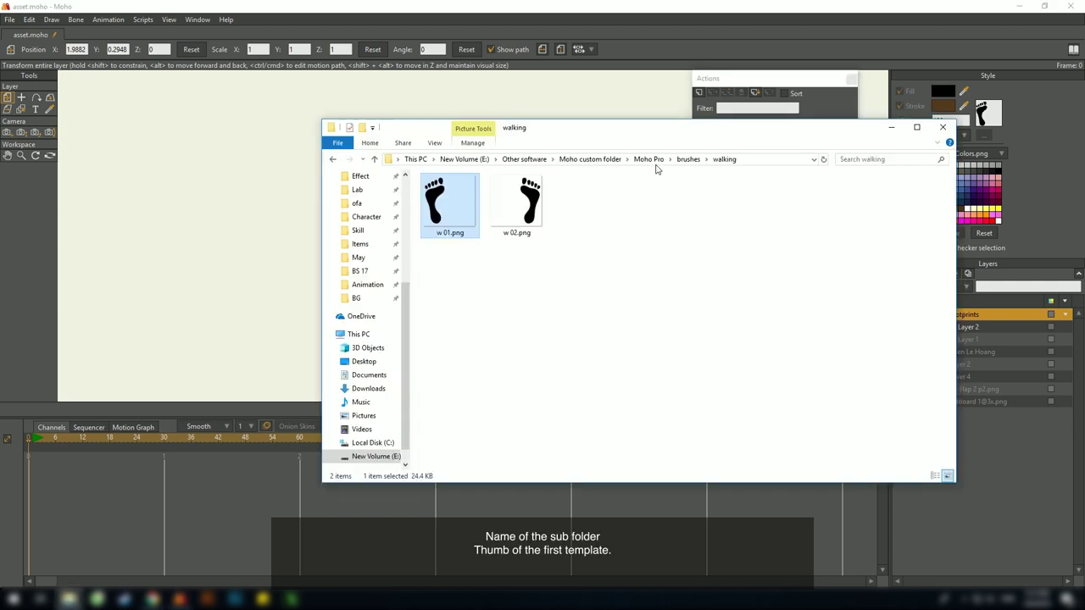
click(688, 158)
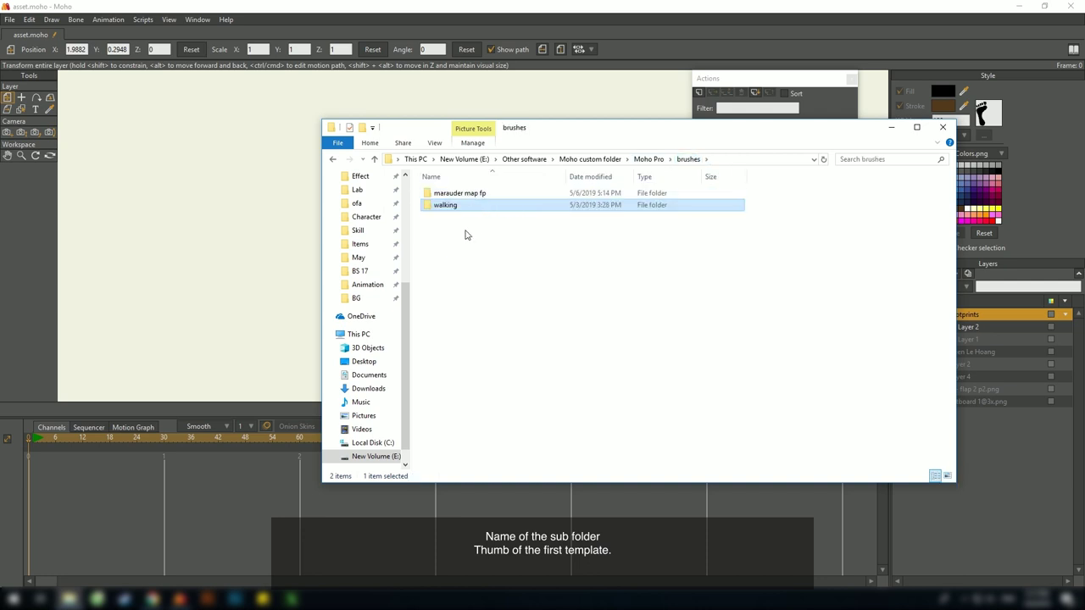
key(alt+Tab)
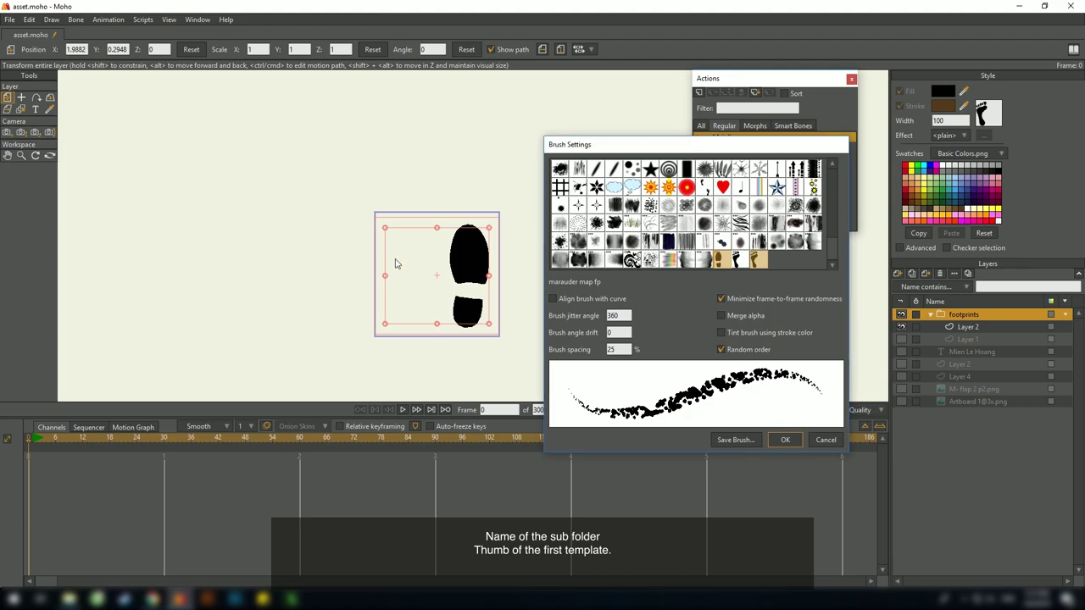
click(827, 440)
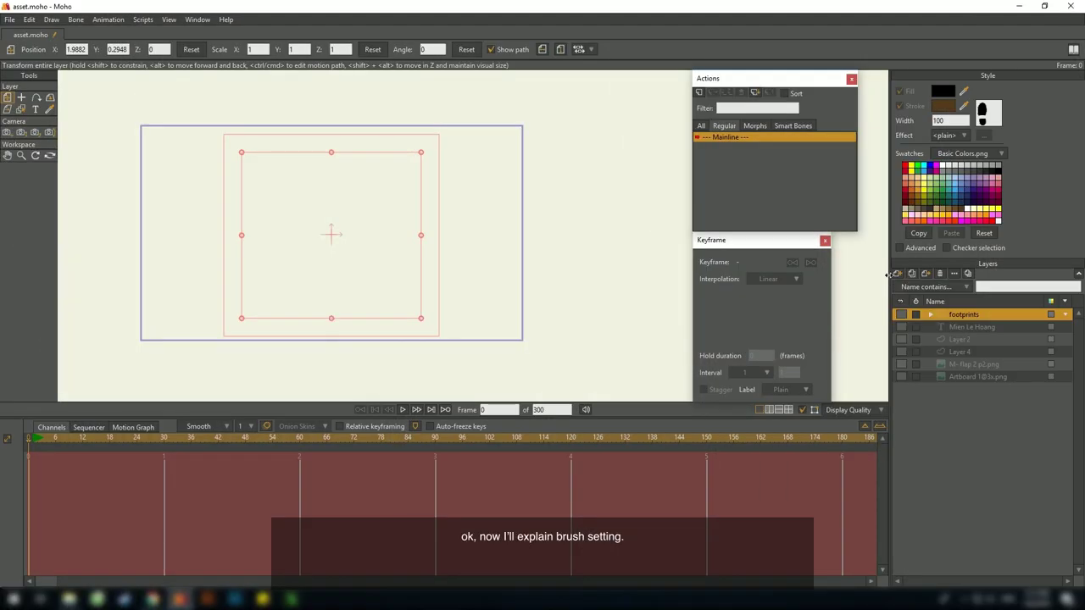
Add a new vector layer and draw an open zigzag path of four points across the canvas with Add Point
click(899, 274)
click(907, 286)
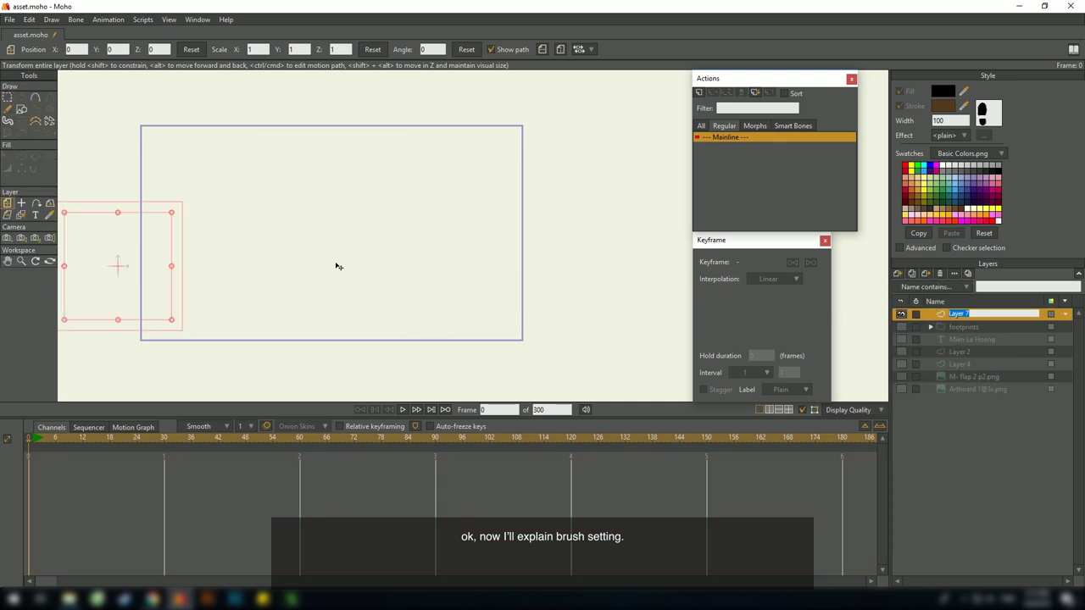
mouse_move(243, 315)
mouse_down()
mouse_move(308, 207)
mouse_move(438, 267)
mouse_move(555, 152)
mouse_up()
click(483, 222)
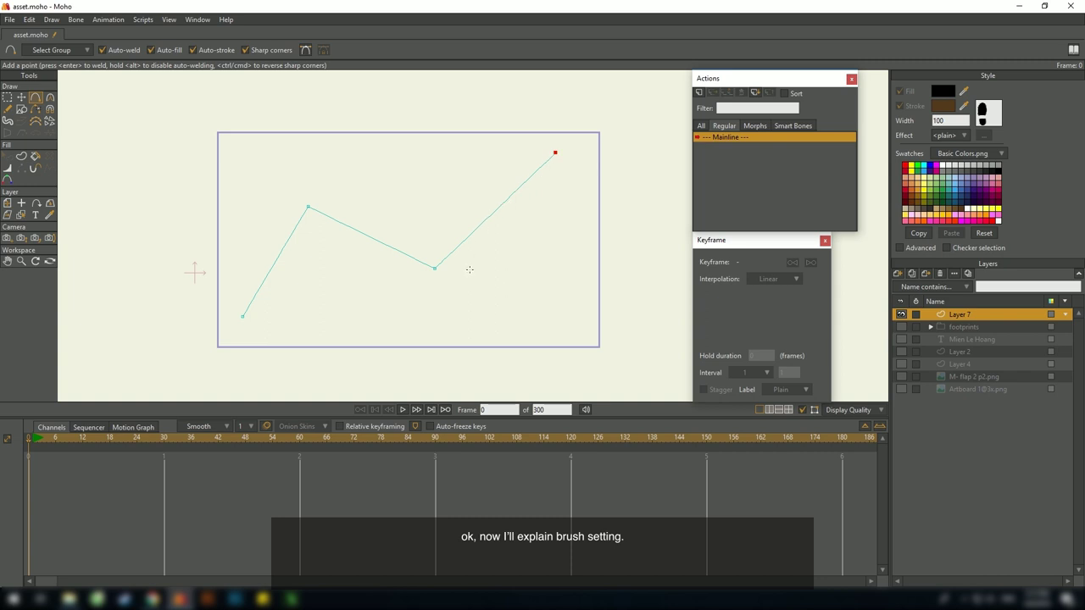
Smooth the path's two inner points into curves with the Curvature tool
key(c)
click(436, 268)
drag(485, 267, 642, 246)
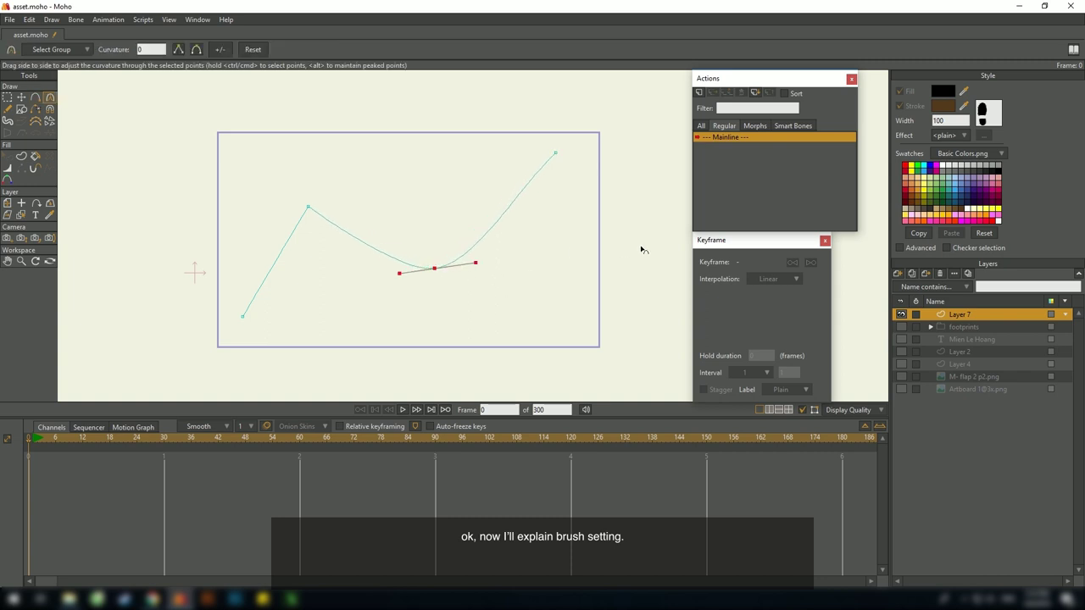
click(308, 206)
drag(307, 207, 622, 158)
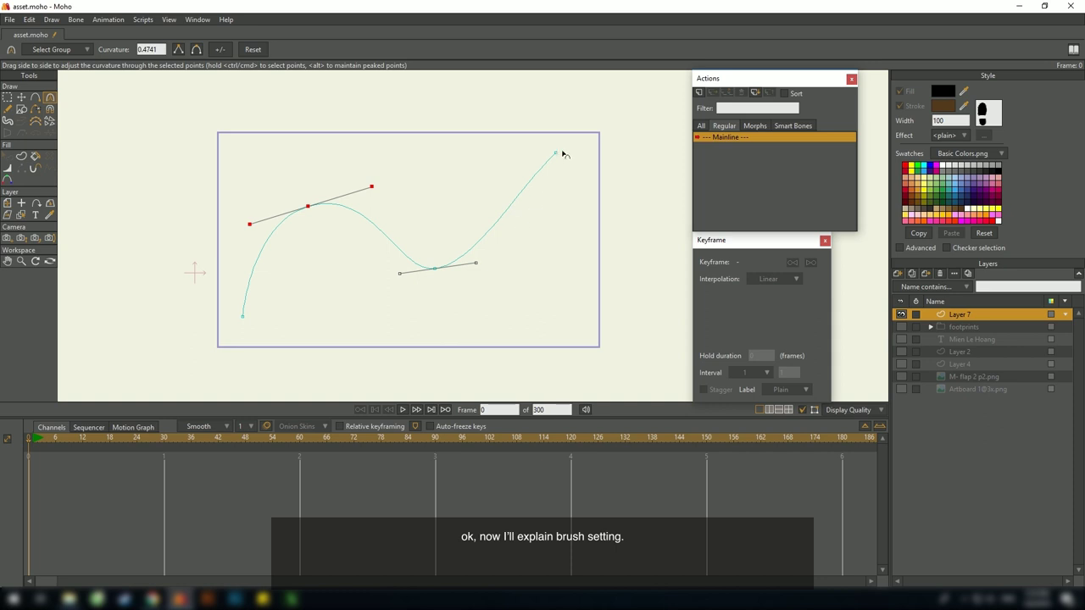
Adjust the curvature and handles along the path to shape it into a rounded S-curve
drag(555, 153, 548, 200)
drag(480, 265, 507, 274)
drag(399, 268, 378, 281)
click(244, 315)
mouse_move(238, 301)
mouse_down()
mouse_move(235, 275)
mouse_move(250, 261)
mouse_up()
Paint the S-shaped path with a stroke that uses the marauder map fp brush, and switch to Select Shape
click(34, 156)
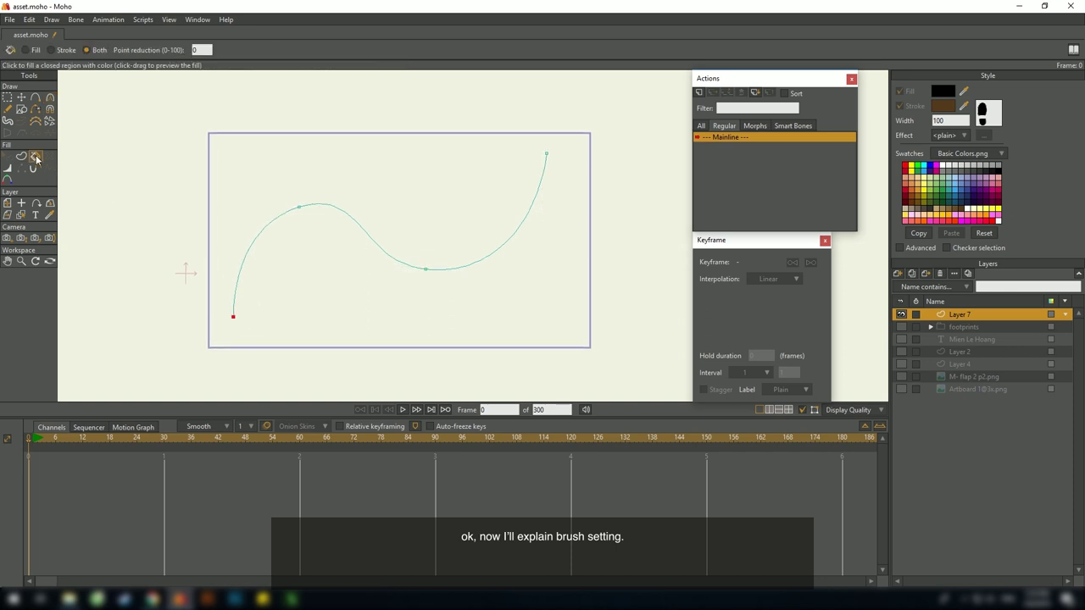
click(335, 198)
key(q)
scroll(365, 239, up, 3)
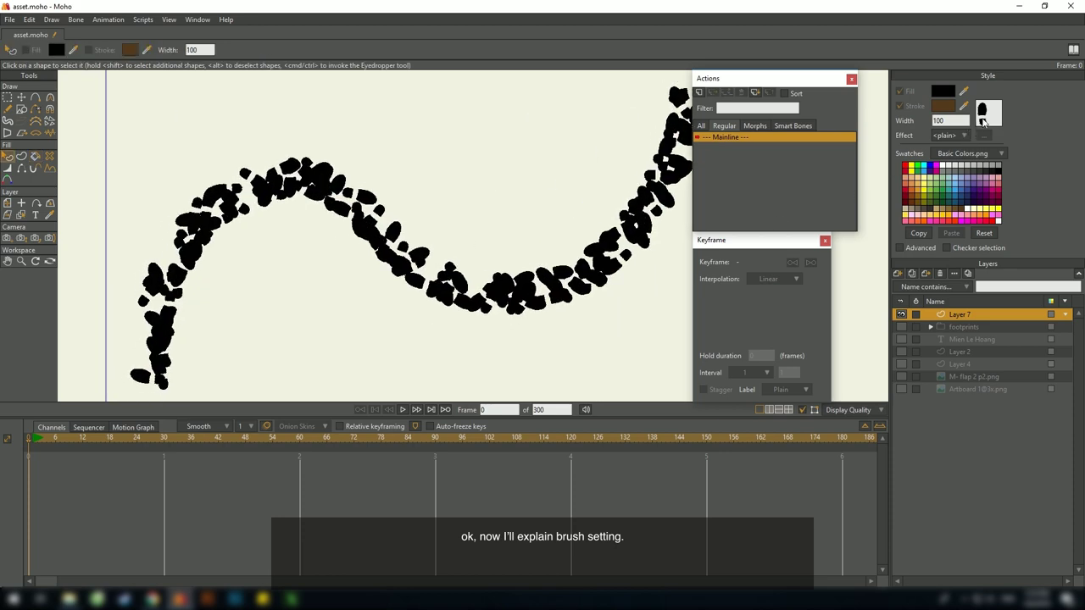
Try aligning the footprint brush with the curve, turning off random order and setting the brush spacing to 100%, without selecting the stroke
click(984, 117)
drag(832, 180, 832, 264)
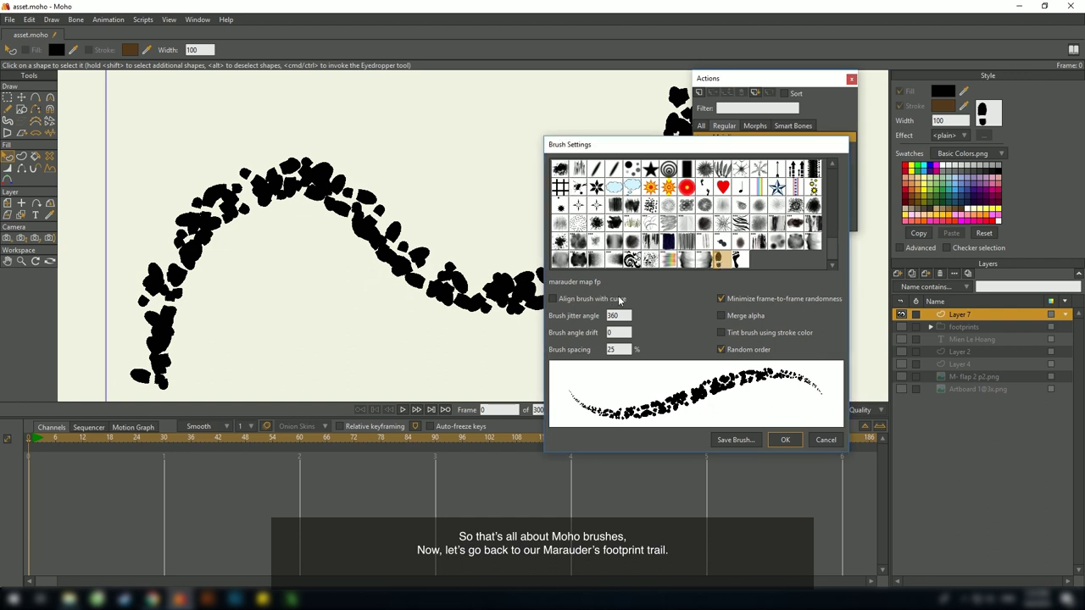
scroll(625, 316, up, 3)
scroll(623, 315, down, 2)
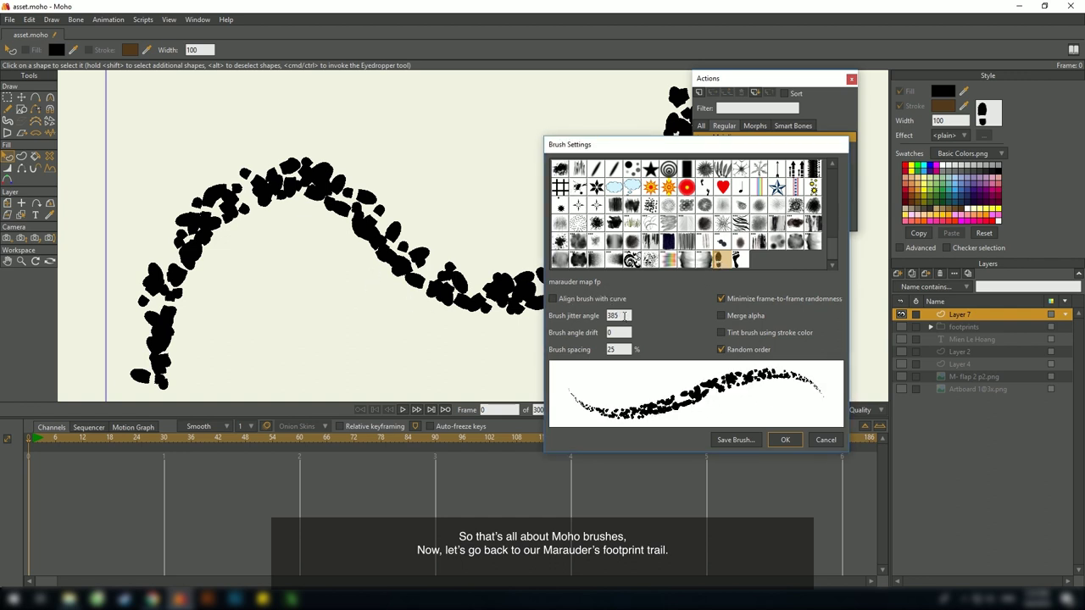
click(578, 301)
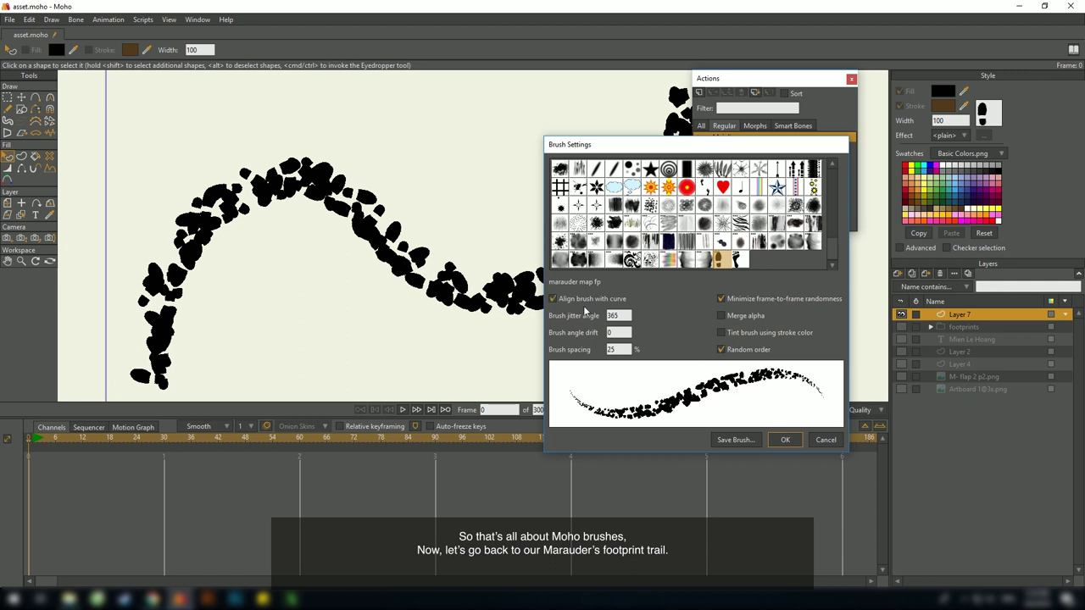
click(742, 351)
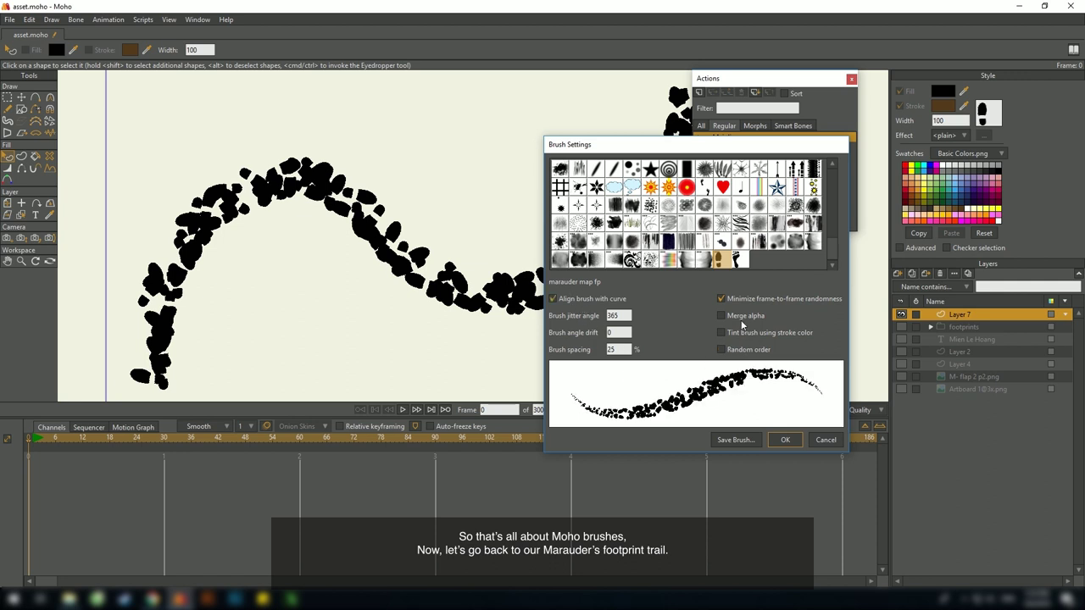
click(743, 318)
drag(621, 350, 578, 352)
text(100)
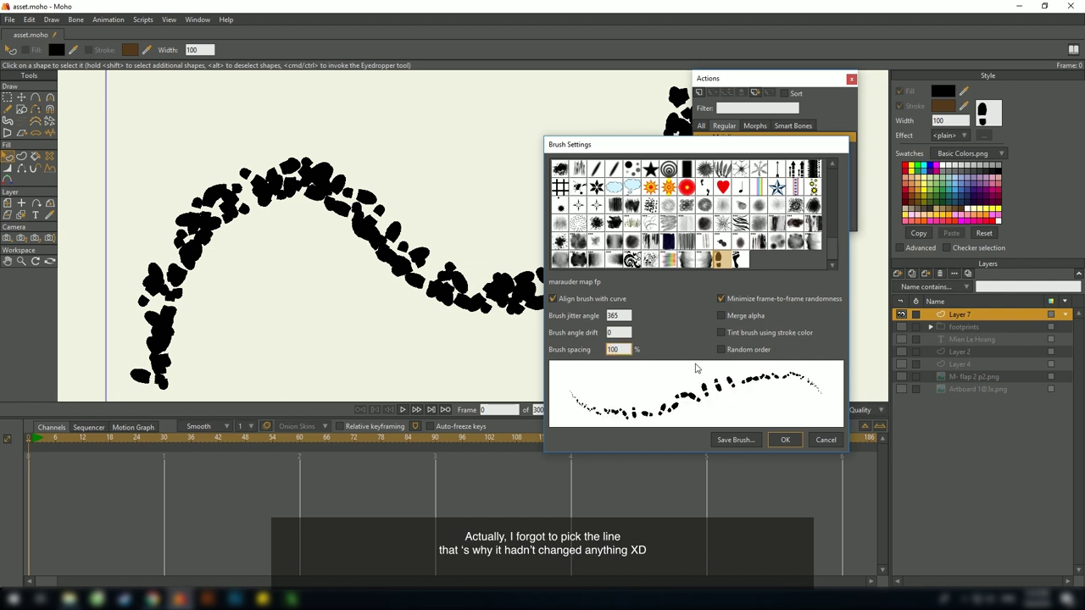
Try enabling stroke color tint and merge alpha with a brush jitter angle of 0, and apply the brush settings
click(751, 334)
click(739, 318)
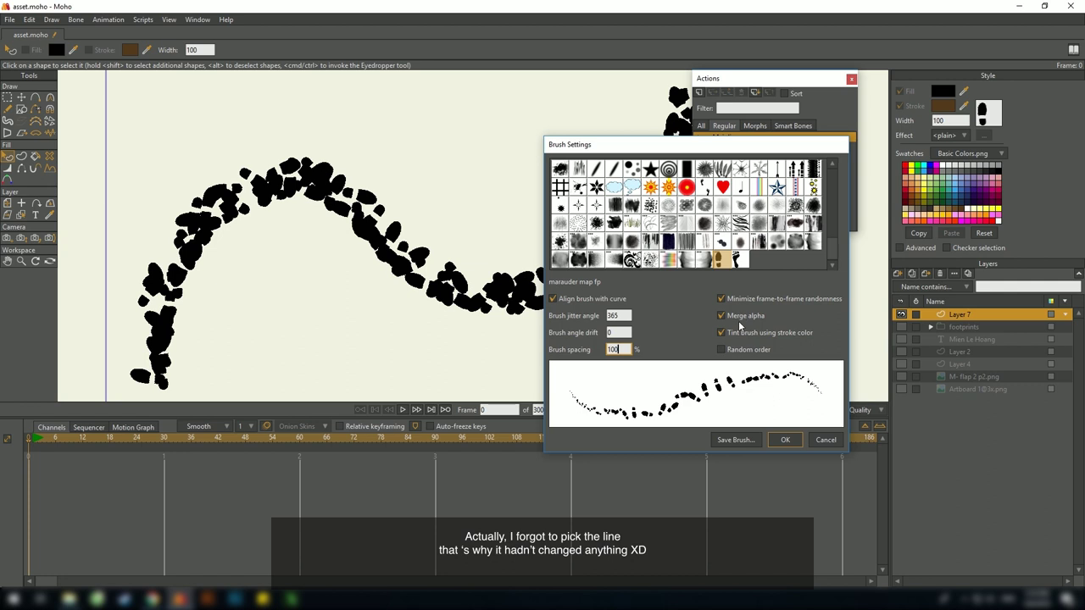
double_click(616, 316)
text(0)
key(Return)
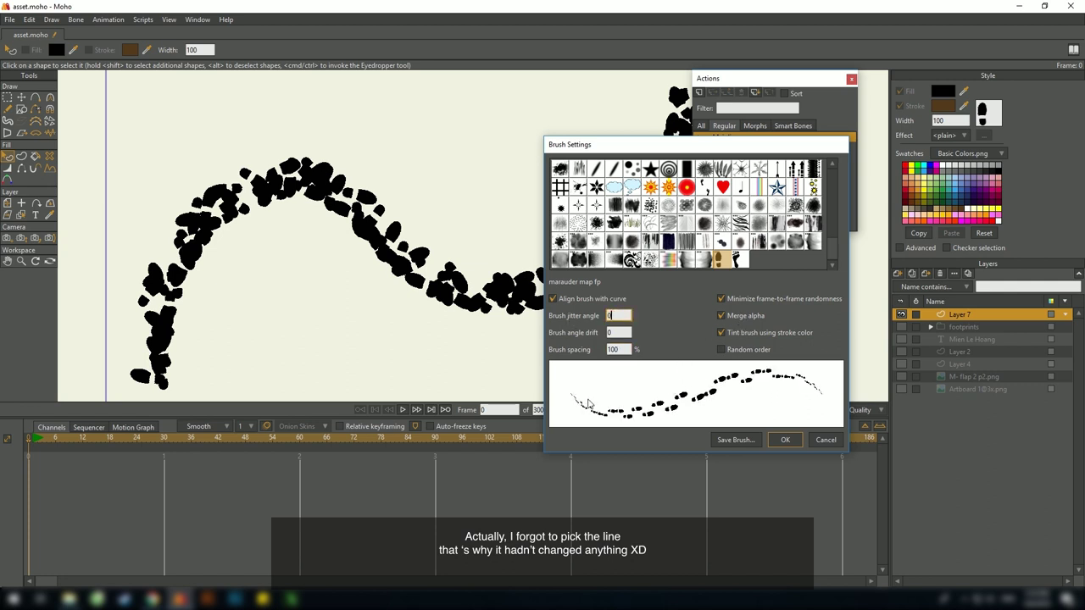
click(785, 440)
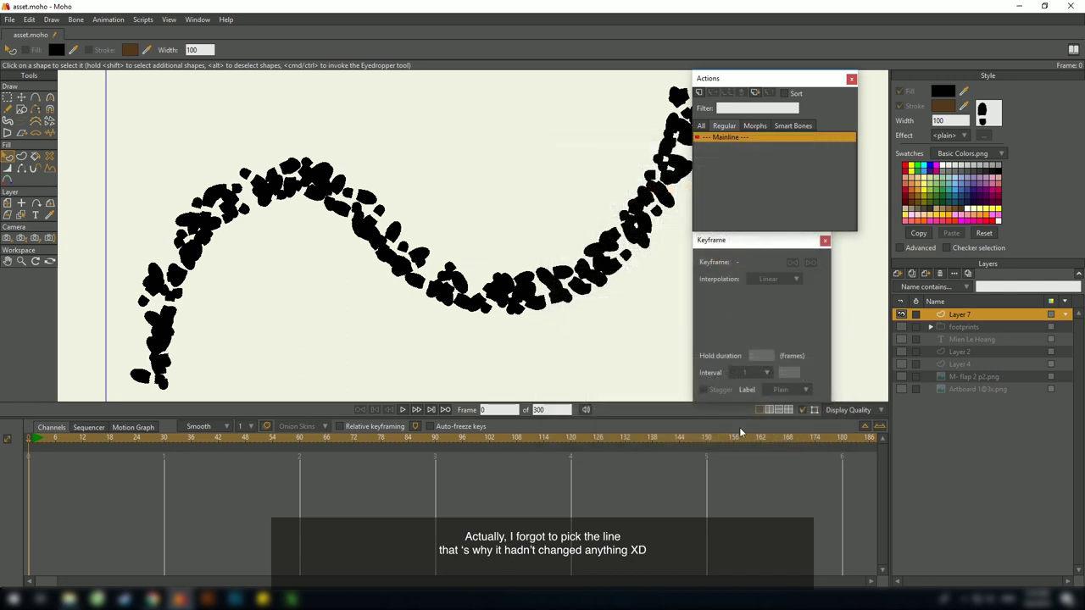
Select the footprint stroke and set its brush to align with the curve, with jitter angle 0 and spacing 100%
click(440, 253)
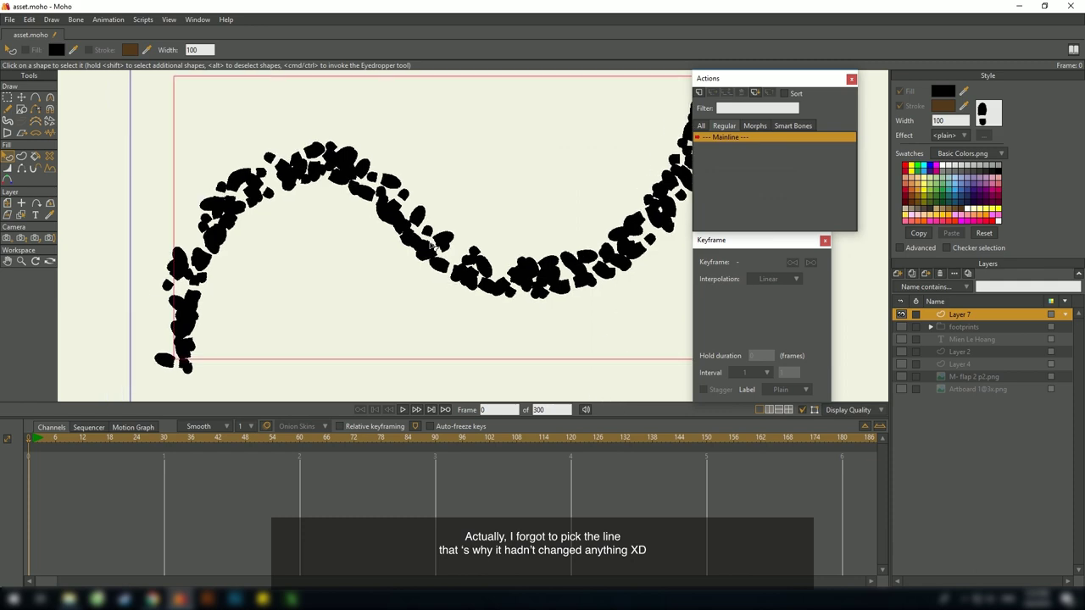
click(982, 114)
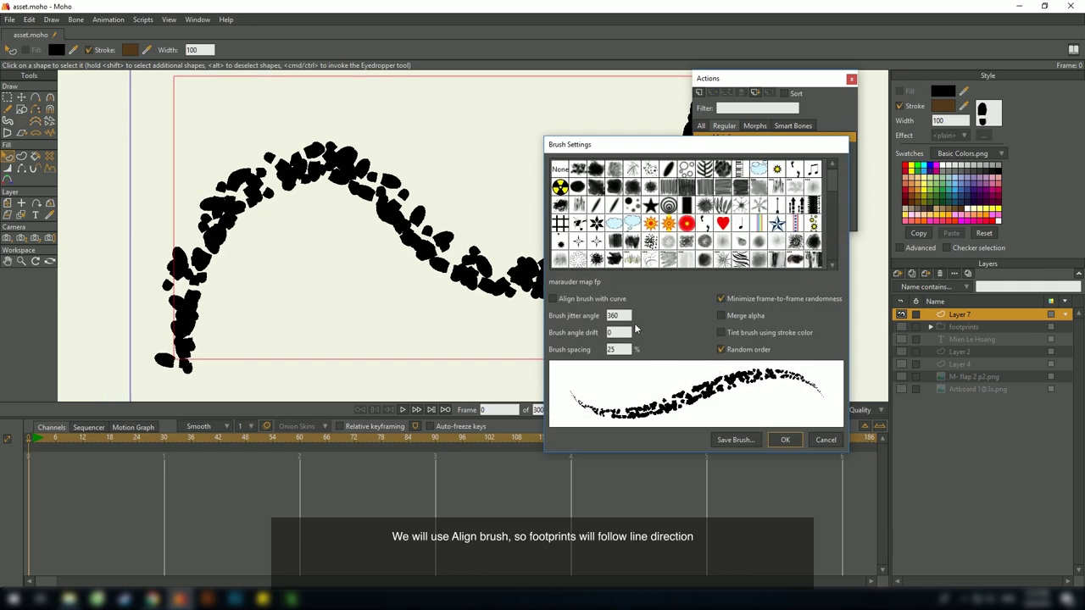
click(567, 298)
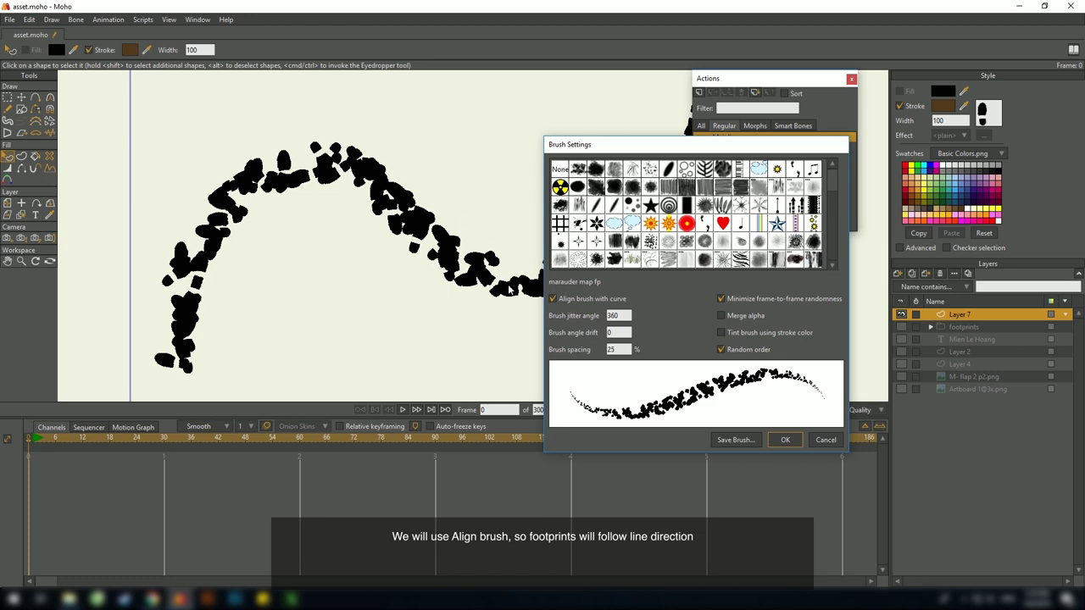
double_click(612, 316)
text(0)
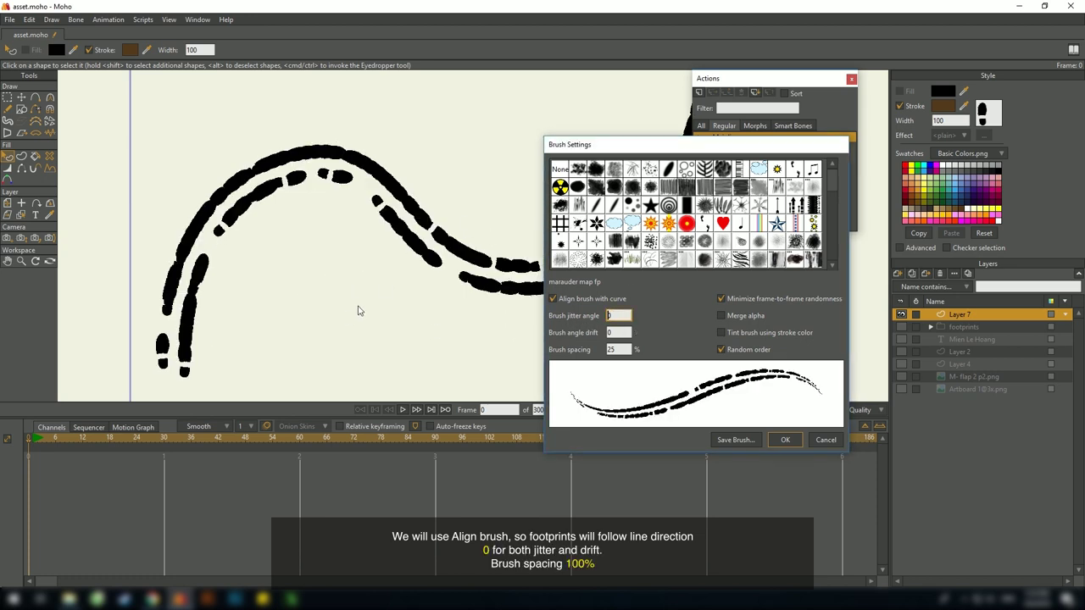
double_click(612, 349)
text(100)
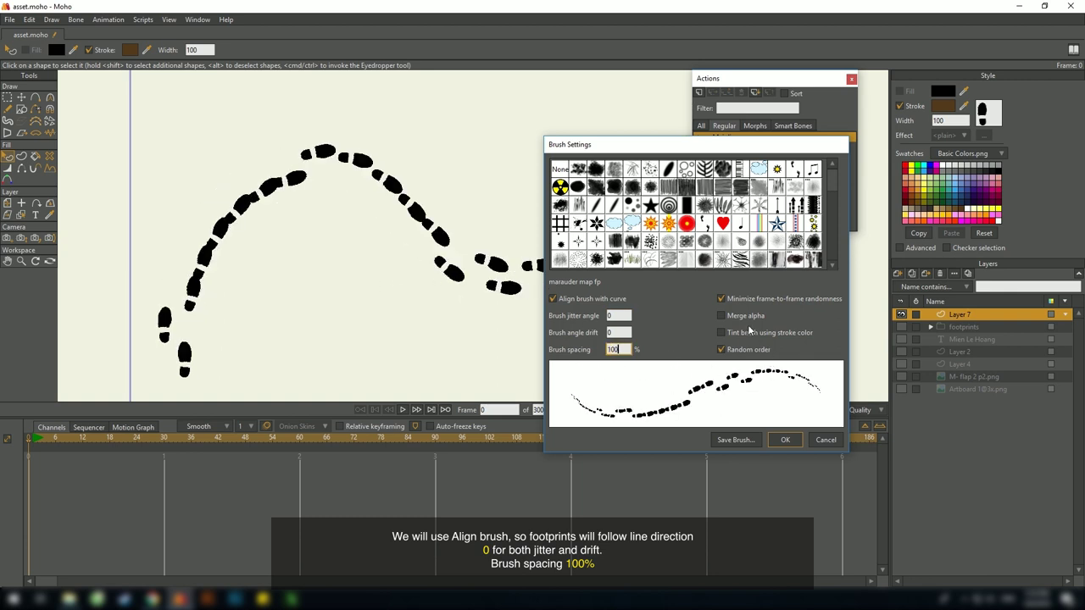
Turn off random order, enable merge alpha and tinting with the stroke color, and apply the brush settings
click(741, 350)
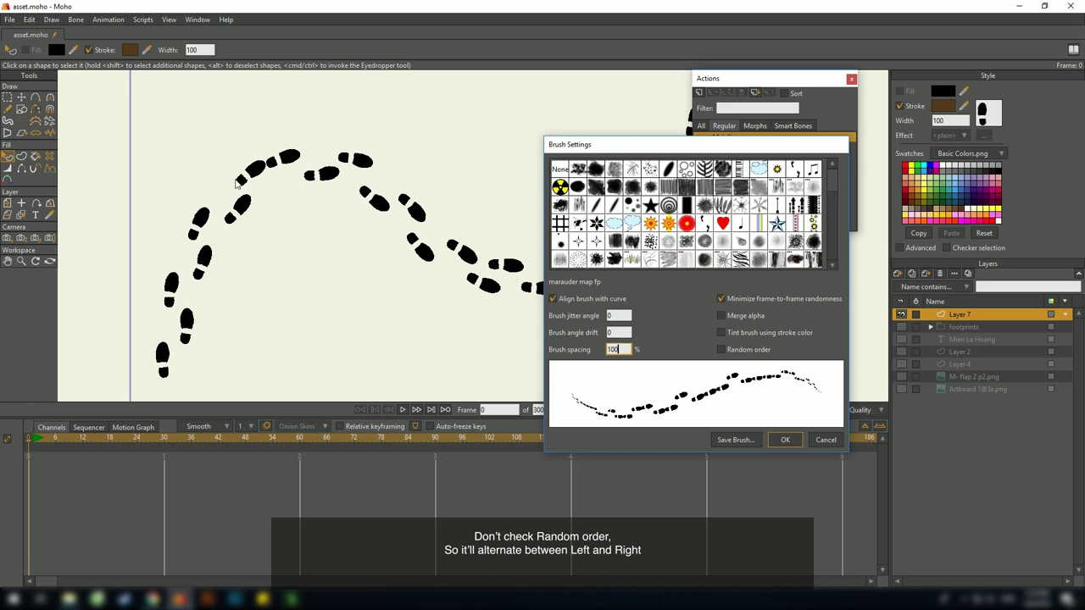
click(739, 334)
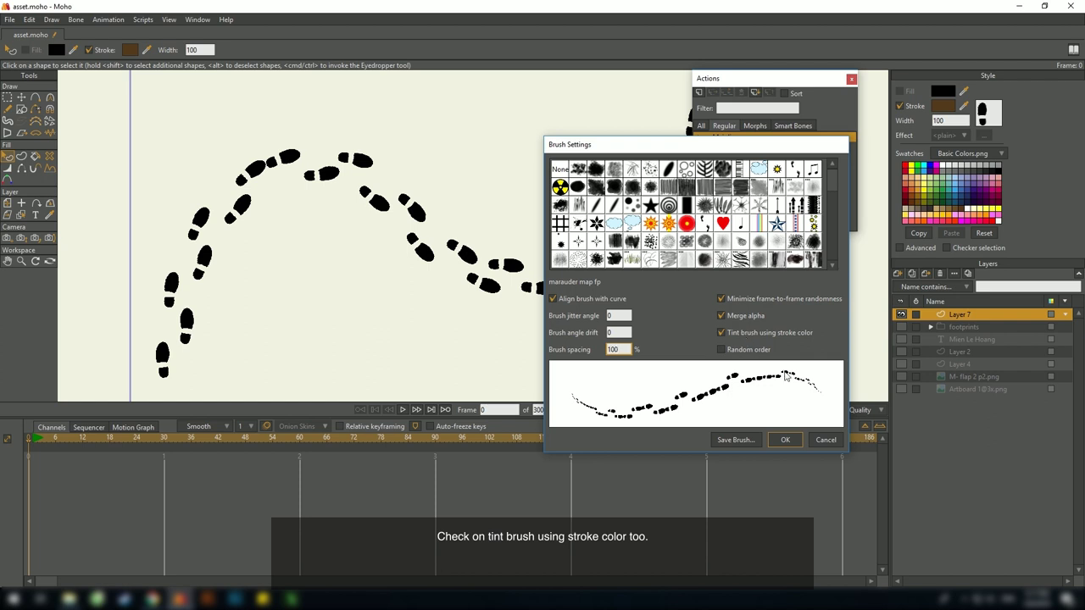
click(786, 440)
scroll(382, 285, down, 4)
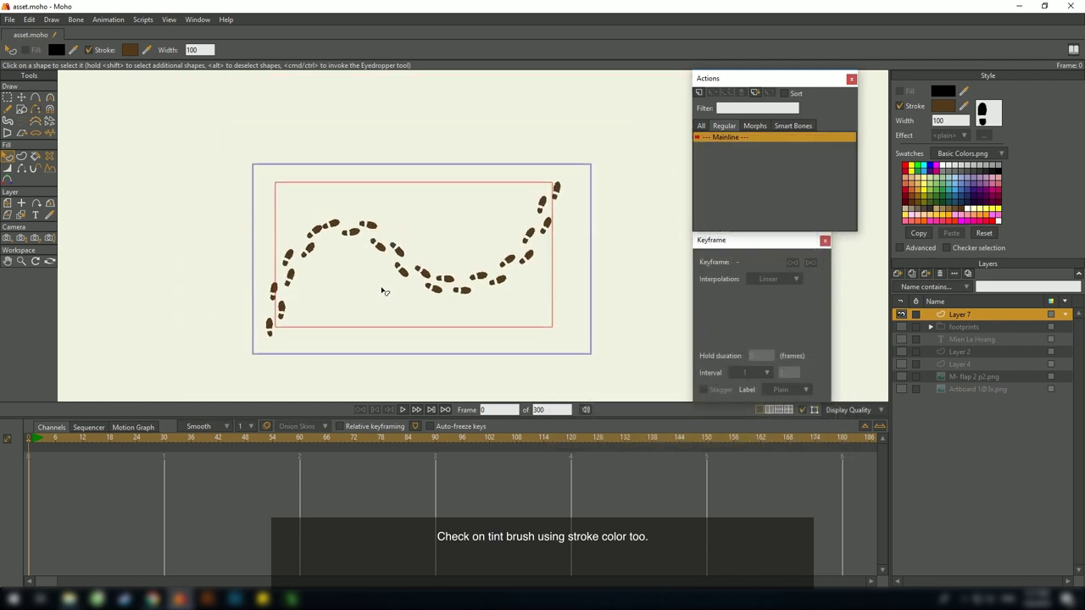
scroll(382, 289, up, 2)
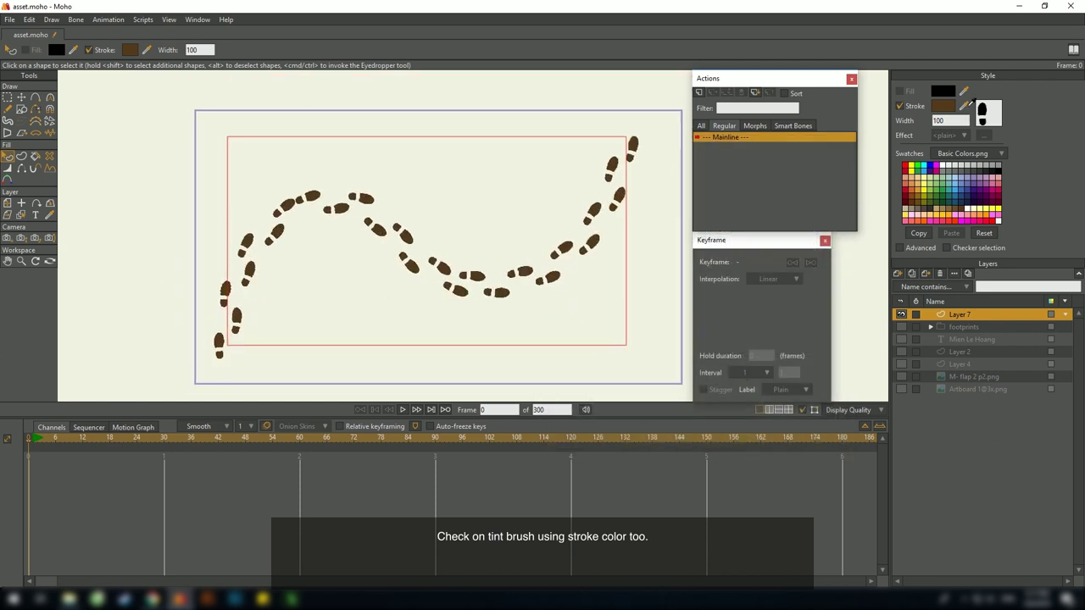
Try a green stroke color on the footprint trail, and settle on a greyish brown swatch
right_click(959, 178)
right_click(939, 193)
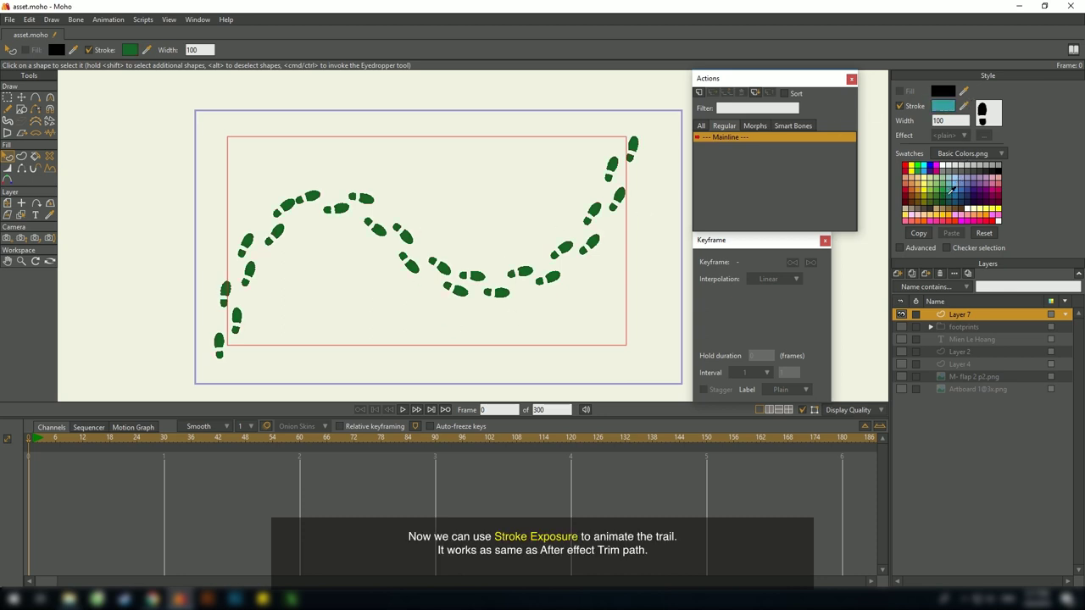
right_click(920, 208)
drag(507, 228, 513, 218)
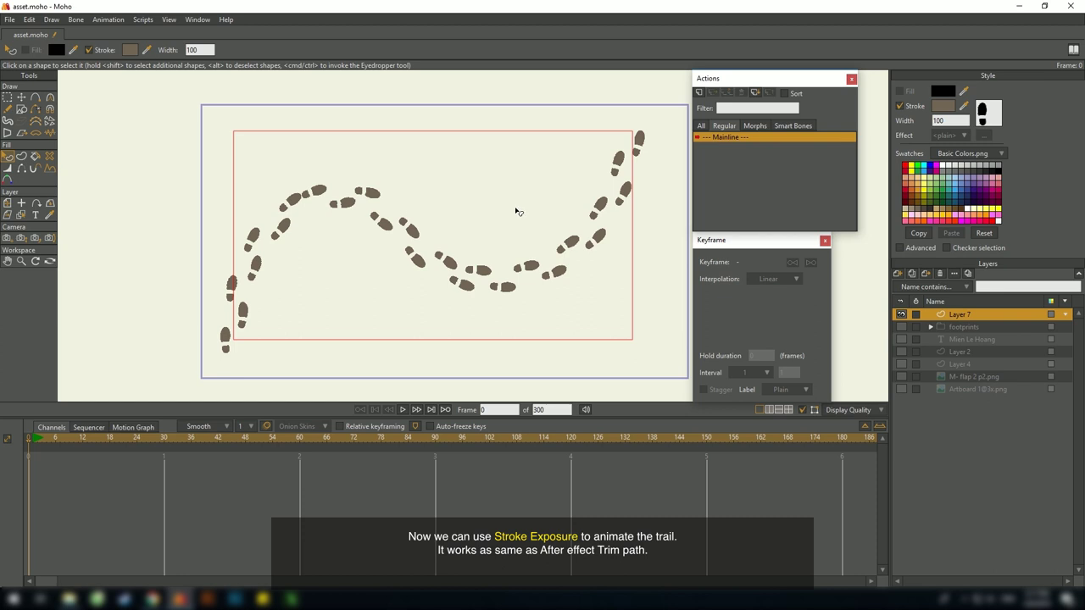
Use Stroke Exposure at frame 1 to shorten the footprint trail to about 26% of the curve from its lower end
click(21, 169)
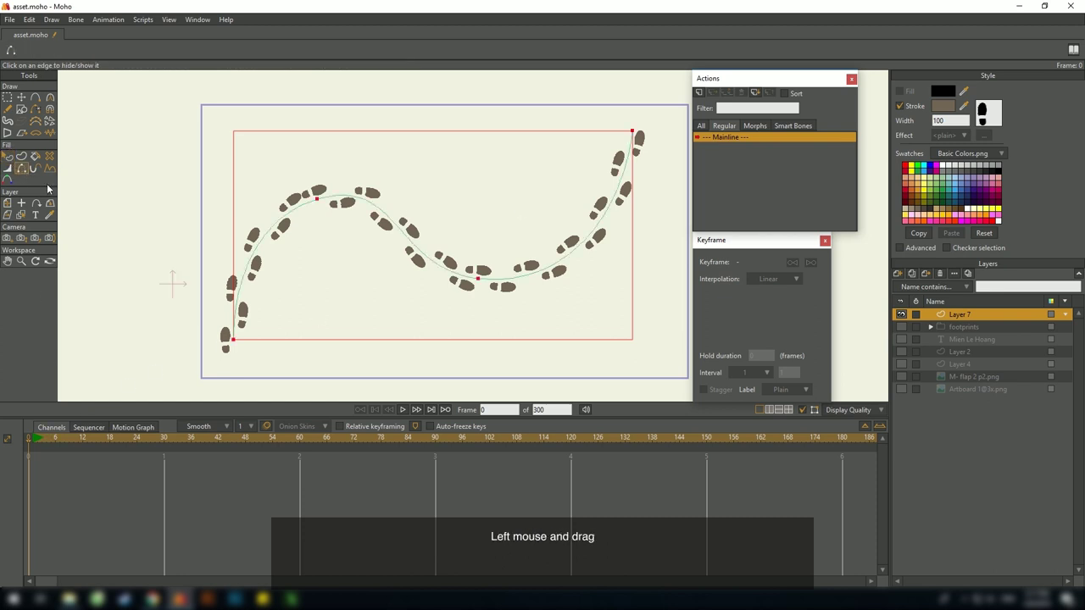
click(34, 172)
drag(78, 447, 300, 440)
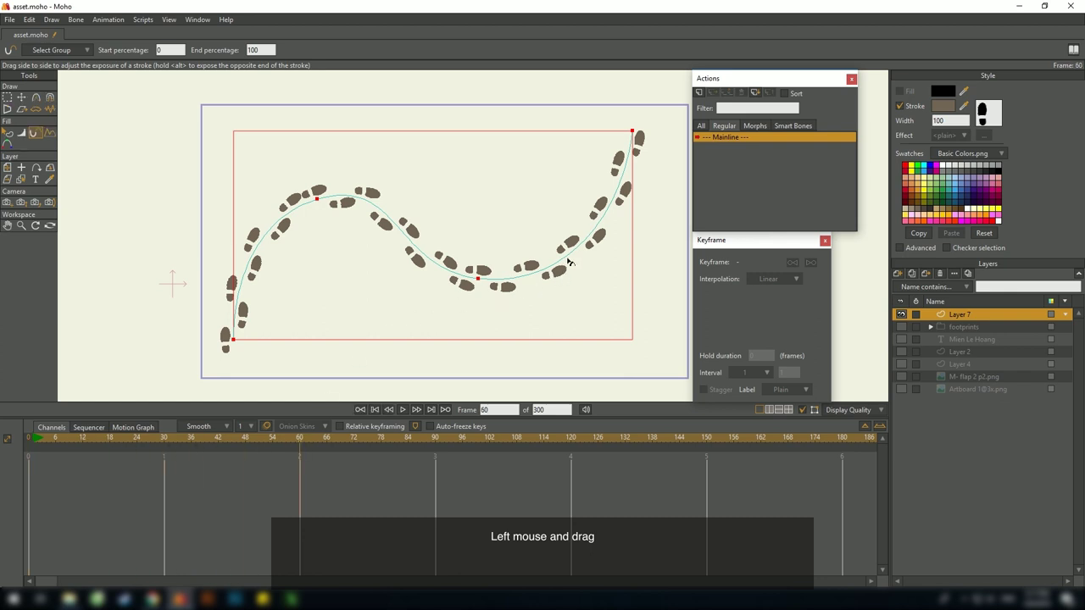
click(33, 444)
mouse_move(629, 169)
mouse_down()
mouse_move(507, 284)
mouse_move(390, 219)
mouse_move(283, 225)
mouse_up()
Set the stroke exposure's end percentage to 0 at frame 1
drag(270, 49, 125, 49)
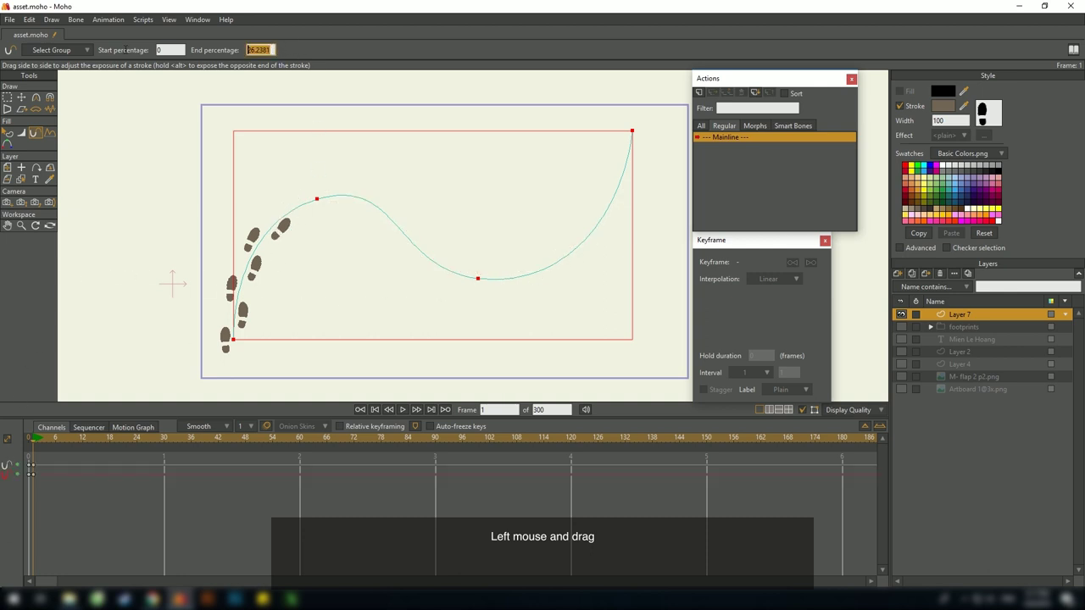
text(0)
key(Return)
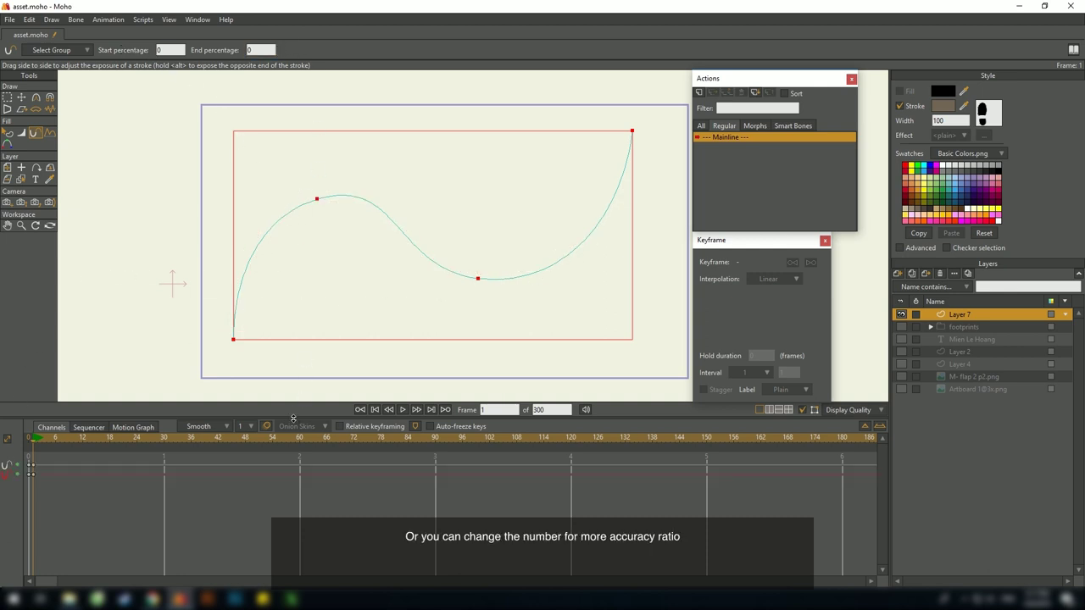
Set the stroke exposure's end percentage to 100 at frame 90, preview the growing trail, and return to frame 0
drag(300, 439, 438, 441)
click(249, 50)
text(100)
key(Return)
drag(46, 437, 454, 483)
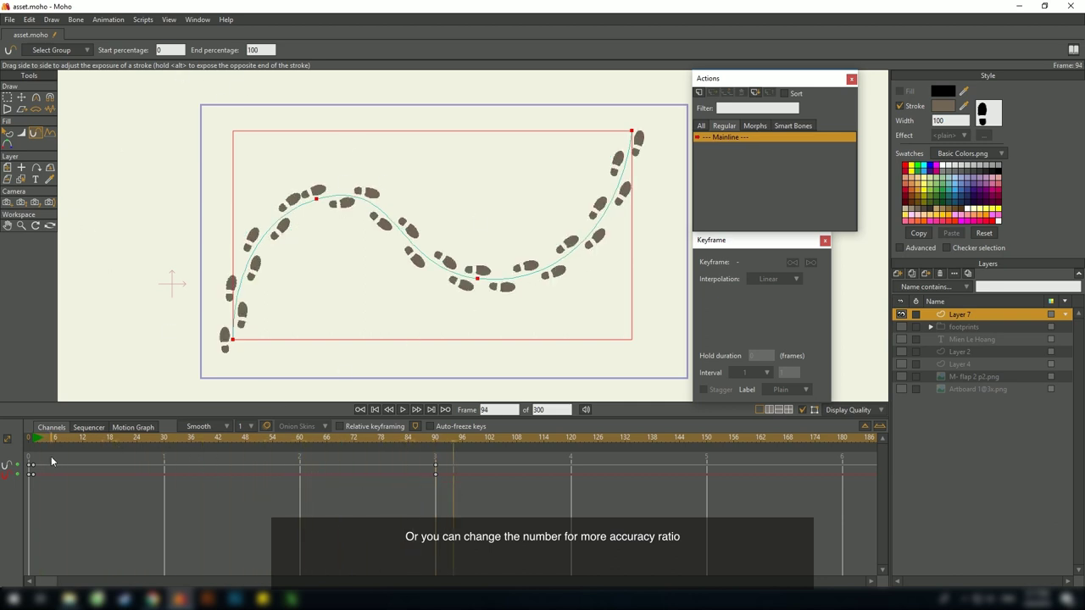
click(29, 438)
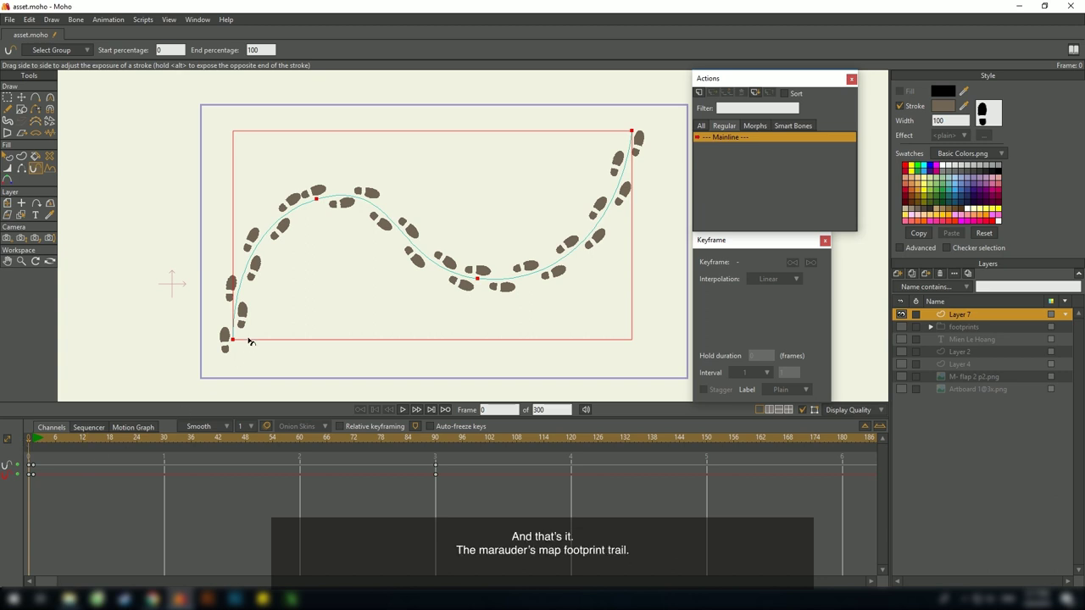
Select the stroke exposure keyframes at frames 1 and 90 and delete them
drag(277, 320, 269, 333)
drag(474, 460, 33, 496)
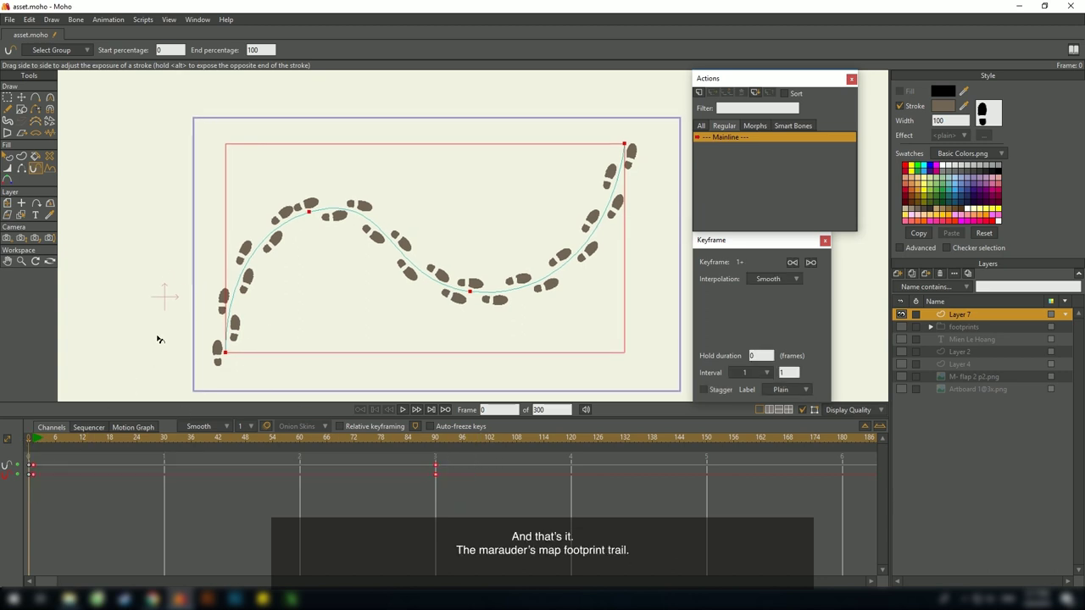
drag(157, 334, 117, 281)
key(Delete)
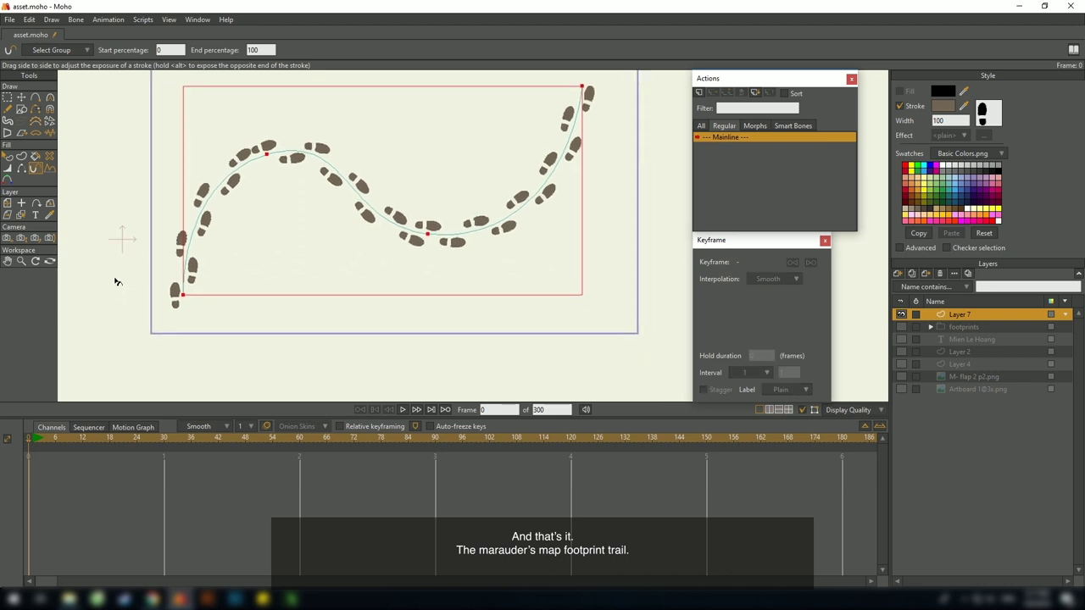
drag(165, 236, 192, 287)
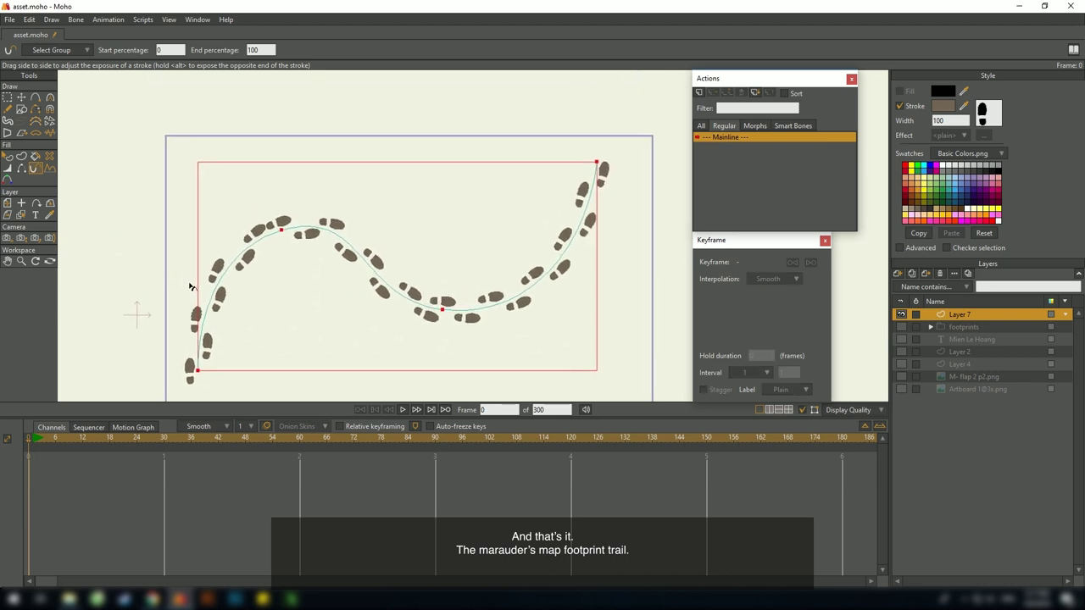